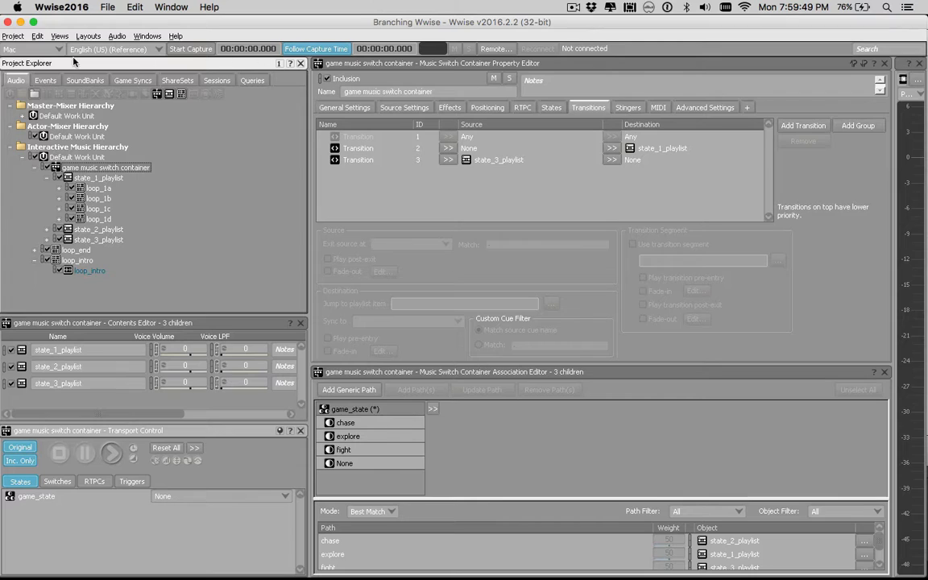
# Create a Set State event named Set_State_None in the Events Default Work Unit
pyautogui.click(48, 81)
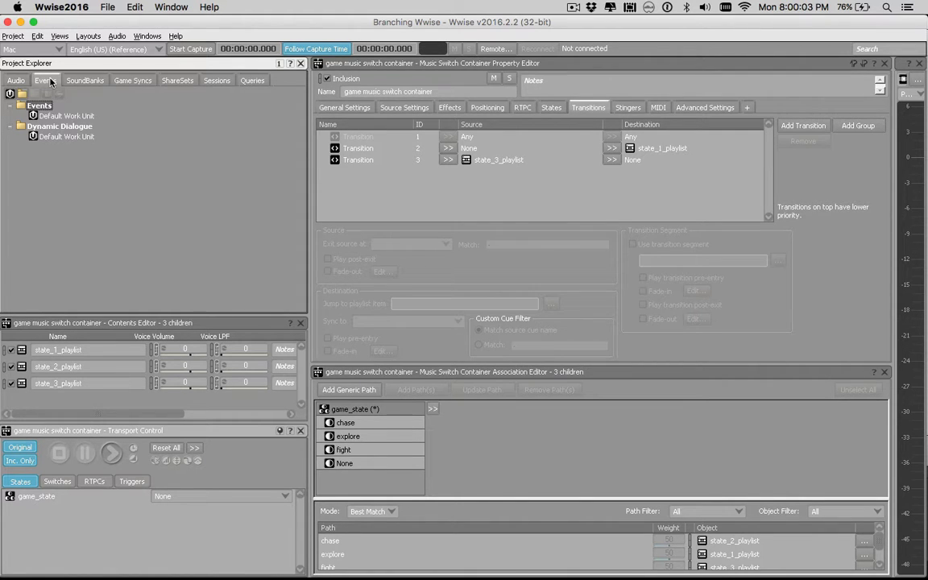
pyautogui.rightClick(61, 117)
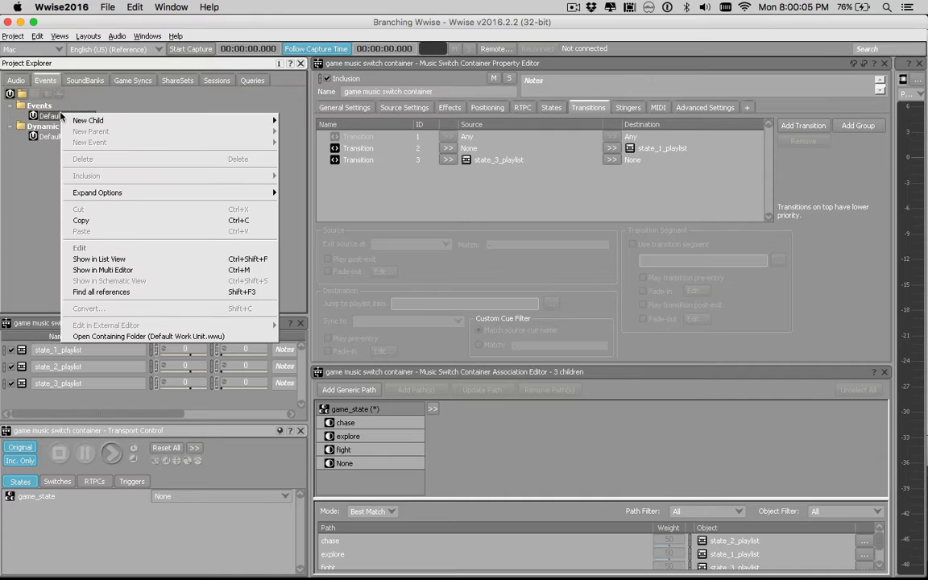
pyautogui.moveTo(77, 120)
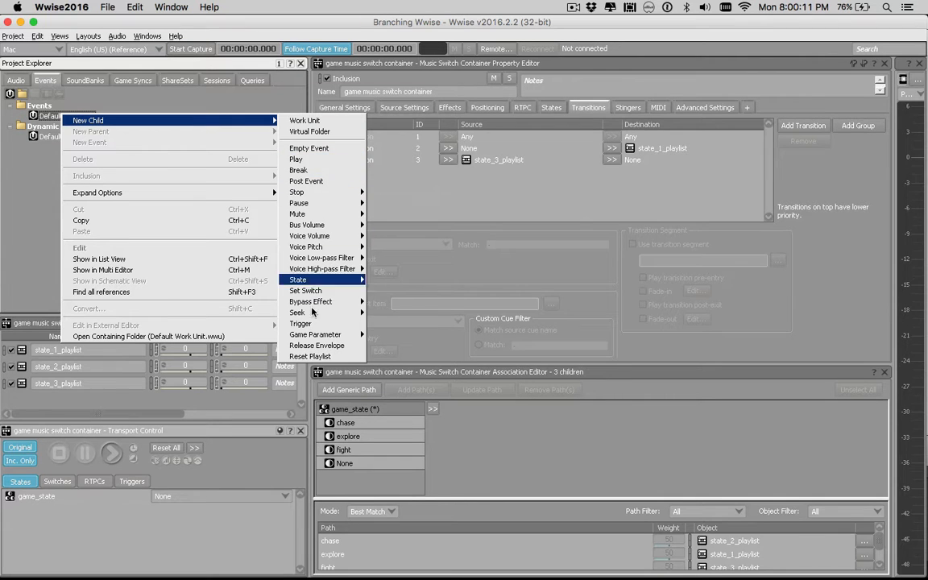
pyautogui.moveTo(313, 315)
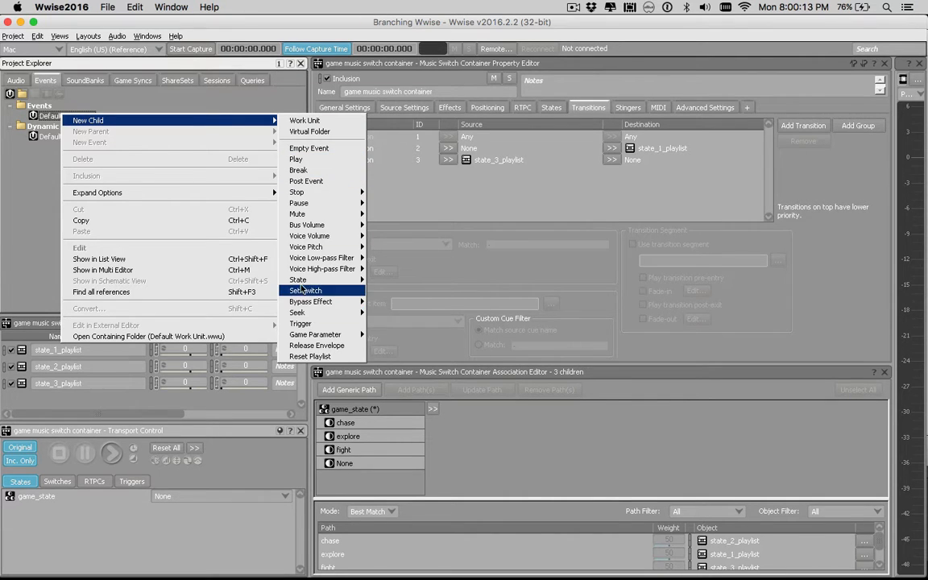
pyautogui.moveTo(362, 281)
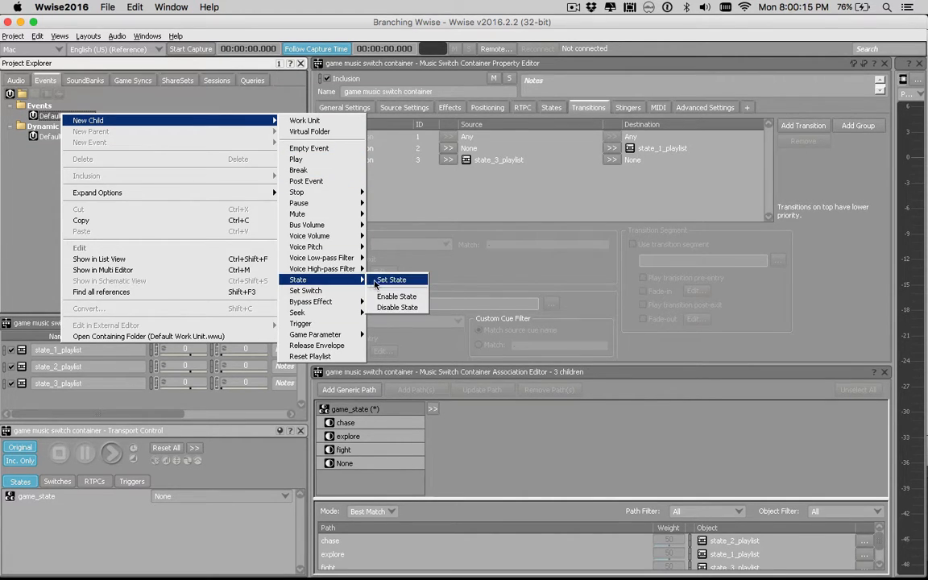
pyautogui.click(391, 279)
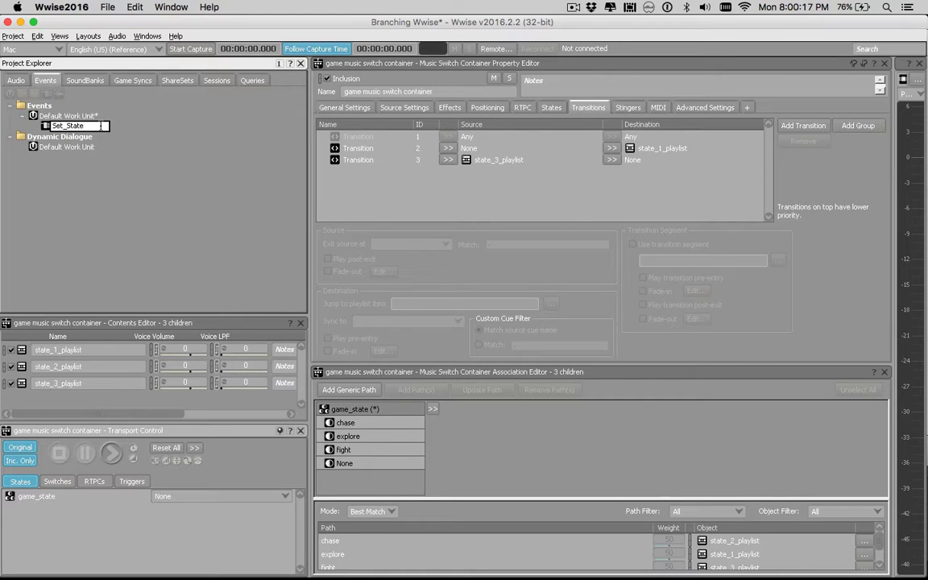
pyautogui.click(95, 126)
pyautogui.write('_None')
pyautogui.press('Return')
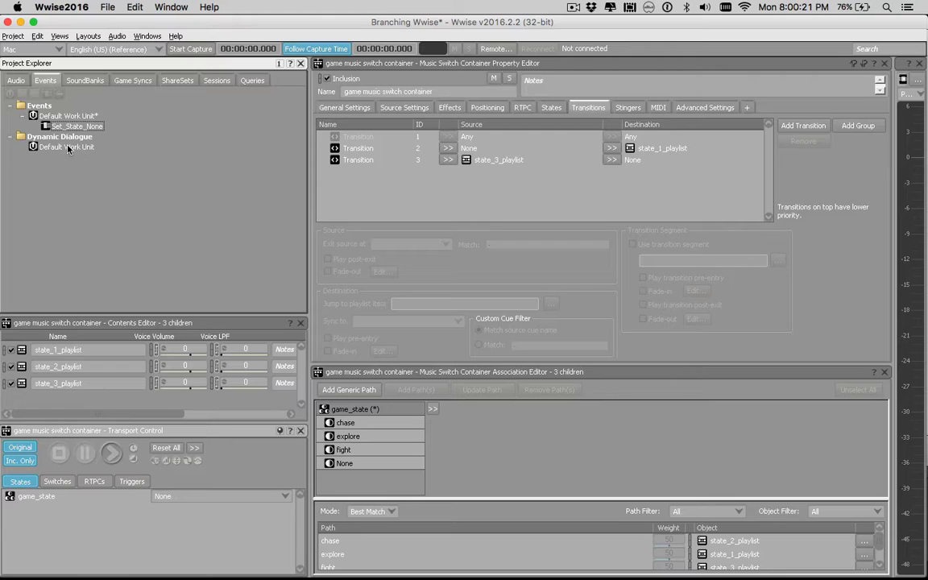
# Target the Set_State_None event's action at the game_state group with state None, and save the project
pyautogui.click(68, 148)
pyautogui.click(63, 129)
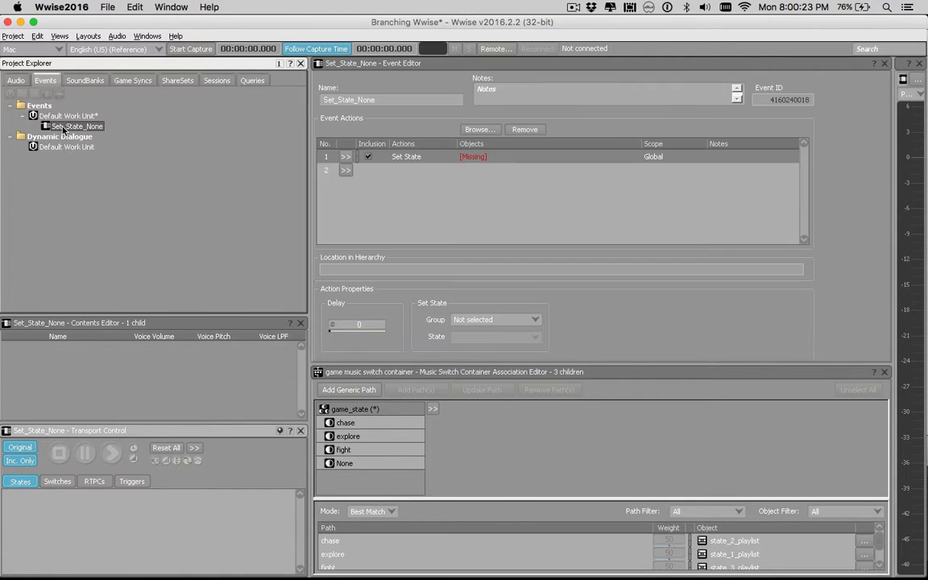
pyautogui.click(448, 158)
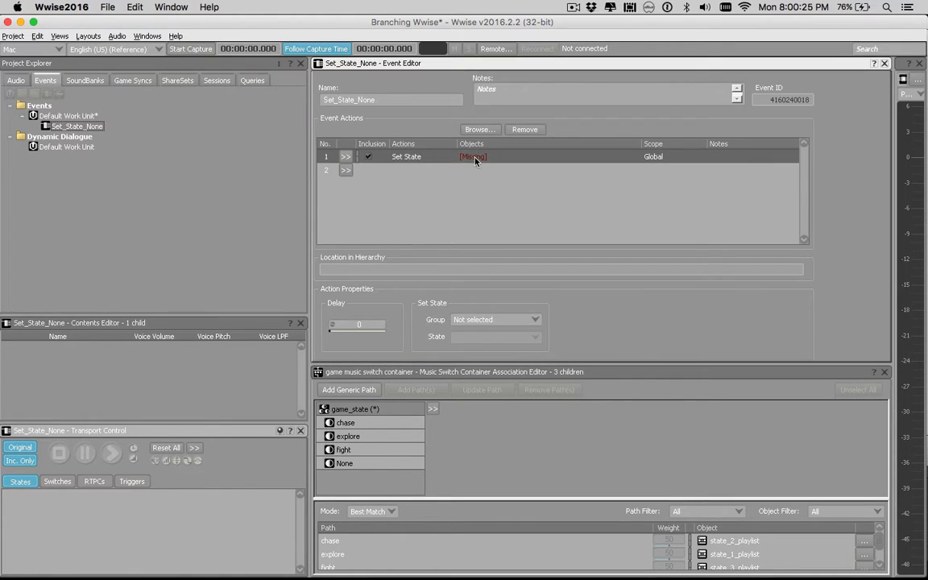
pyautogui.click(470, 319)
pyautogui.click(473, 342)
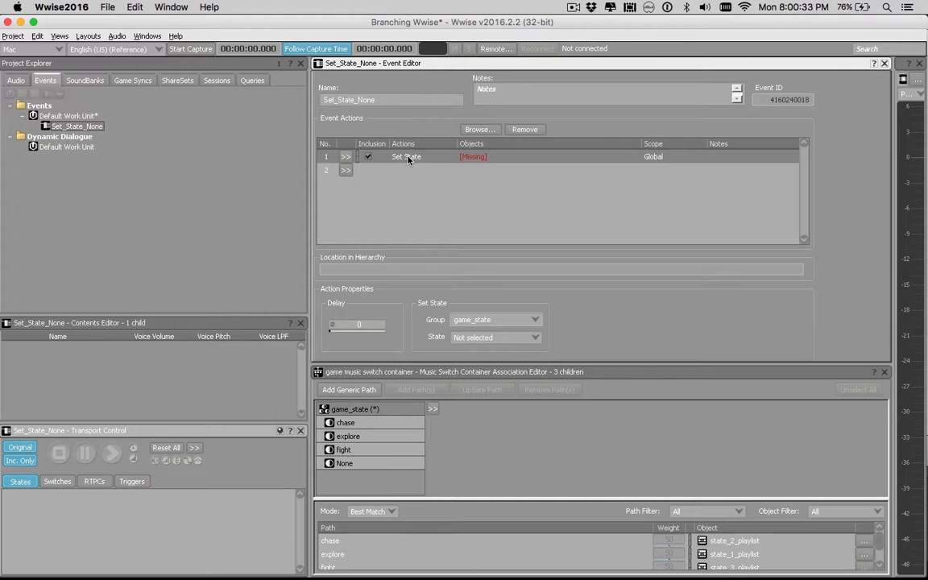
pyautogui.click(461, 321)
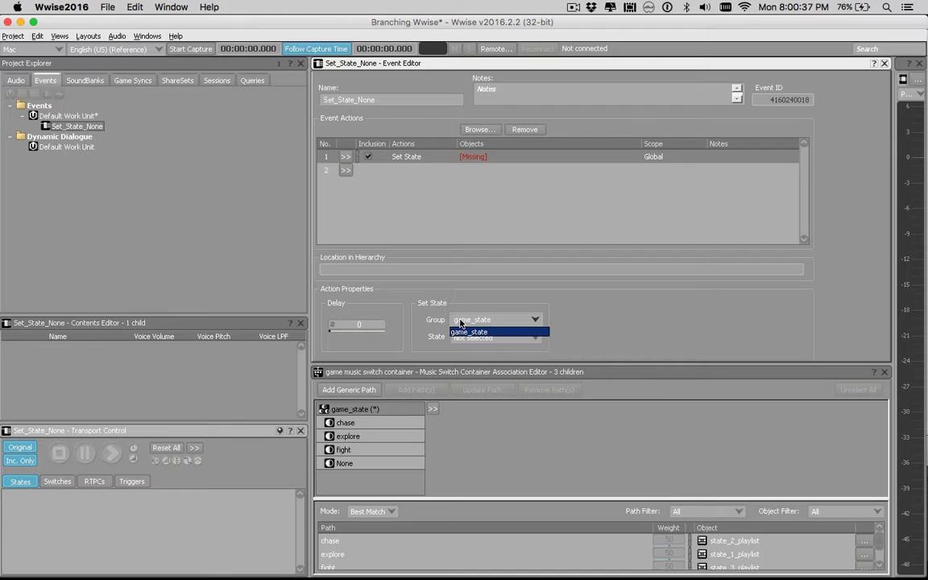
pyautogui.click(465, 331)
pyautogui.click(487, 337)
pyautogui.click(475, 361)
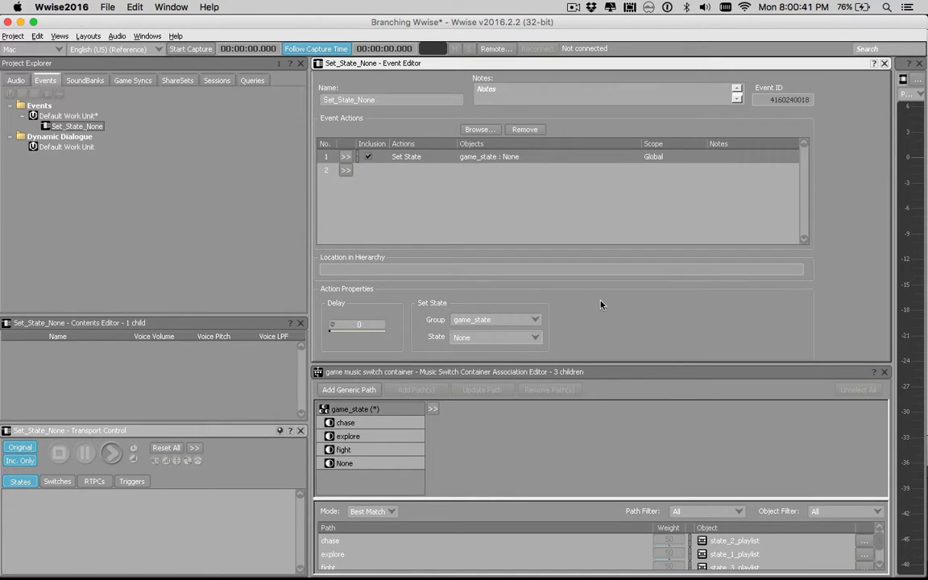
pyautogui.hotkey('ctrl', 's')
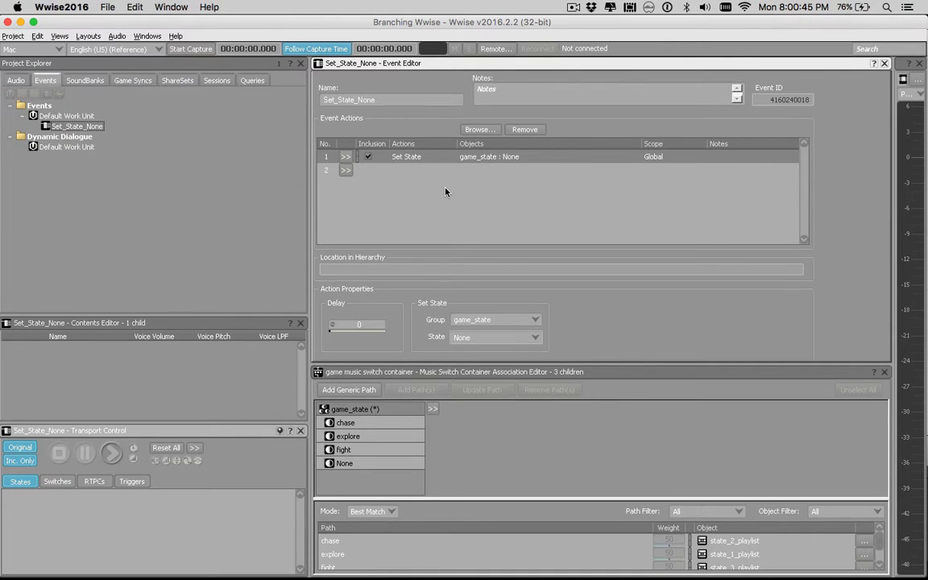
pyautogui.rightClick(88, 128)
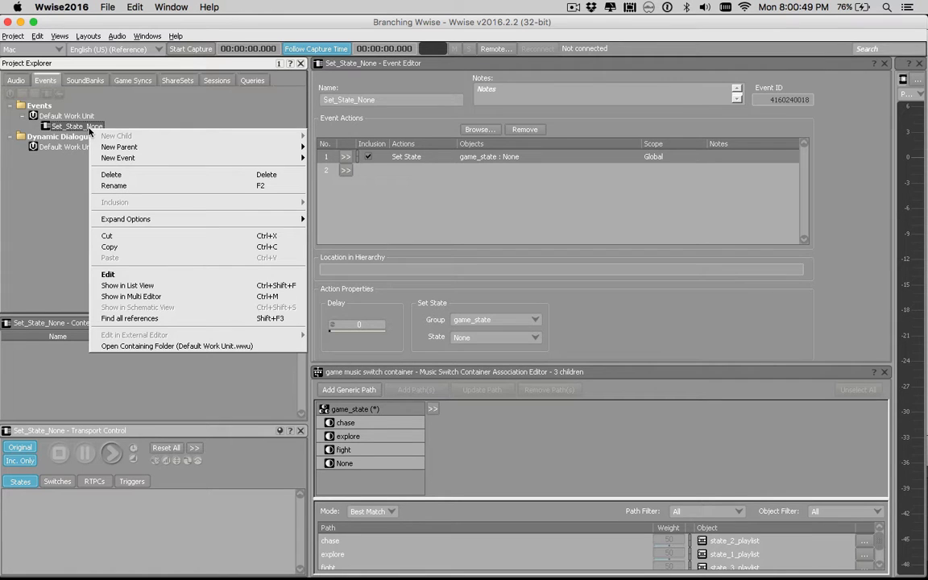
pyautogui.moveTo(119, 147)
pyautogui.click(224, 98)
# Create a Play event in the Events Default Work Unit, keeping the name Play
pyautogui.click(78, 118)
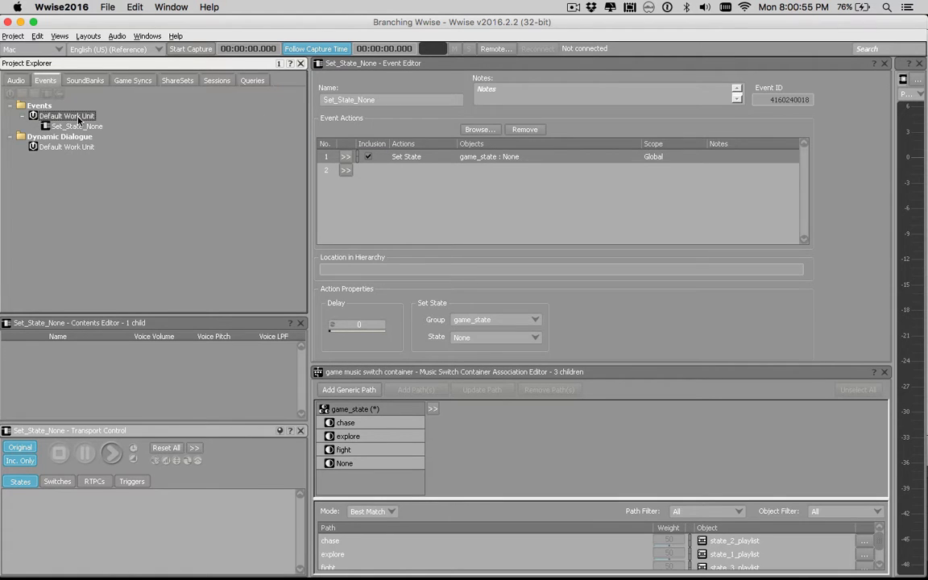
pyautogui.rightClick(79, 118)
pyautogui.moveTo(187, 125)
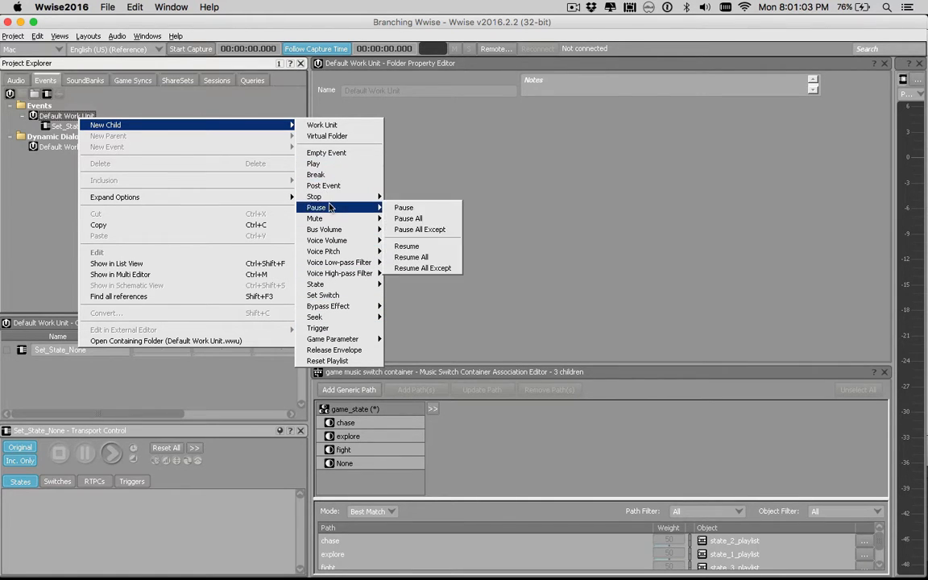
pyautogui.click(319, 165)
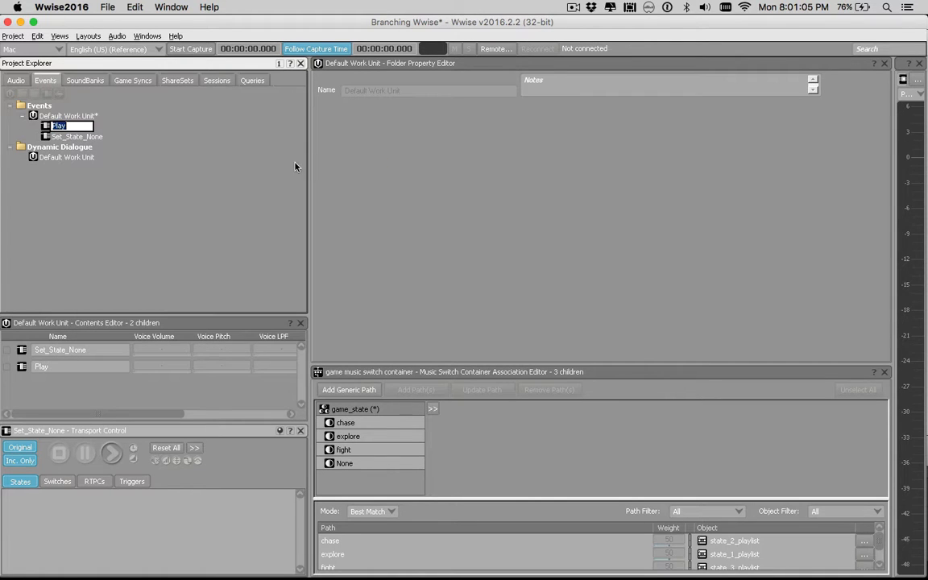
pyautogui.press('Return')
# Assign the game music switch container as the target object of the Play event's action
pyautogui.click(77, 126)
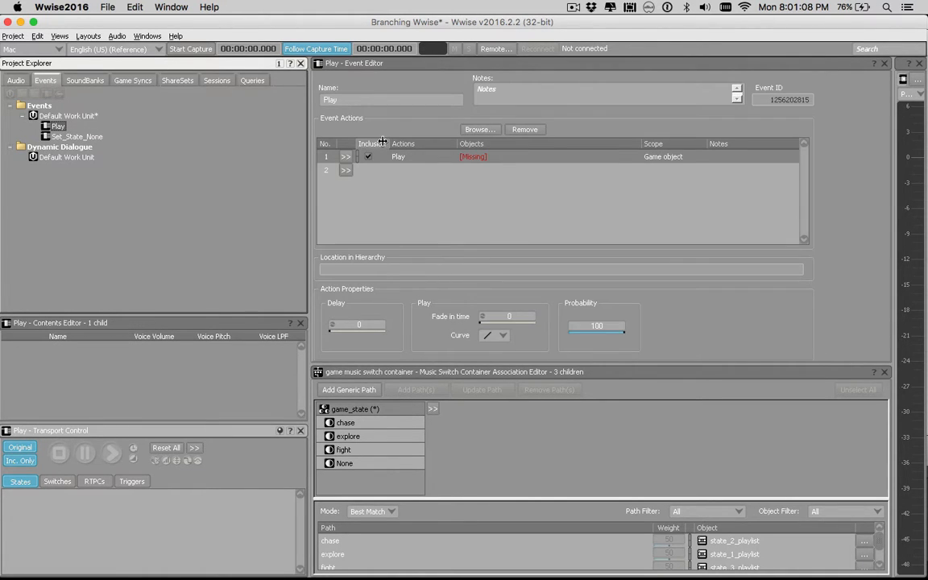
pyautogui.click(477, 131)
pyautogui.click(336, 159)
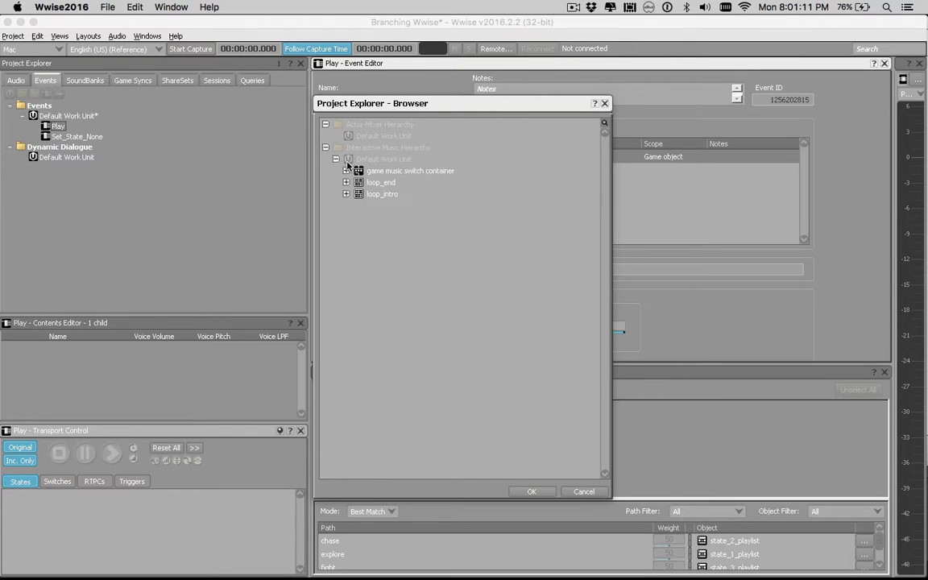
pyautogui.click(382, 171)
pyautogui.doubleClick(382, 172)
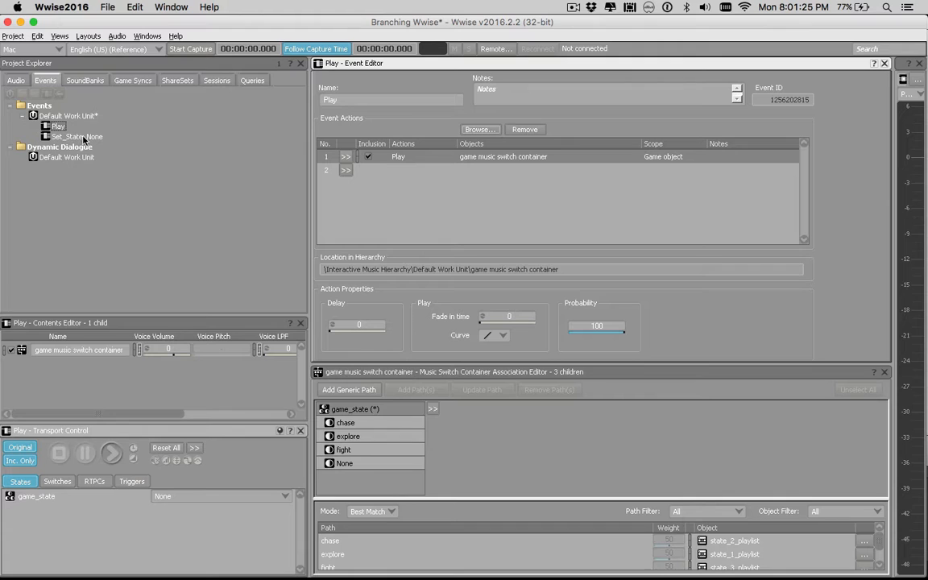
# Add a Set State action for game_state None to the Play event and move it ahead of the Play action
pyautogui.click(347, 170)
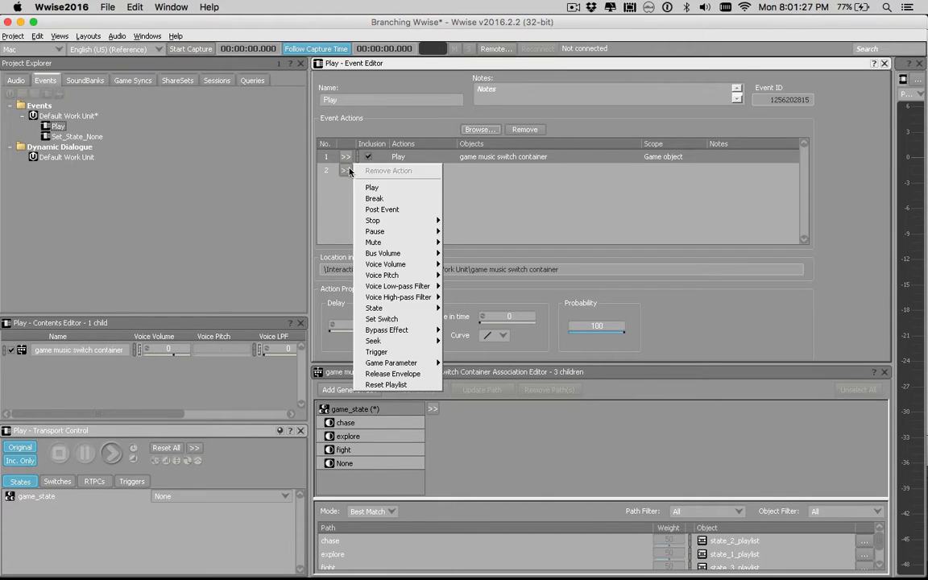
pyautogui.moveTo(403, 307)
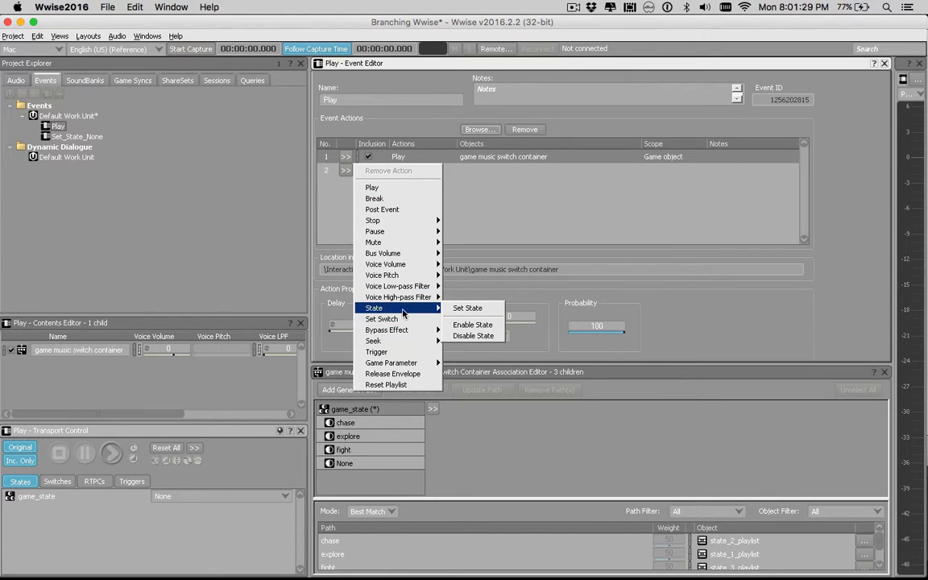
pyautogui.click(476, 308)
pyautogui.click(475, 172)
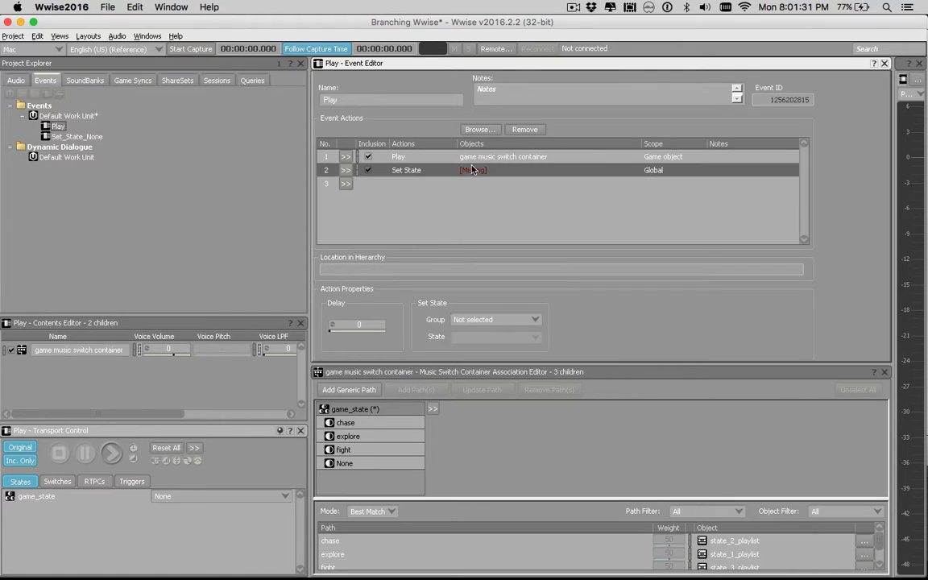
pyautogui.click(483, 337)
pyautogui.click(480, 343)
pyautogui.click(480, 338)
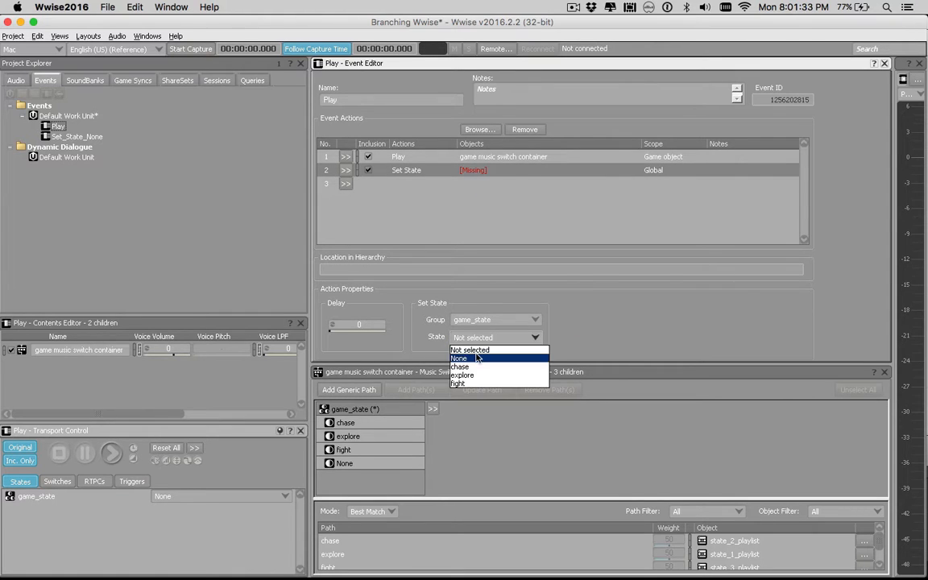
pyautogui.click(484, 356)
pyautogui.moveTo(337, 172); pyautogui.dragTo(442, 164)
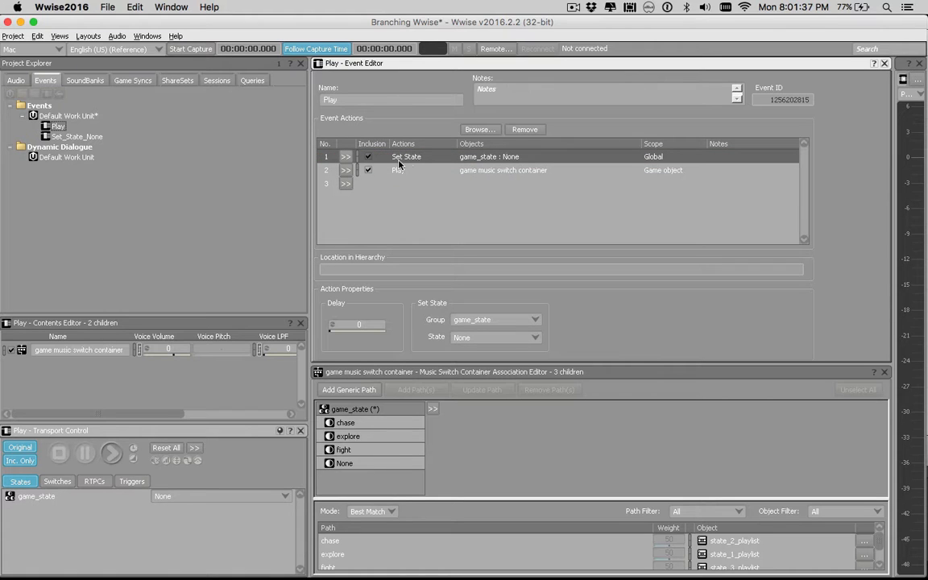
pyautogui.click(406, 172)
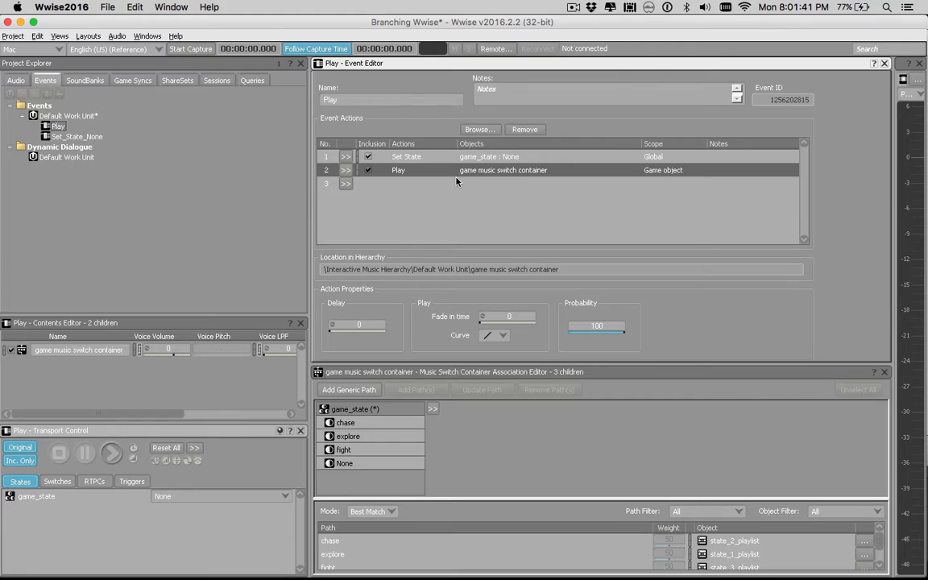
# Add a third action to the Play event that sets the game_state group to explore
pyautogui.click(343, 184)
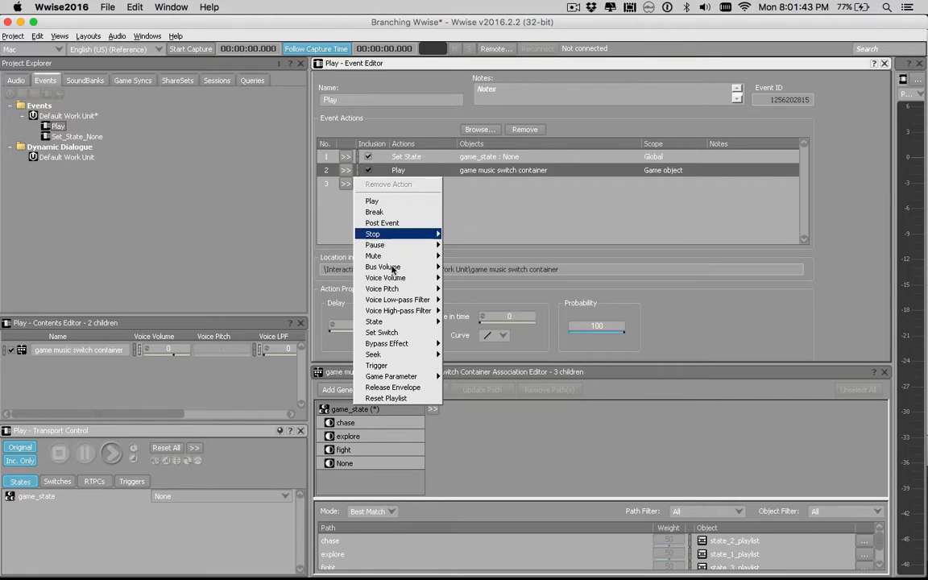
pyautogui.moveTo(400, 348)
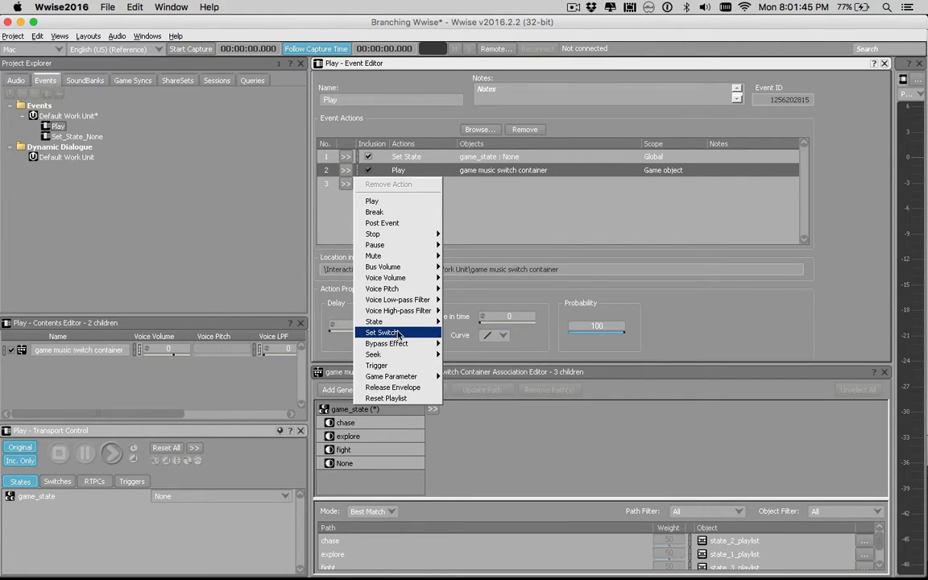
pyautogui.moveTo(403, 322)
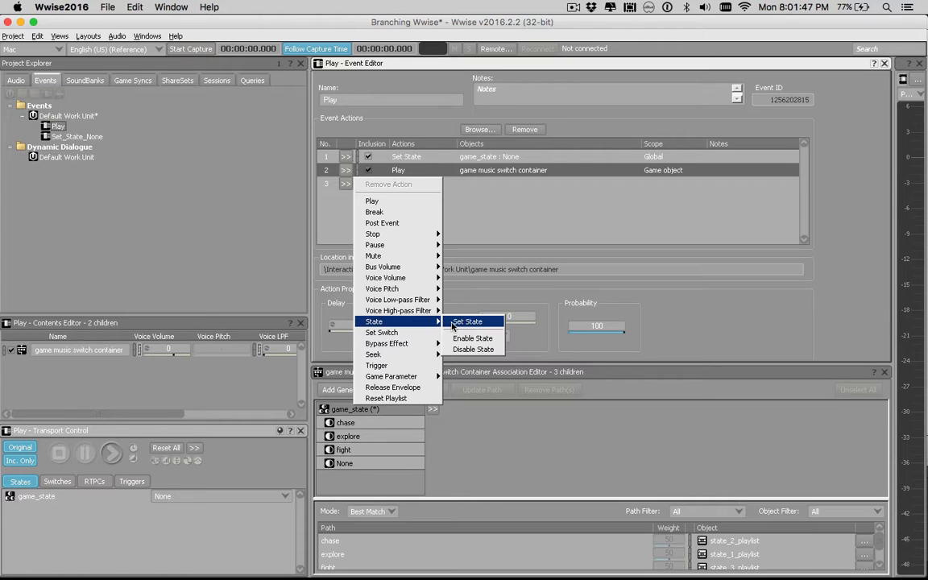
pyautogui.click(462, 321)
pyautogui.click(488, 183)
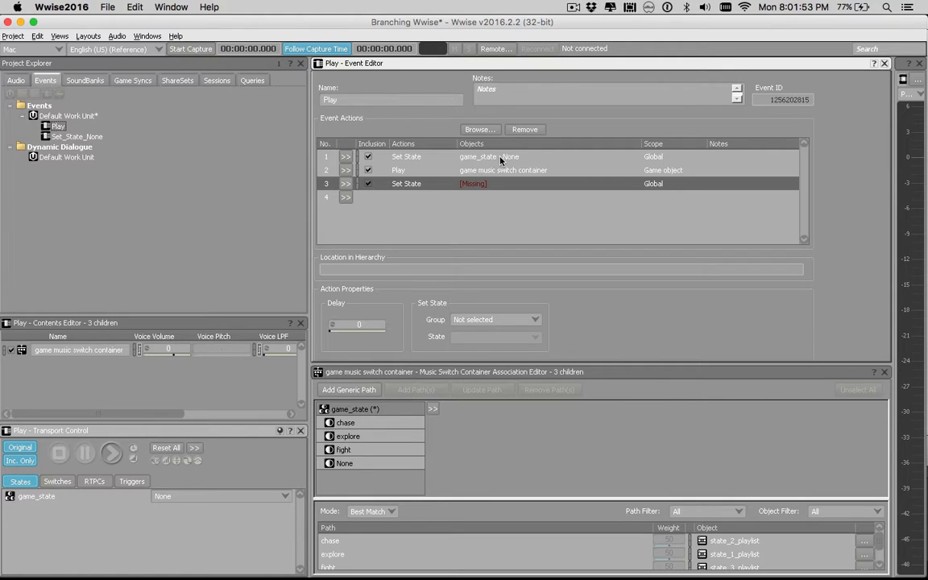
pyautogui.click(498, 320)
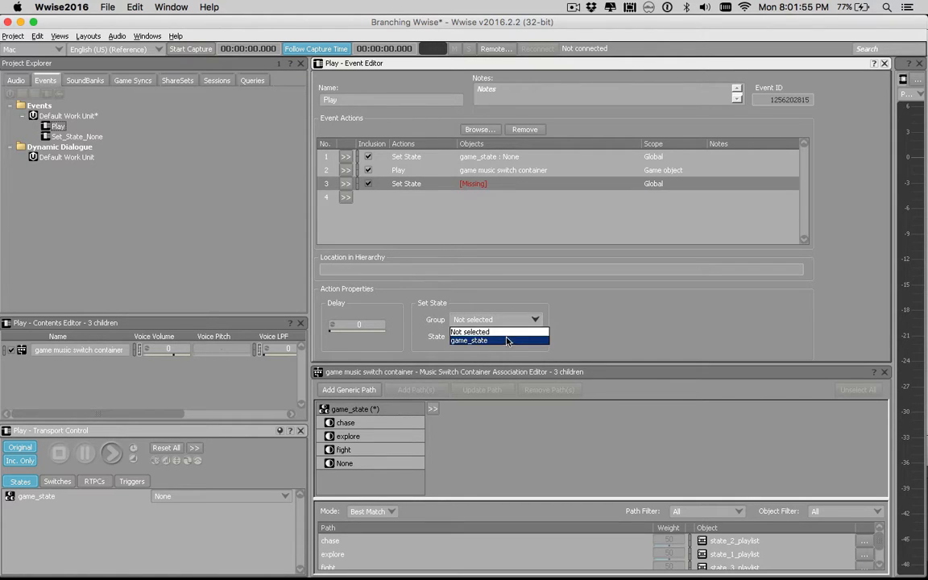
pyautogui.click(506, 341)
pyautogui.click(495, 337)
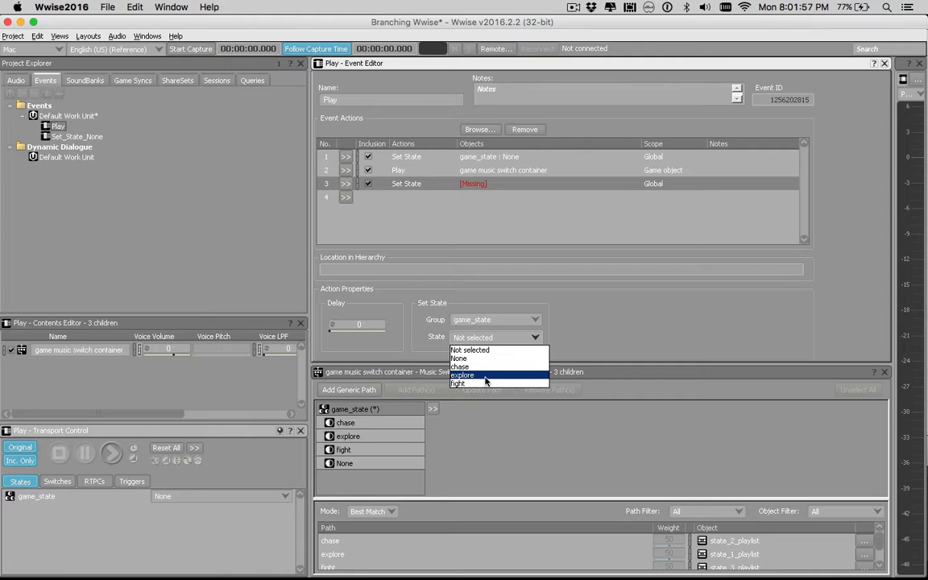
pyautogui.click(485, 376)
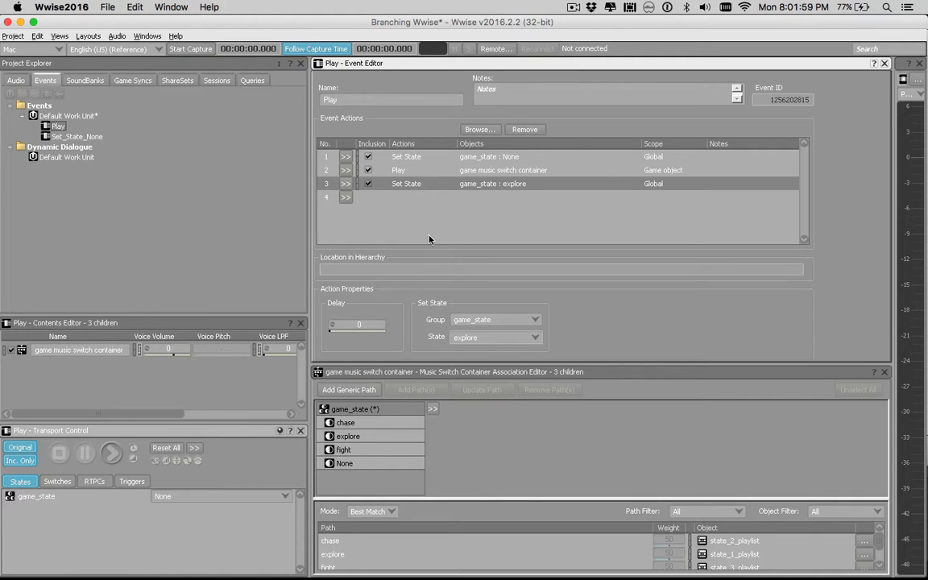
# Delete the Set_State_None event from the Events Default Work Unit
pyautogui.click(72, 137)
pyautogui.rightClick(72, 137)
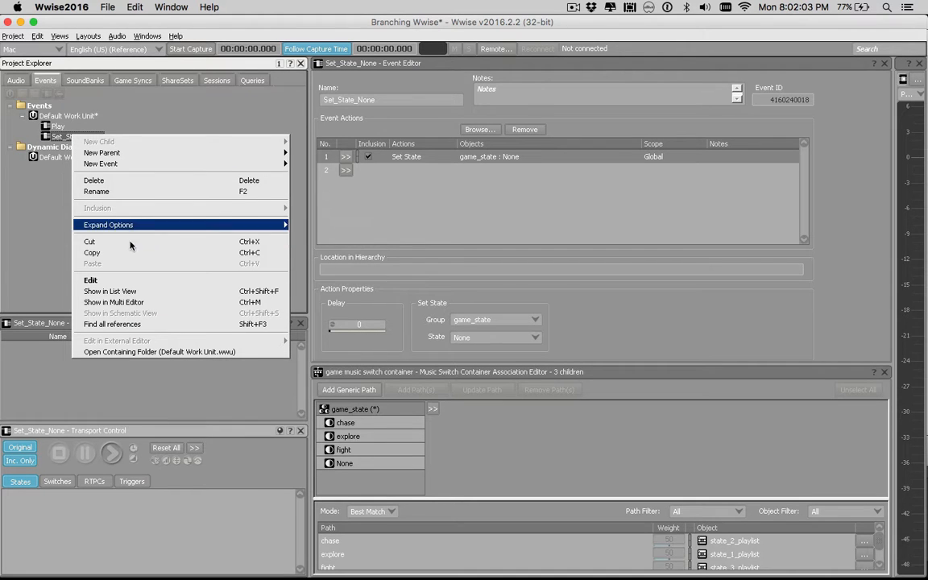
pyautogui.click(106, 181)
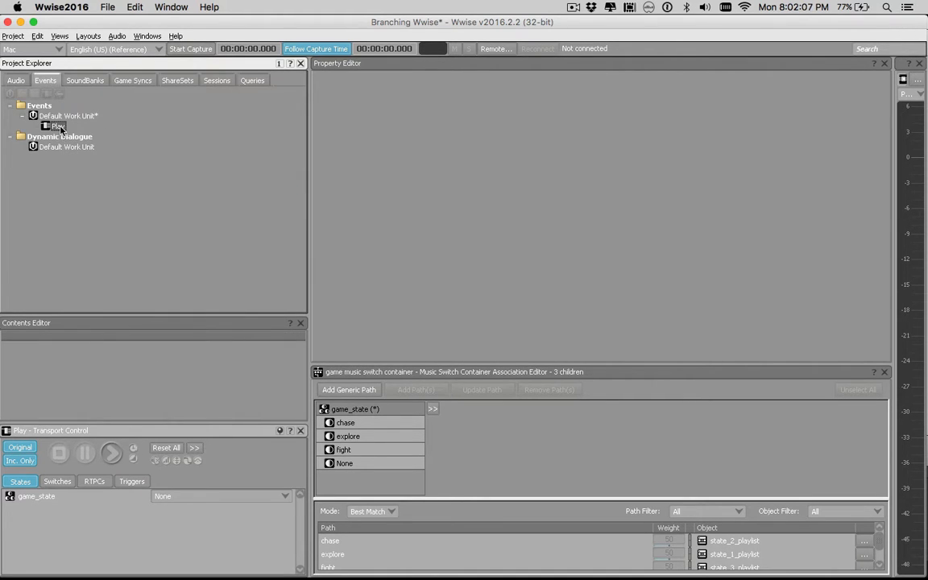
# Rename the Play event as Start_Switch_Explore
pyautogui.click(62, 146)
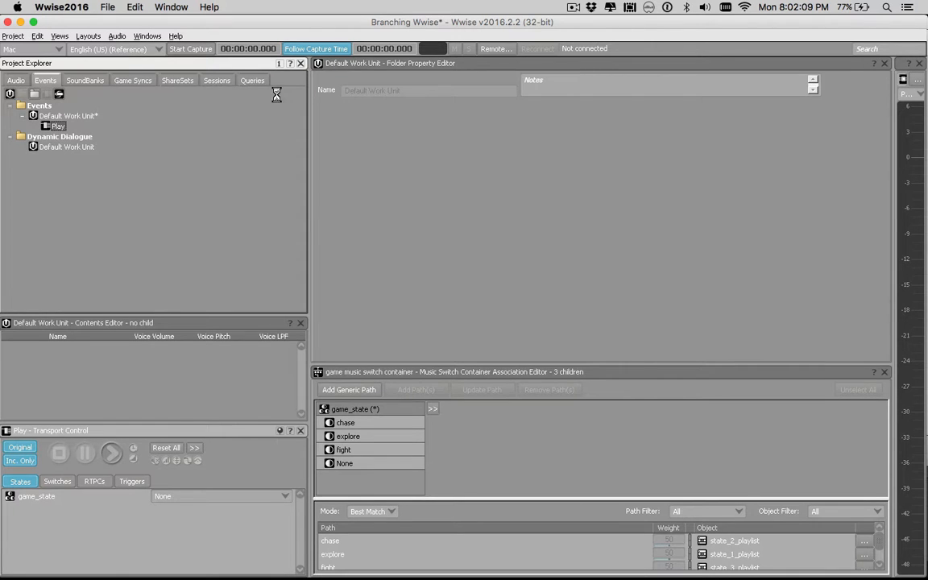
pyautogui.click(57, 127)
pyautogui.click(371, 98)
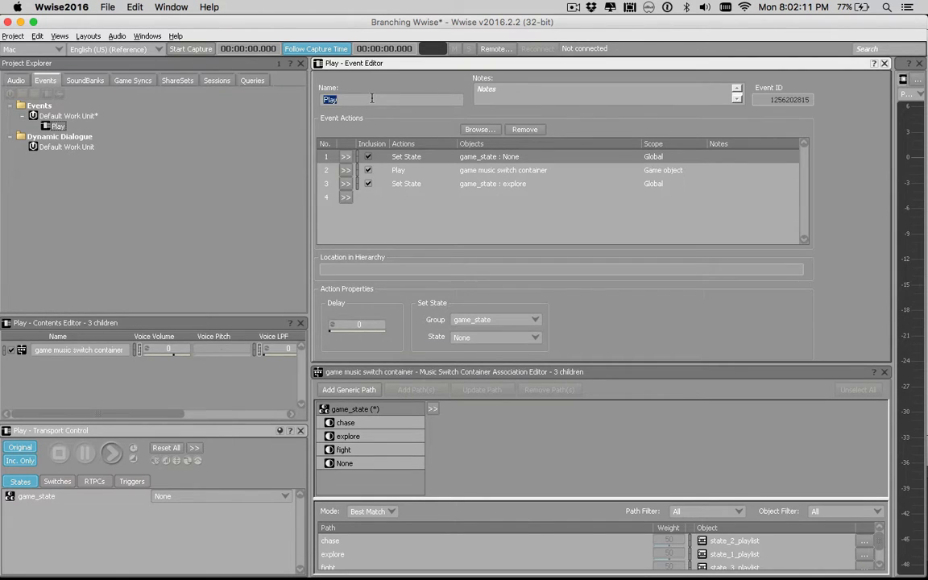
pyautogui.write('P')
pyautogui.write('tart')
pyautogui.write('_Switch')
pyautogui.write('_Explore')
pyautogui.press('Return')
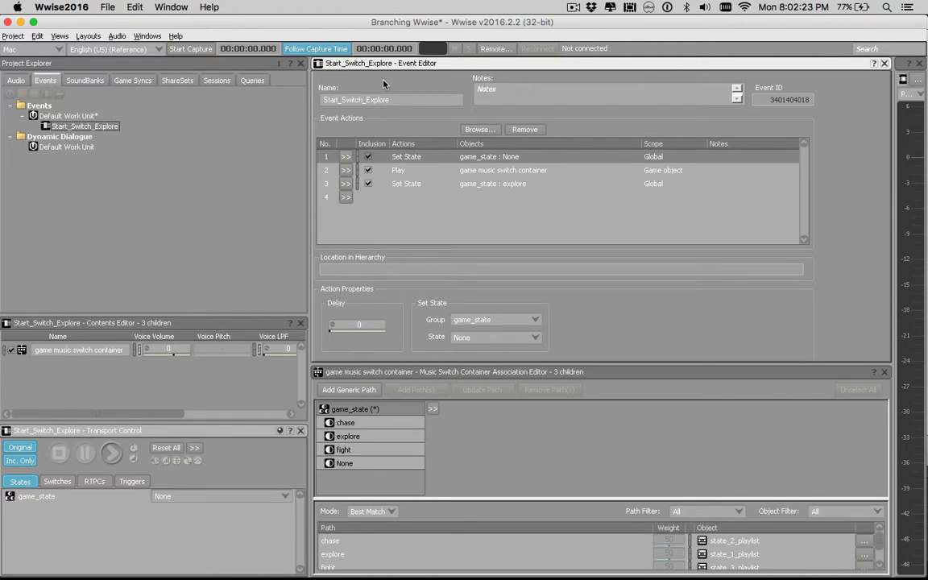
# Insert Music_ into the event's name so it reads Start_Music_Switch_Explore
pyautogui.doubleClick(363, 99)
pyautogui.click(346, 99)
pyautogui.write('Music_')
pyautogui.press('Return')
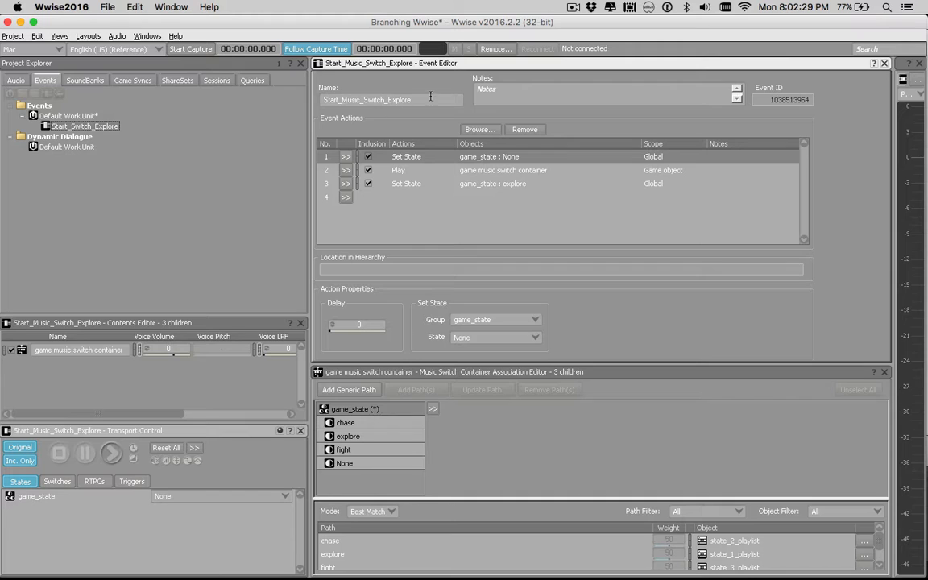
# Create a Set State event named Set_State_Chase in the Events Default Work Unit
pyautogui.rightClick(75, 115)
pyautogui.moveTo(103, 123)
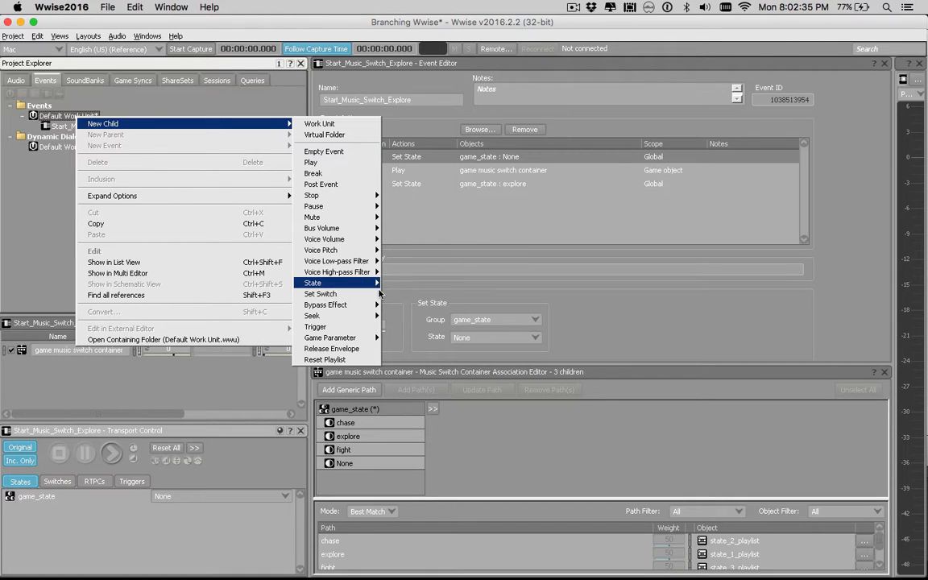
pyautogui.click(406, 283)
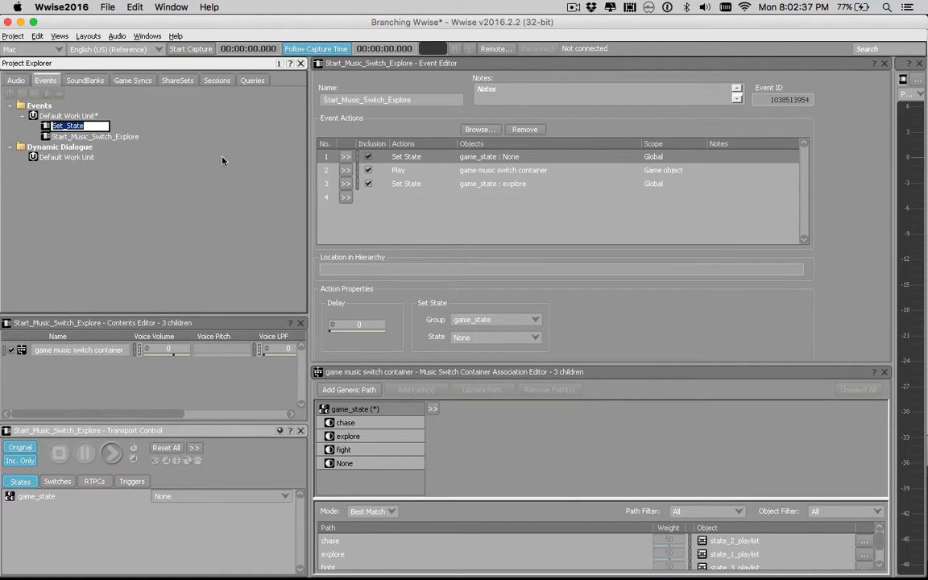
pyautogui.click(87, 126)
pyautogui.write('_chase')
pyautogui.press('Return')
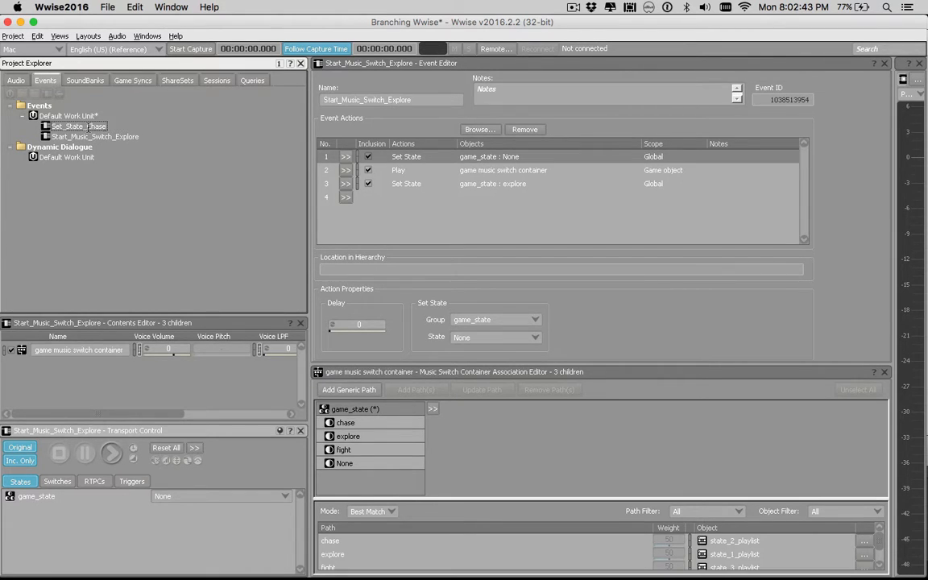
# Set the Set_State_Chase event's action to the game_state group and the chase state
pyautogui.click(77, 127)
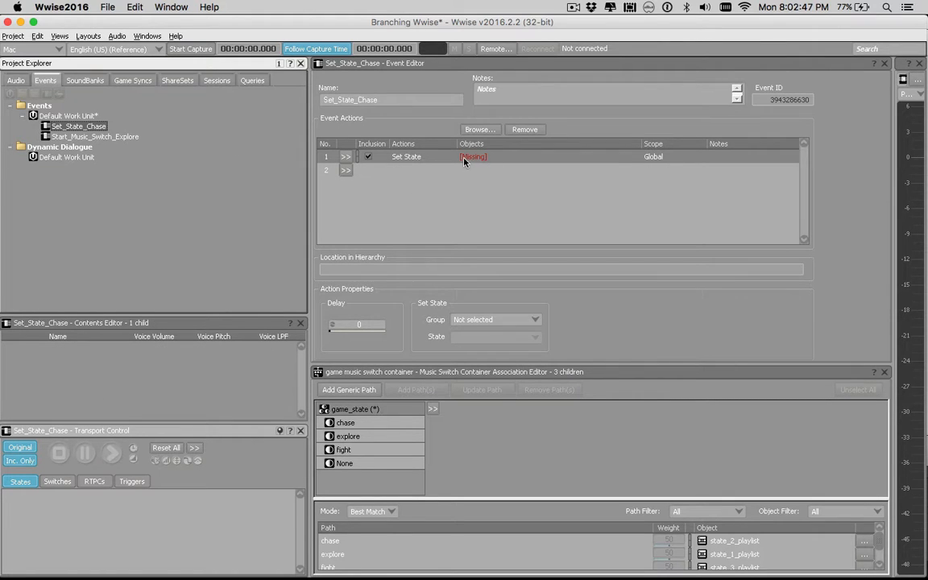
pyautogui.click(475, 319)
pyautogui.click(472, 333)
pyautogui.click(477, 338)
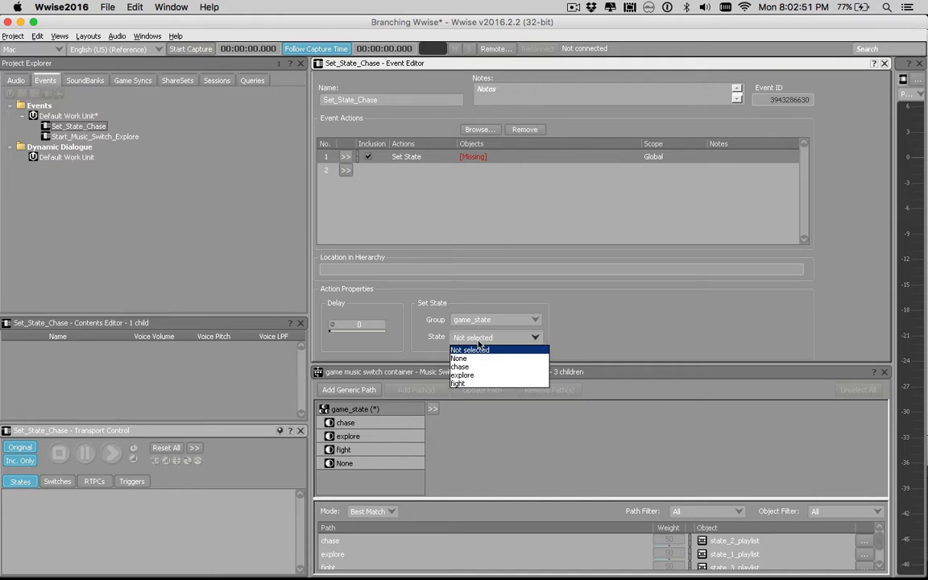
pyautogui.click(461, 367)
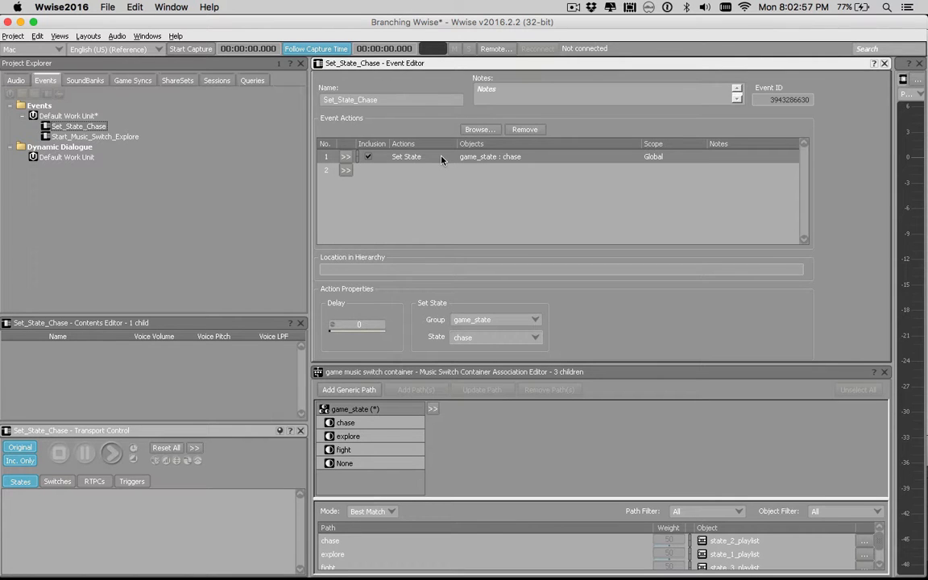
# Create a Set State event named Set_State_Fight in the Events Default Work Unit
pyautogui.click(87, 117)
pyautogui.rightClick(86, 118)
pyautogui.moveTo(129, 121)
pyautogui.moveTo(357, 255)
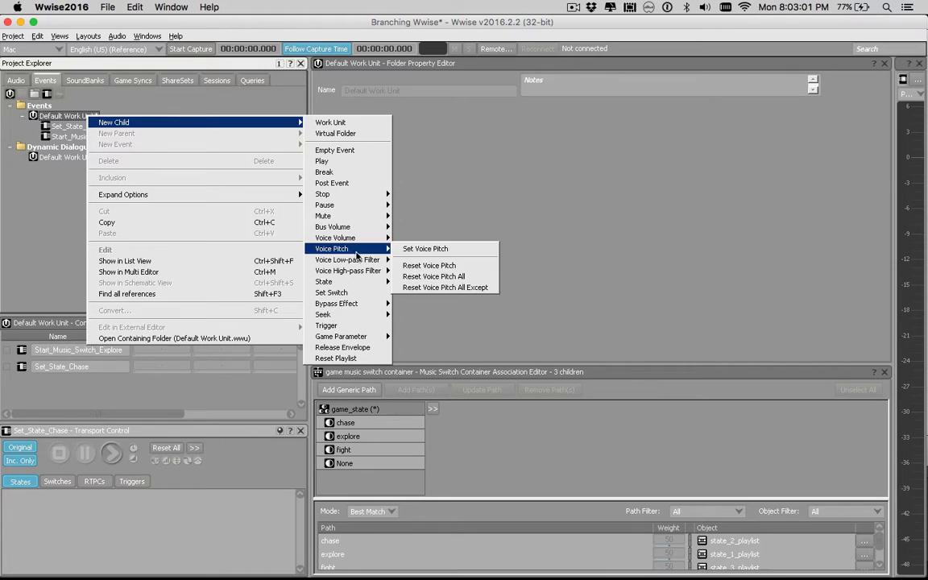
pyautogui.moveTo(335, 283)
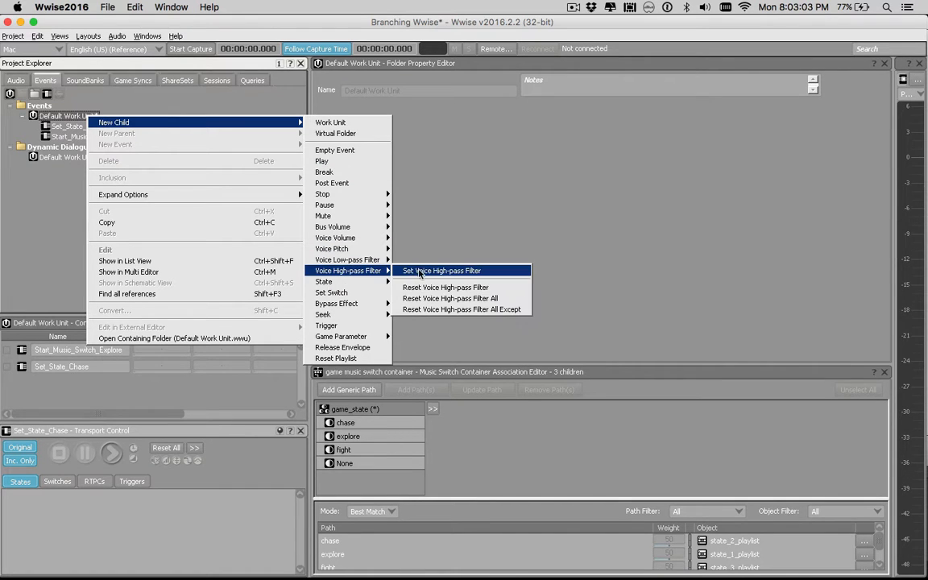
pyautogui.click(417, 282)
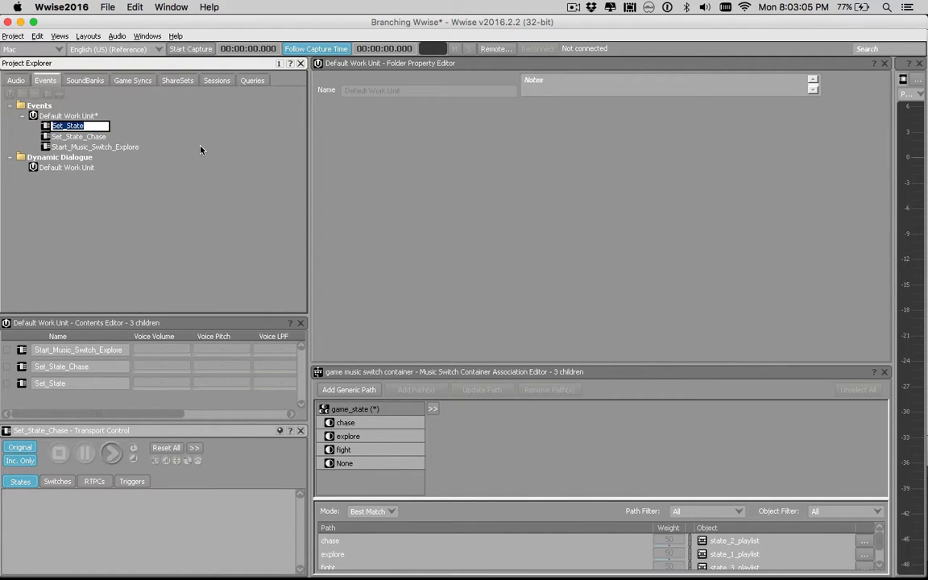
pyautogui.press('Right')
pyautogui.write('_')
pyautogui.write('Fight')
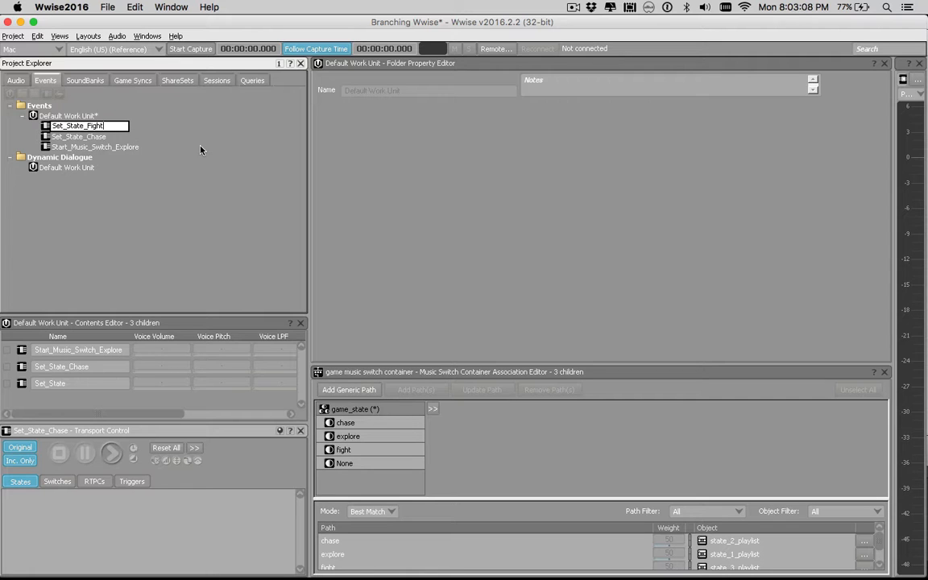
pyautogui.press('Return')
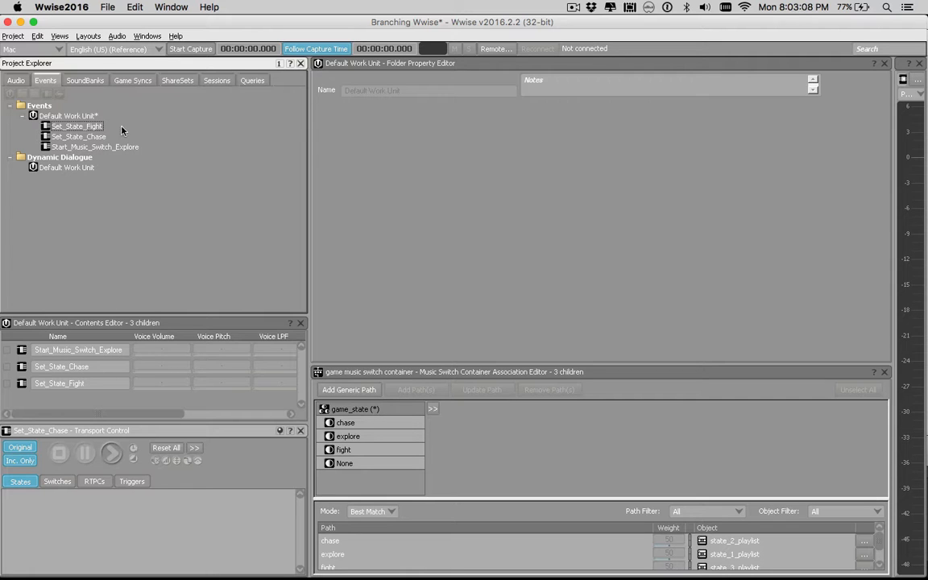
# Create a Set State event named Set_State_None in the Events Default Work Unit
pyautogui.rightClick(66, 119)
pyautogui.moveTo(161, 125)
pyautogui.moveTo(335, 285)
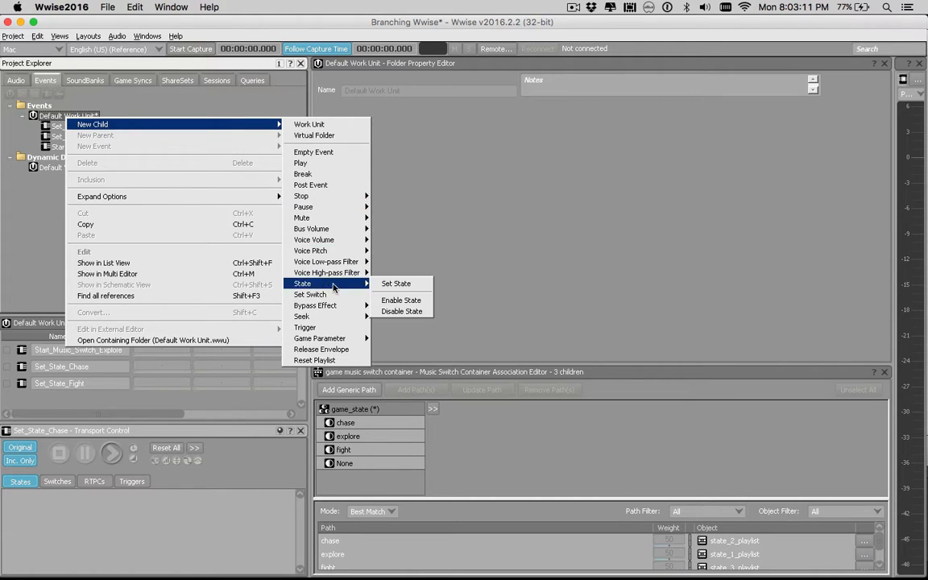
pyautogui.click(377, 285)
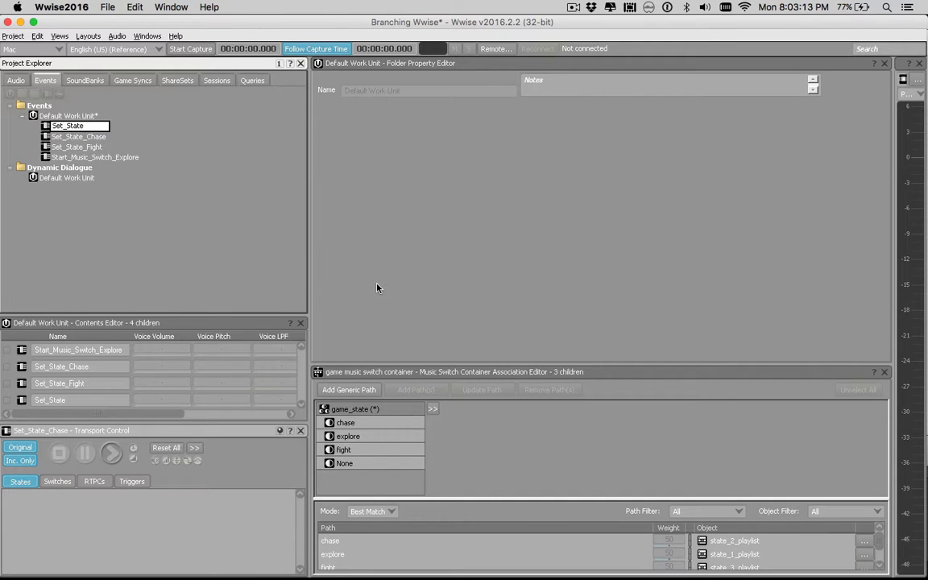
pyautogui.write('_None')
pyautogui.press('Return')
# Set the Set_State_Fight event's action to the game_state group and the fight state
pyautogui.click(76, 147)
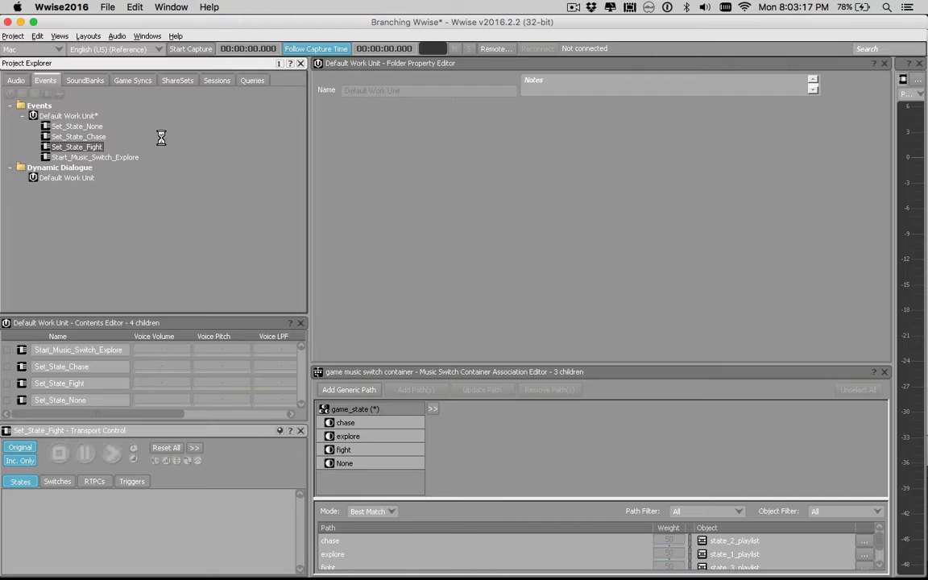
pyautogui.click(414, 157)
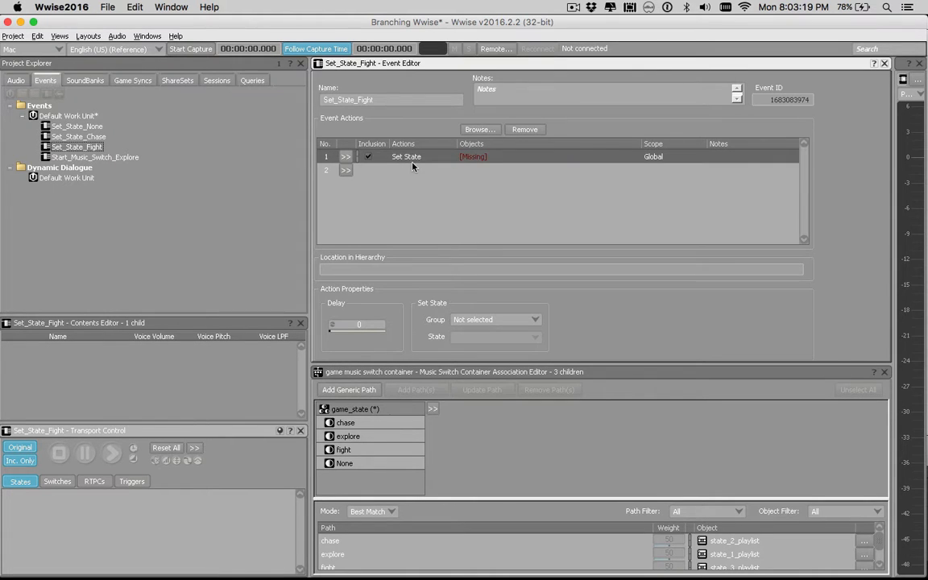
pyautogui.click(474, 320)
pyautogui.click(472, 340)
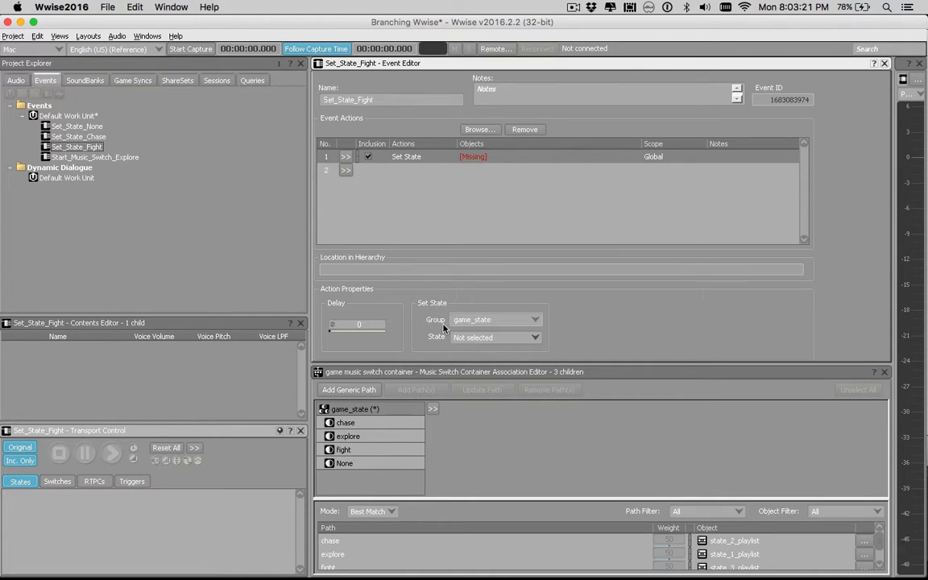
pyautogui.click(471, 339)
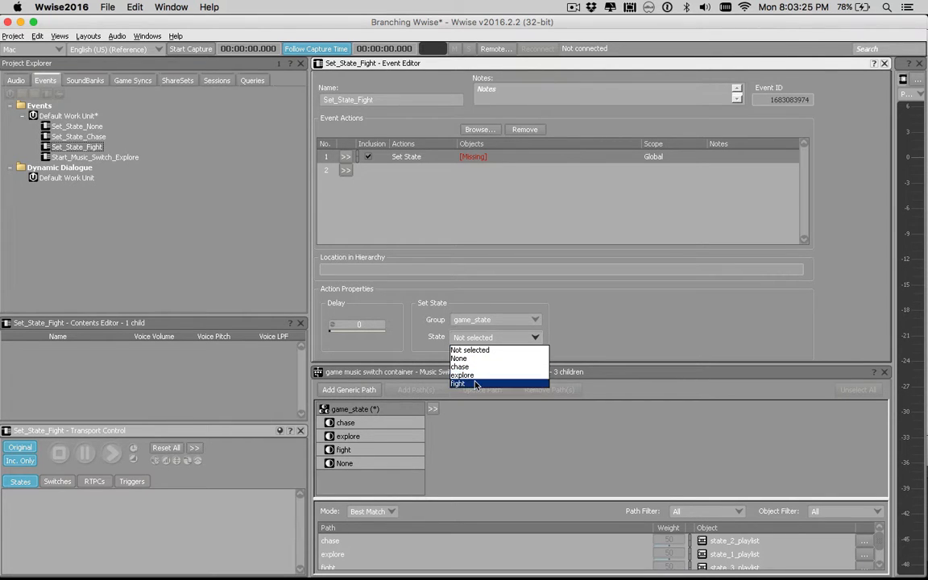
pyautogui.click(471, 383)
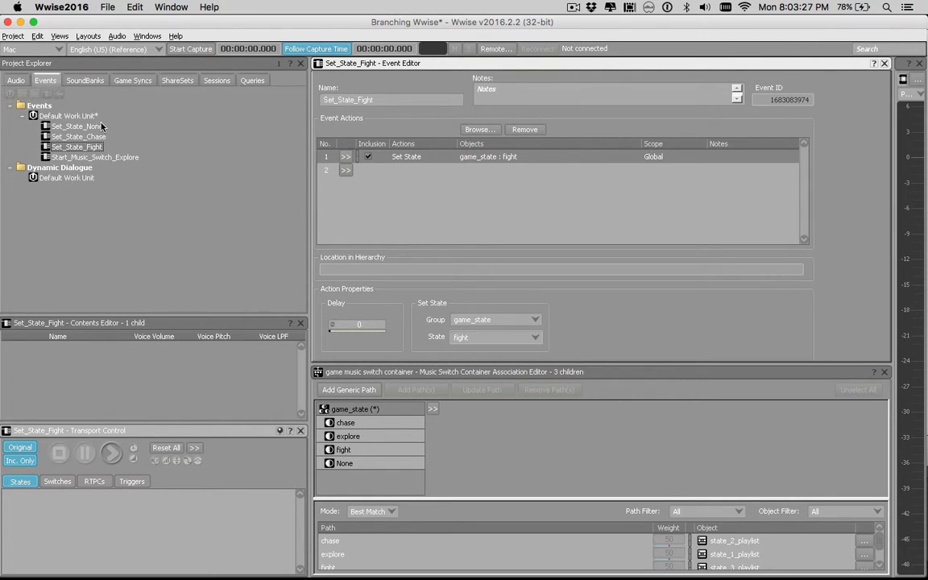
# Set the Set_State_None event's action to the game_state group and the None state
pyautogui.click(81, 127)
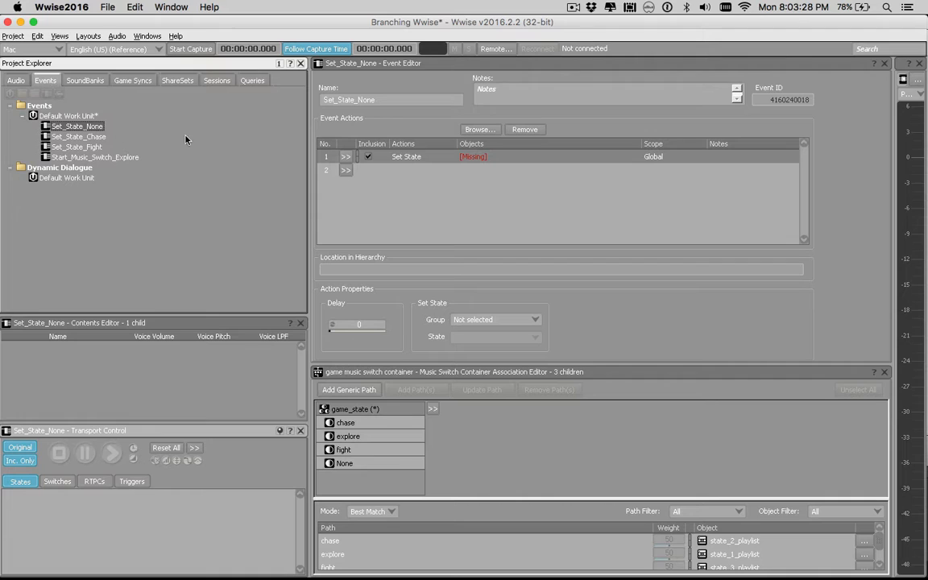
pyautogui.click(475, 319)
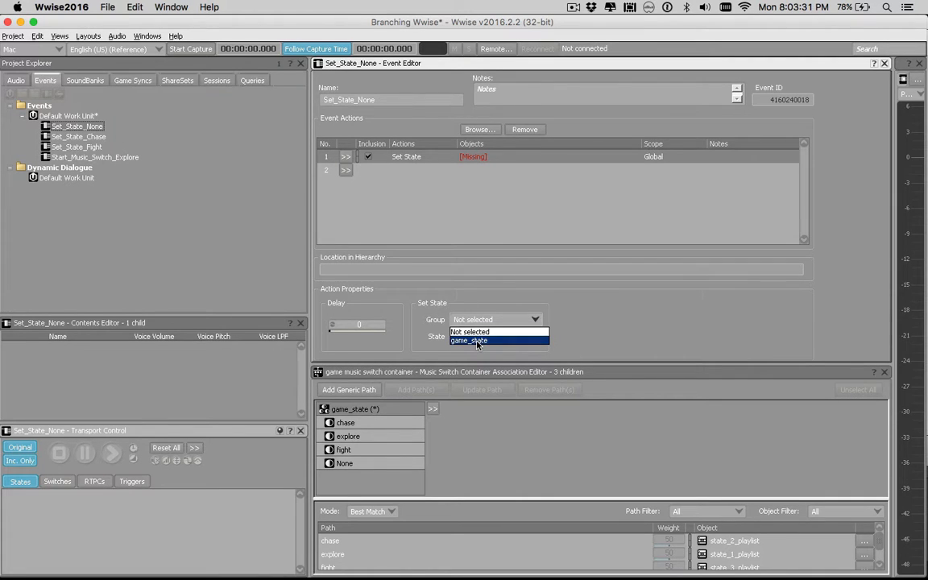
pyautogui.click(476, 341)
pyautogui.click(493, 337)
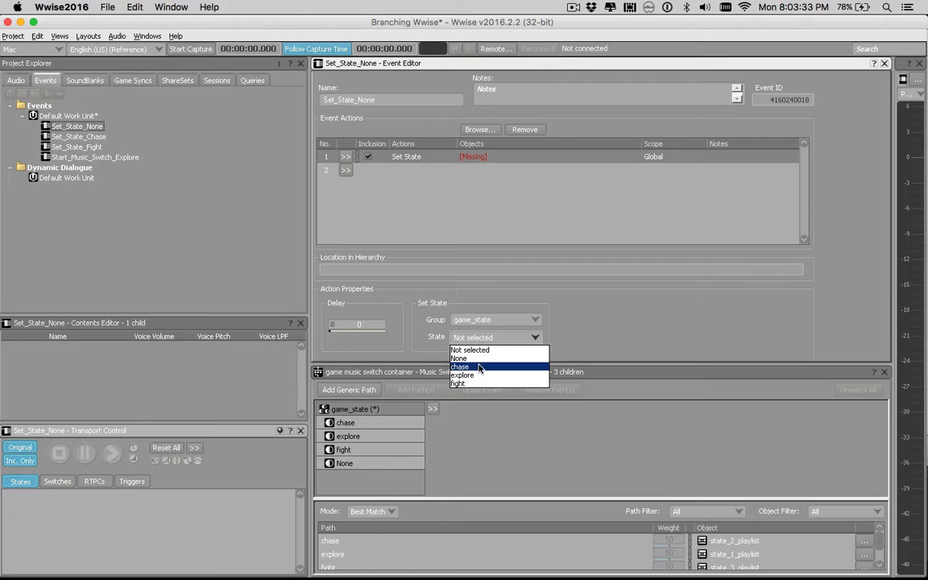
pyautogui.click(471, 359)
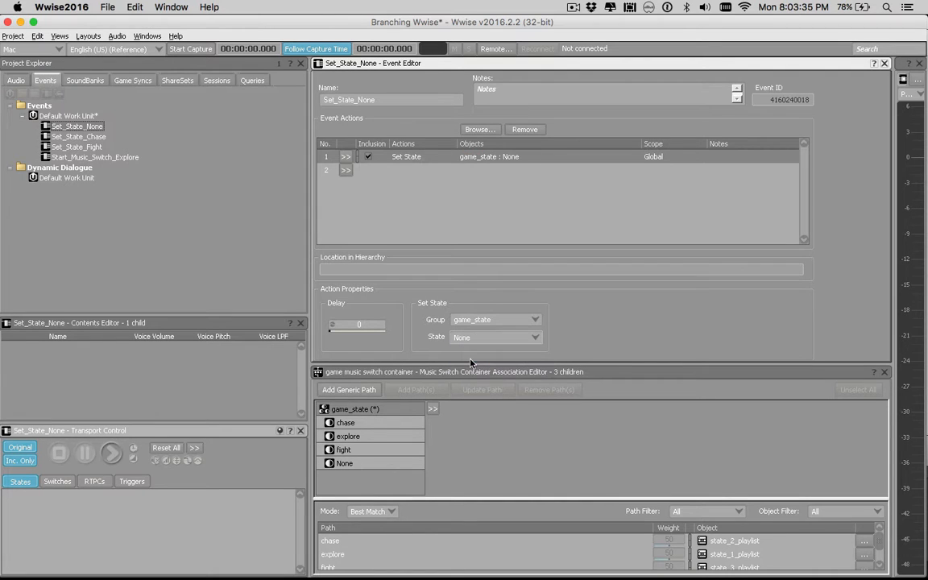
# Review the actions of the Set_State_Fight, Set_State_Chase, Set_State_None and Start_Music_Switch_Explore events
pyautogui.click(97, 148)
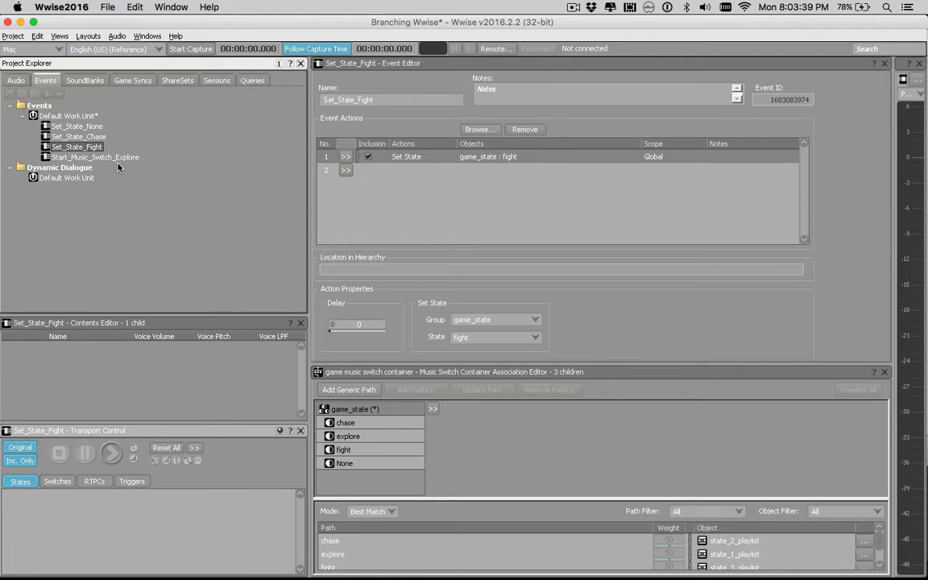
pyautogui.click(87, 137)
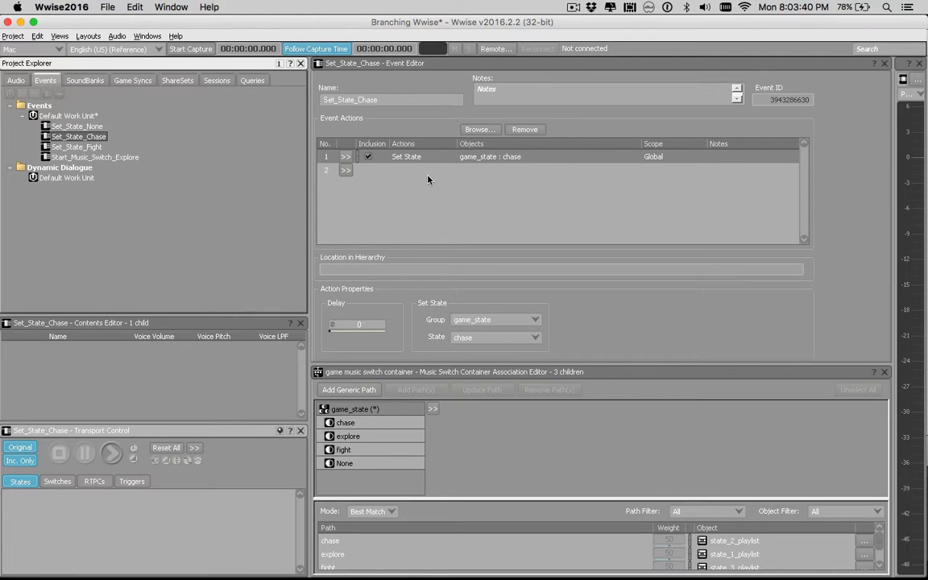
pyautogui.click(112, 126)
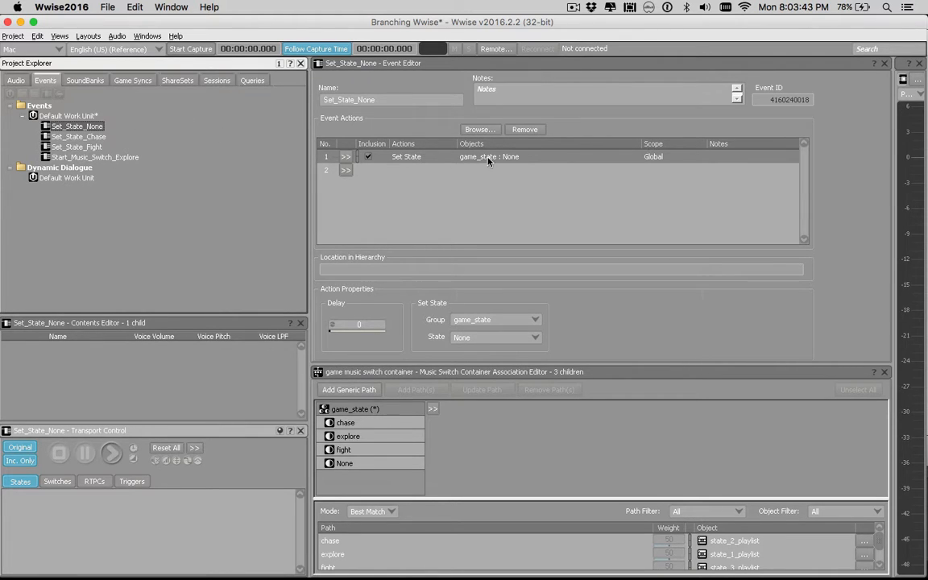
pyautogui.click(113, 157)
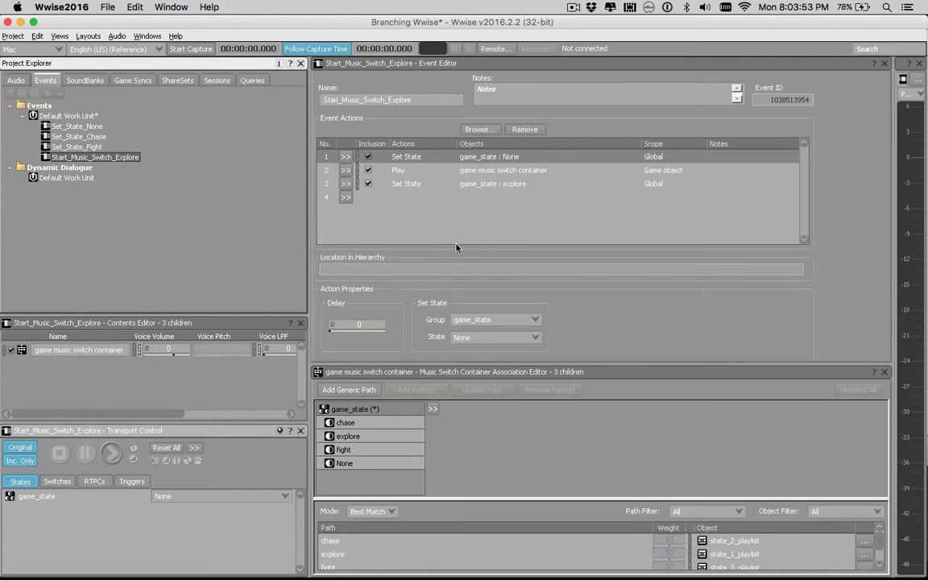
# Create a SoundBank named Level_1_Soundbank in the SoundBanks Default Work Unit
pyautogui.click(96, 82)
pyautogui.click(42, 117)
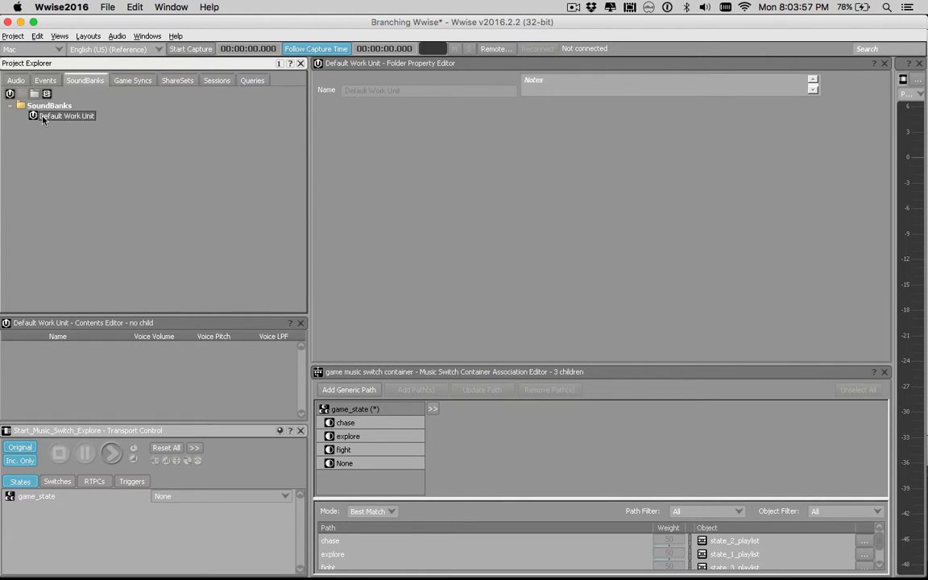
pyautogui.rightClick(42, 119)
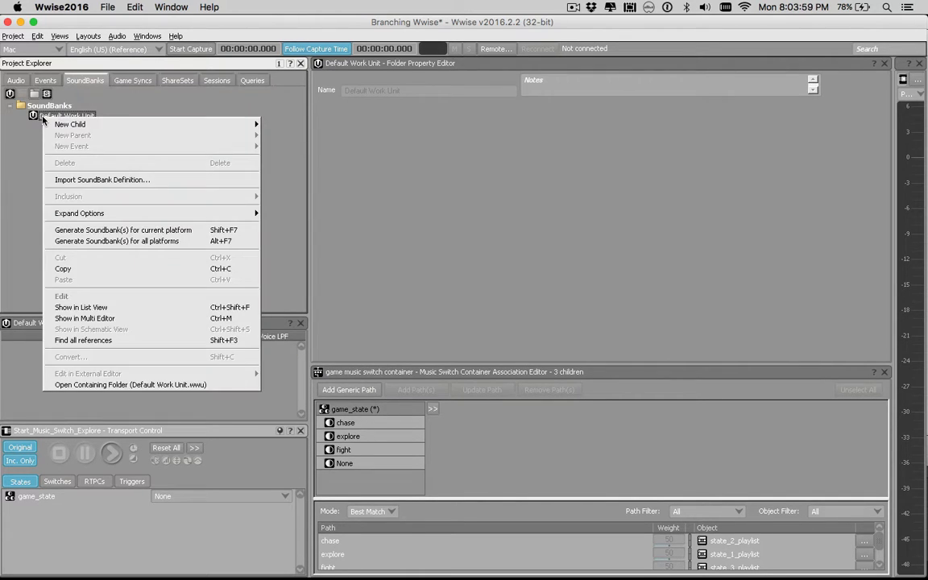
pyautogui.moveTo(57, 126)
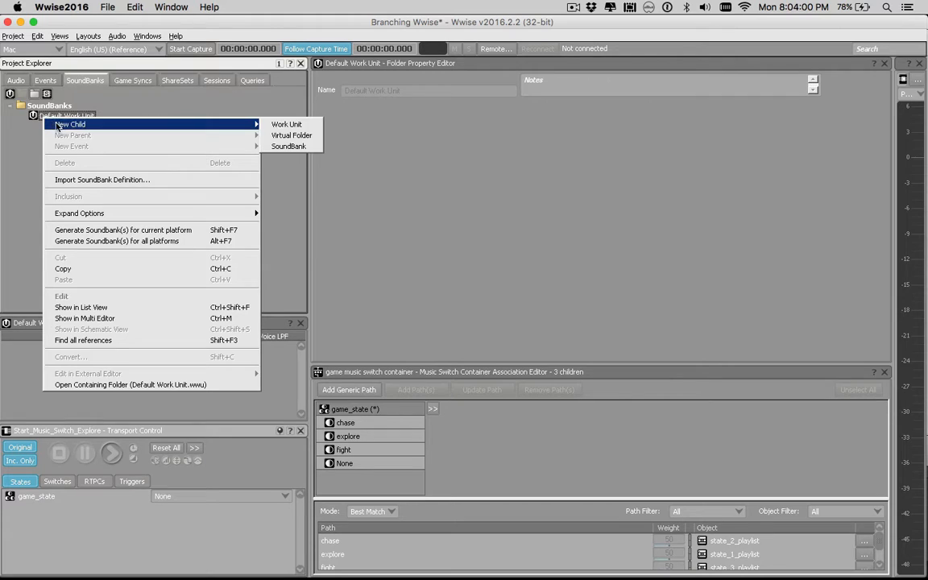
pyautogui.click(288, 146)
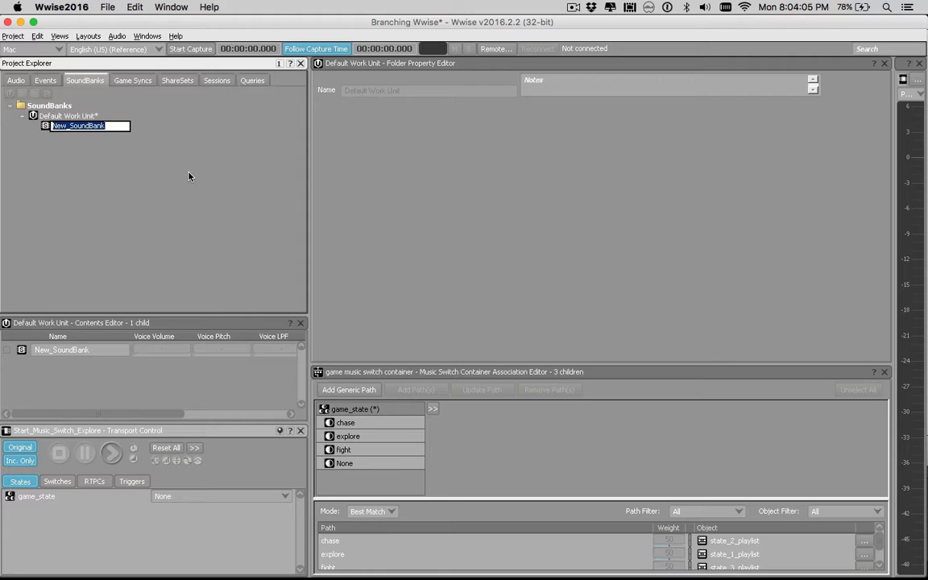
pyautogui.write('Le')
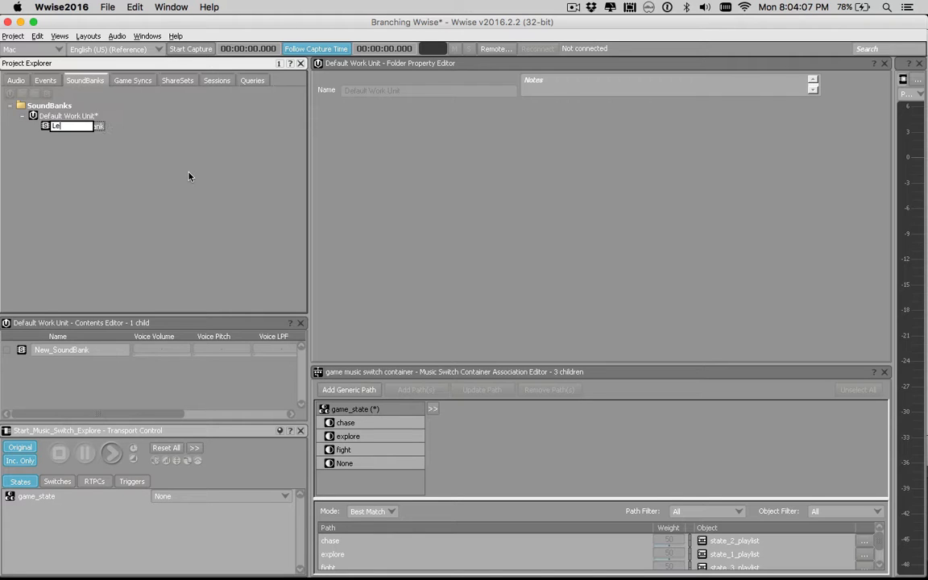
pyautogui.write('vel_1_soundbank')
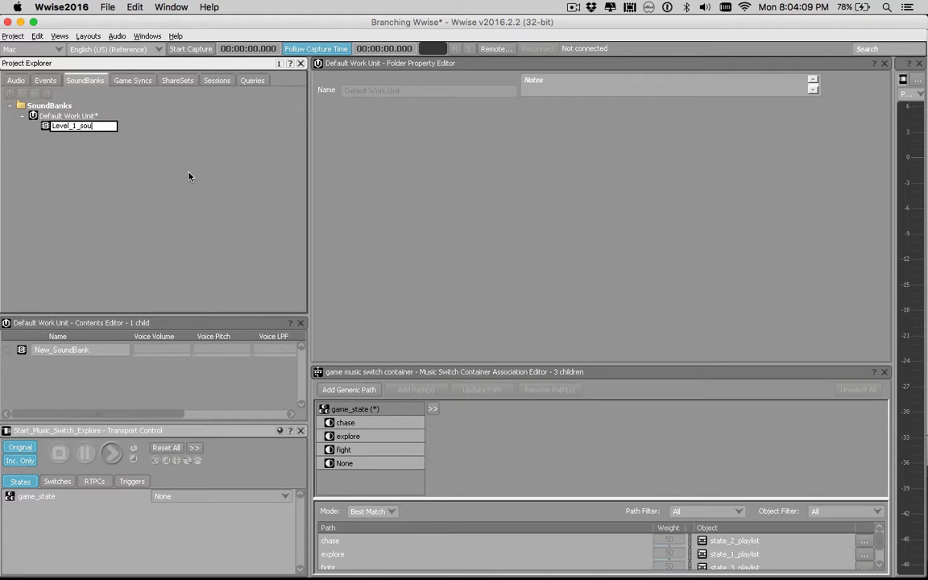
pyautogui.press('Left')
pyautogui.press('Left')
pyautogui.press('Left')
pyautogui.press('Left')
pyautogui.press('Left')
pyautogui.press('Left')
pyautogui.press('Left')
pyautogui.press('Left')
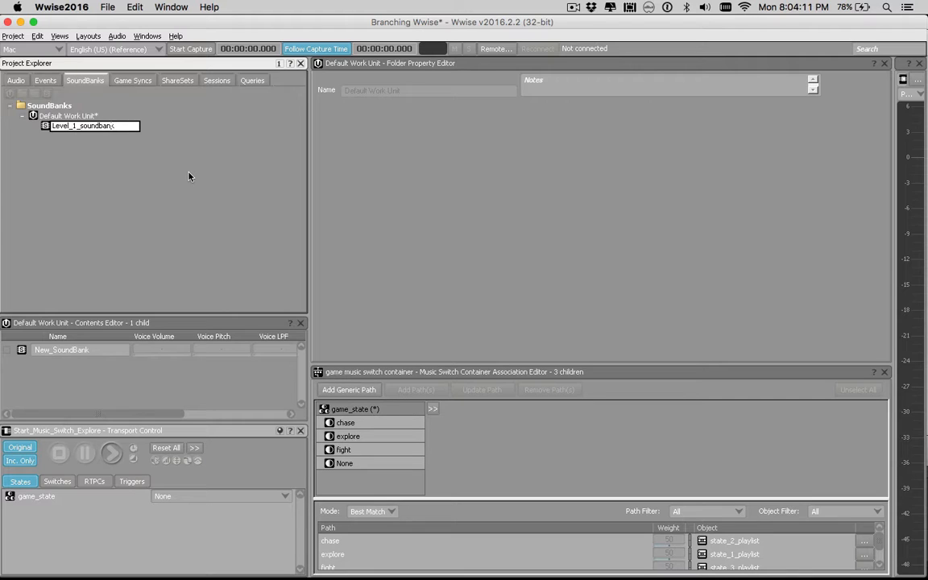
pyautogui.press('BackSpace')
pyautogui.write('S')
pyautogui.press('Return')
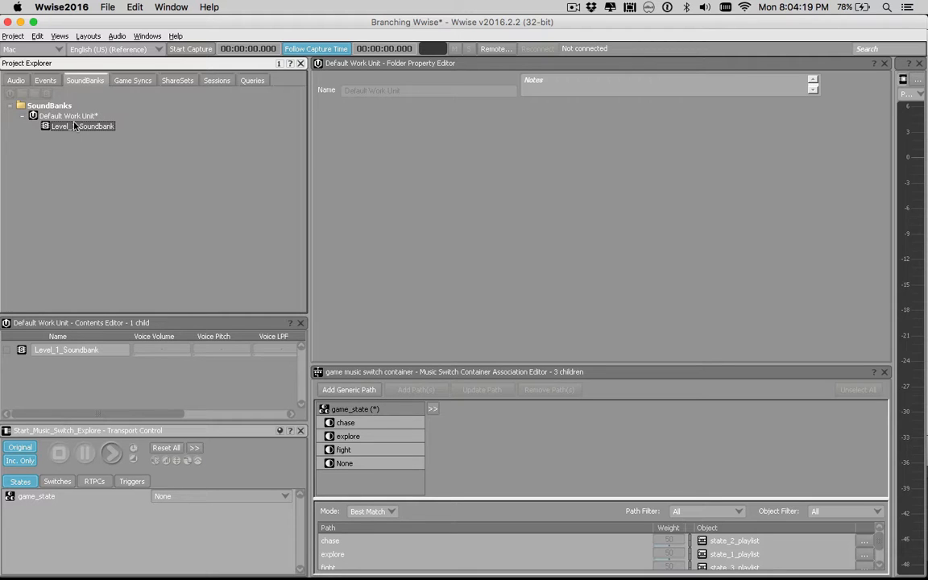
# Switch to the SoundBank layout and select Level_1_Soundbank under the Default Work Unit in the SoundBank Manager
pyautogui.click(84, 36)
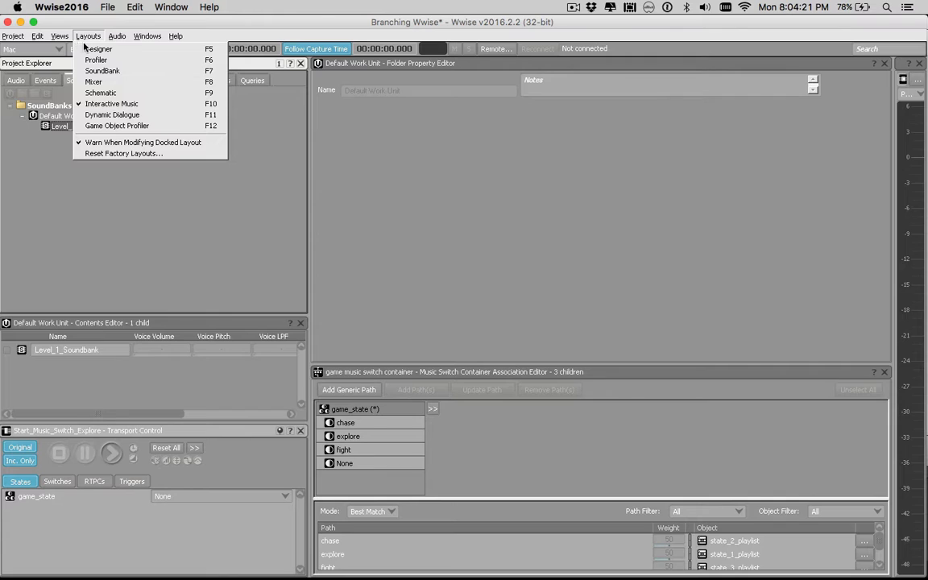
pyautogui.click(91, 71)
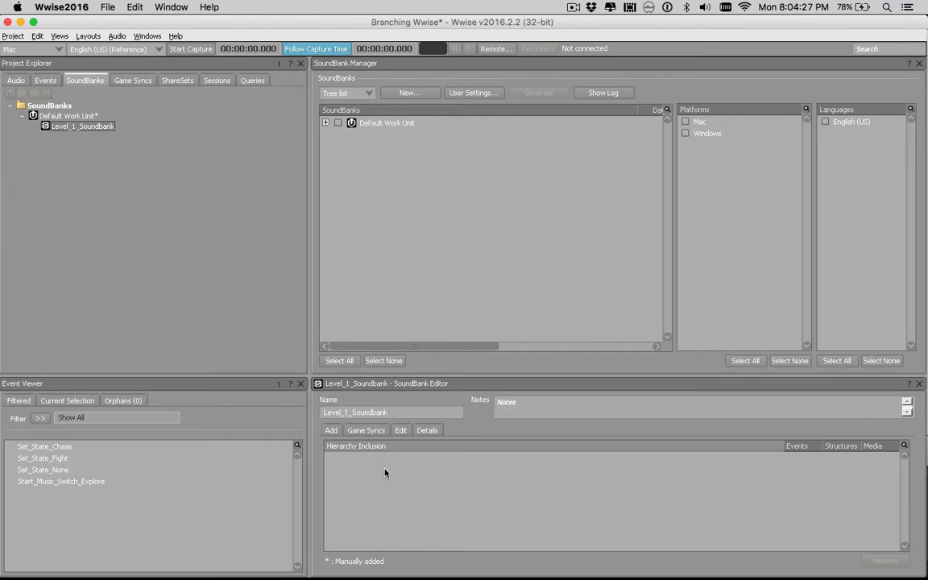
pyautogui.click(326, 122)
pyautogui.click(369, 137)
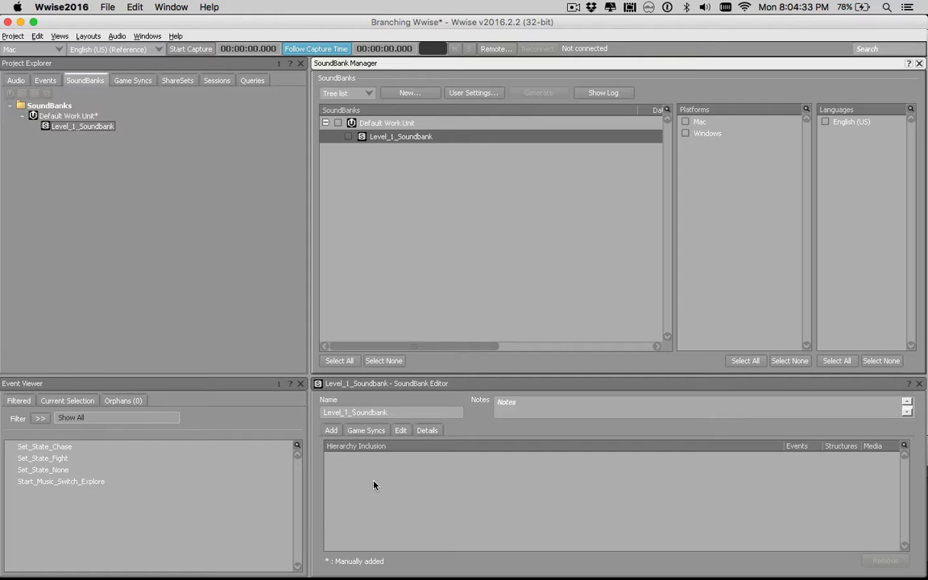
# Add the Set_State_None, Set_State_Chase, Set_State_Fight and Start_Music_Switch_Explore events to Level_1_Soundbank
pyautogui.click(331, 432)
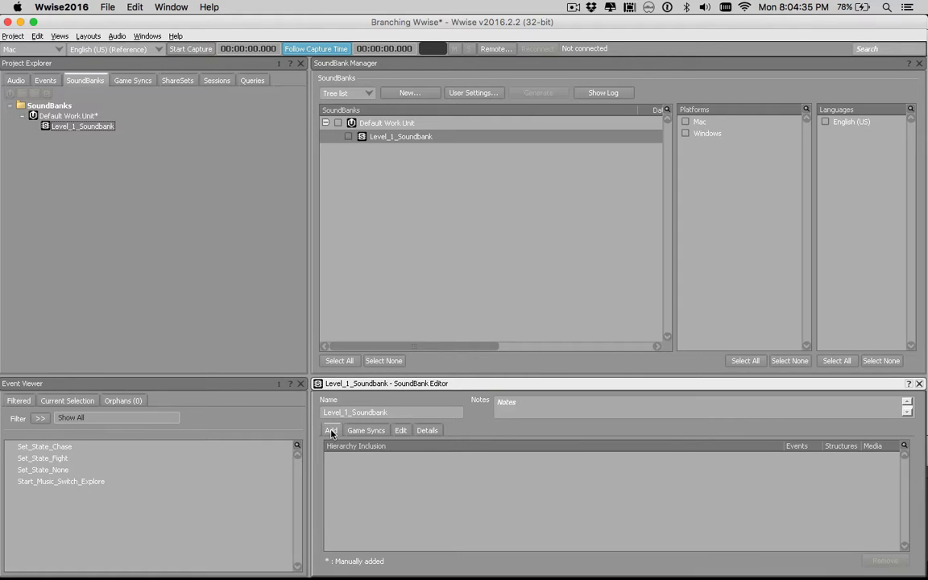
pyautogui.click(363, 431)
pyautogui.click(331, 430)
pyautogui.rightClick(383, 486)
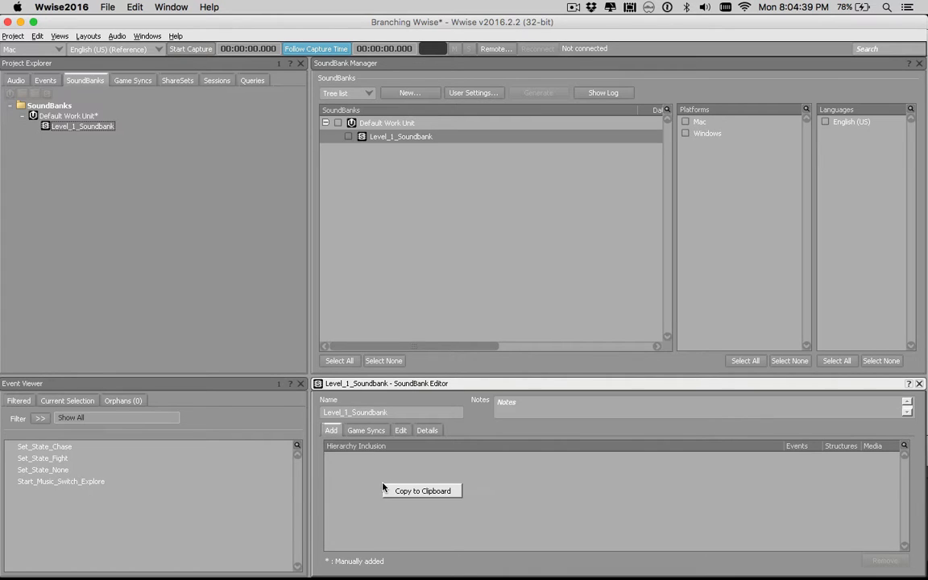
pyautogui.click(364, 489)
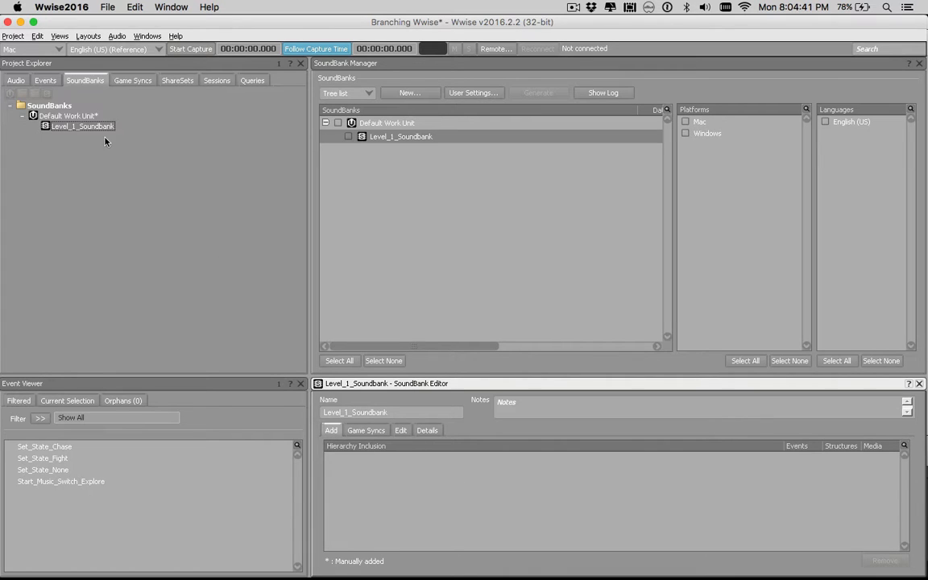
pyautogui.click(42, 76)
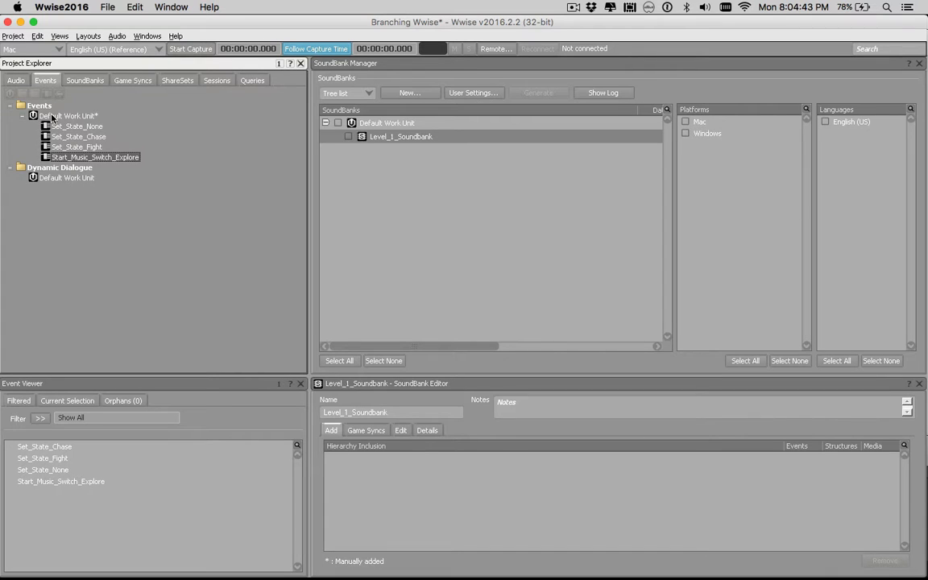
pyautogui.moveTo(46, 129); pyautogui.dragTo(363, 490)
pyautogui.keyDown('shift'); pyautogui.click(75, 158); pyautogui.keyUp('shift')
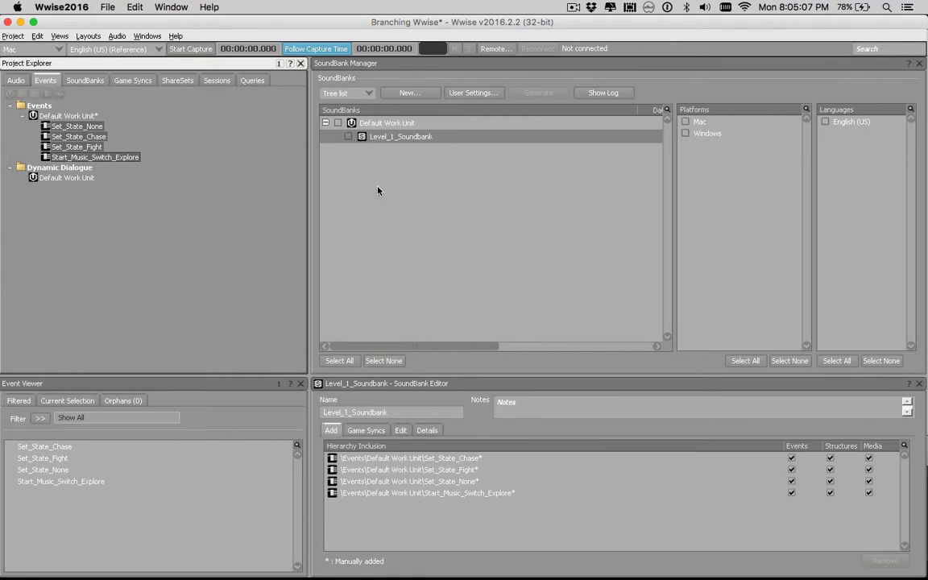
# Save the project and generate Level_1_Soundbank for the Mac and Windows platforms in English (US)
pyautogui.click(348, 137)
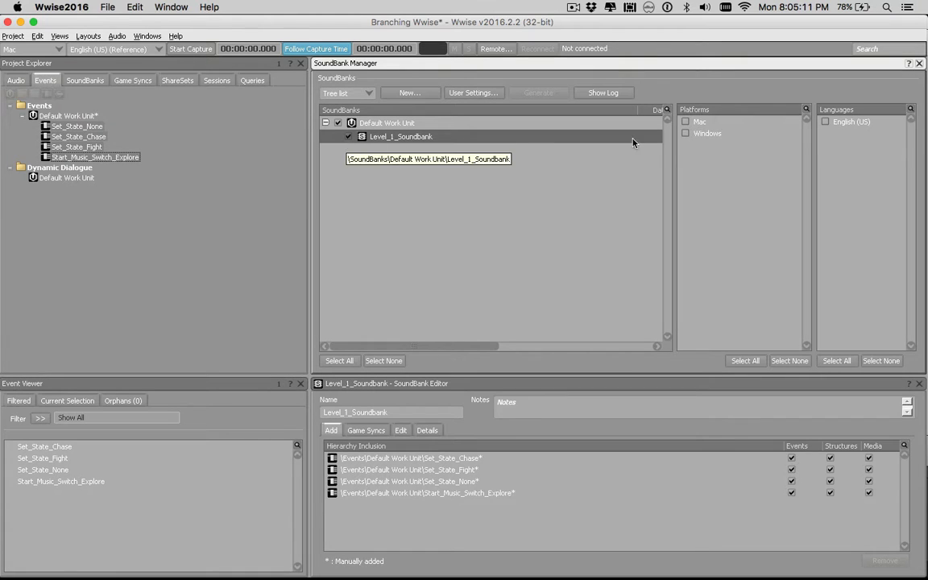
pyautogui.click(685, 134)
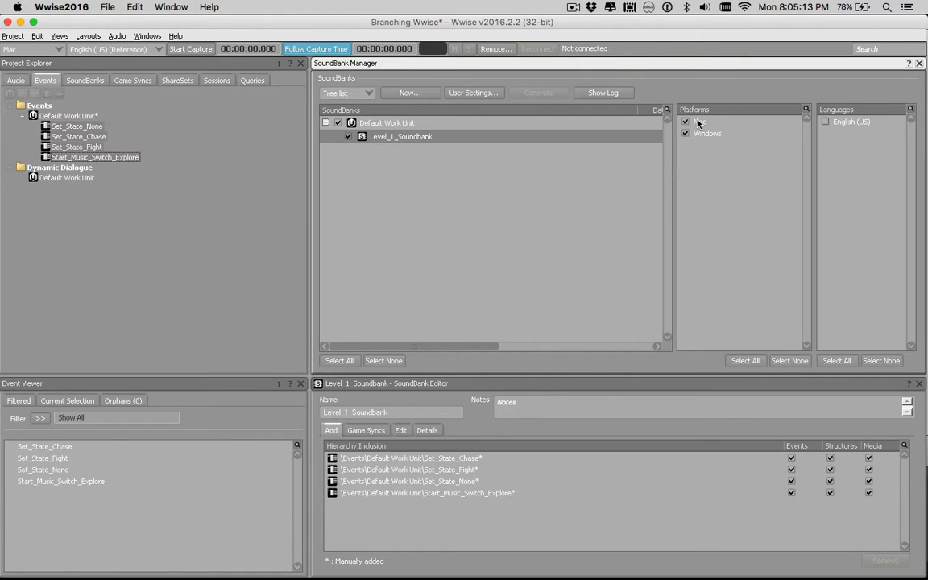
pyautogui.click(825, 123)
pyautogui.press('super+s')
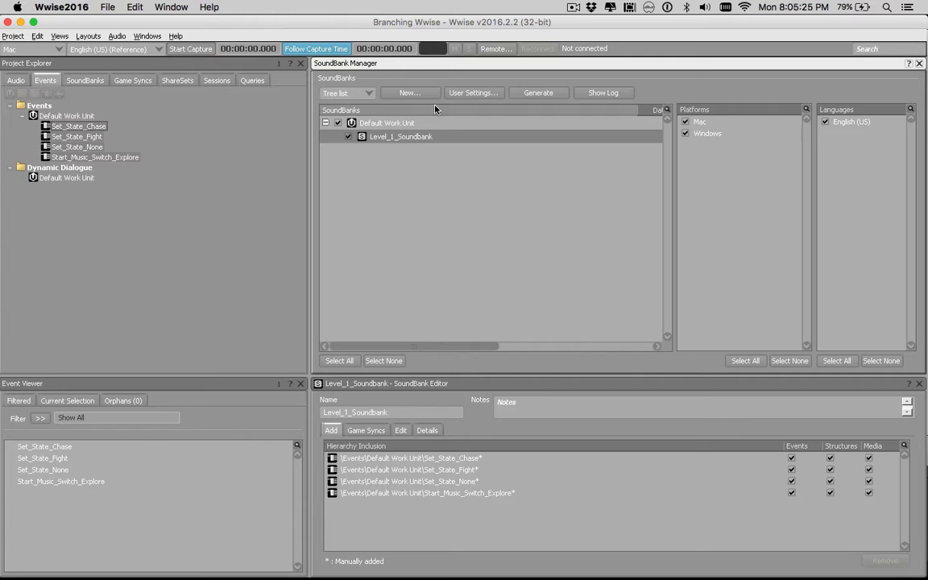
pyautogui.click(541, 96)
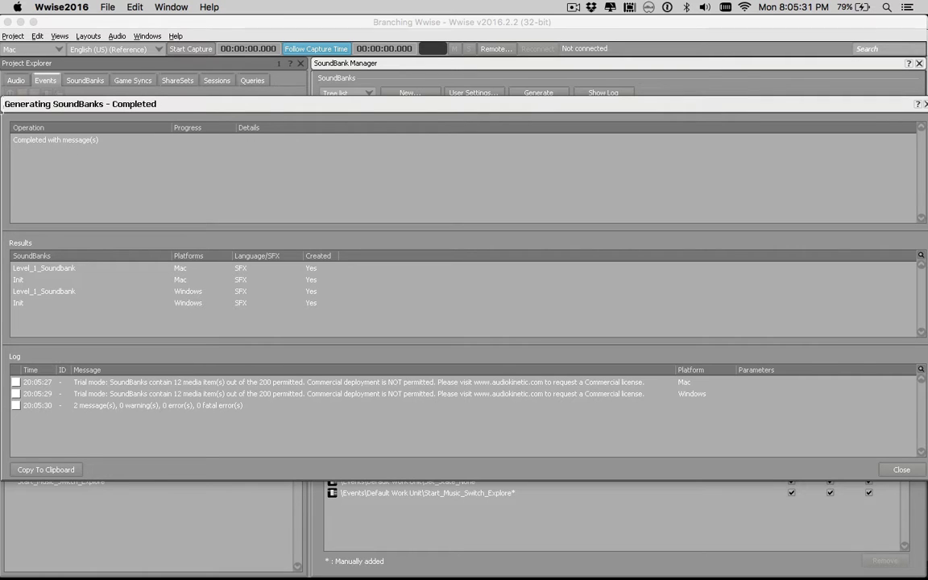
pyautogui.click(900, 470)
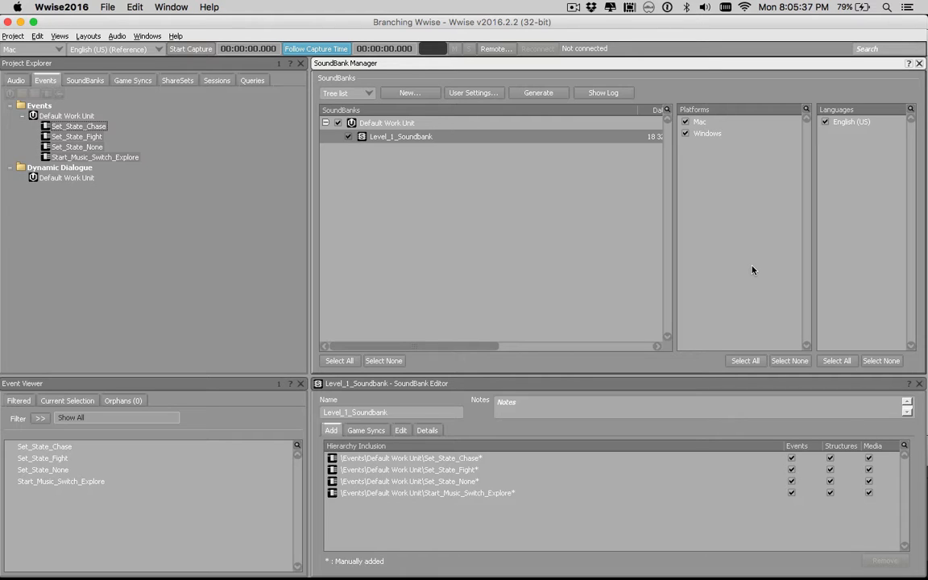
# Quit Wwise, hide ScreenFlow and close the remaining open window to clear the desktop
pyautogui.press('super+q')
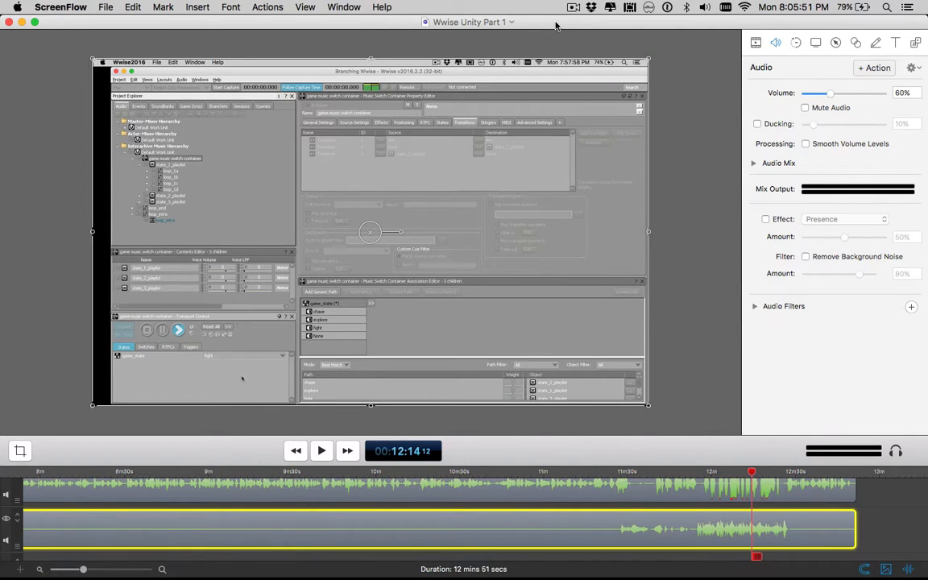
pyautogui.press('super+h')
pyautogui.click(639, 269)
pyautogui.press('super+w')
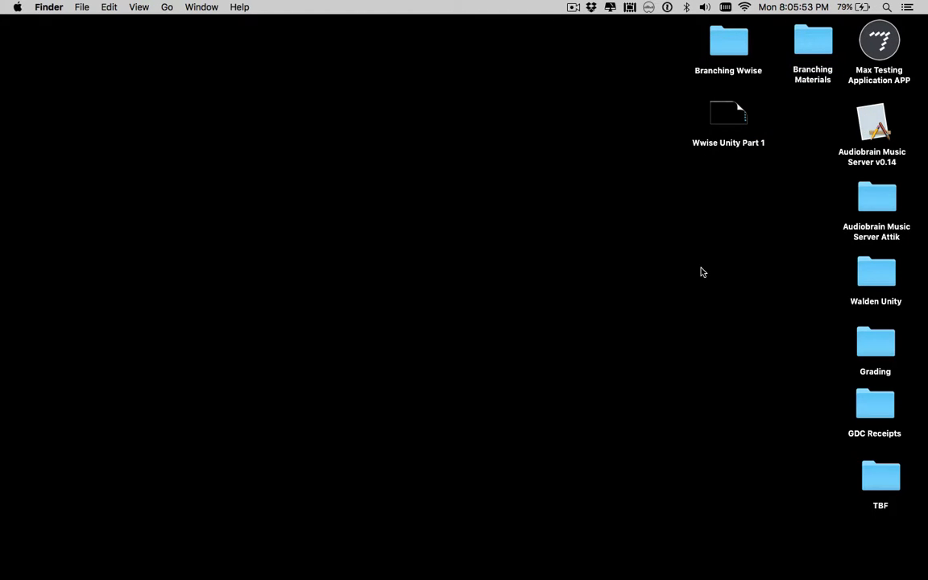
# Examine the Mac and Windows soundbank files and their sizes in the Branching Wwise project's GeneratedSoundBanks folder, and close the window
pyautogui.click(727, 44)
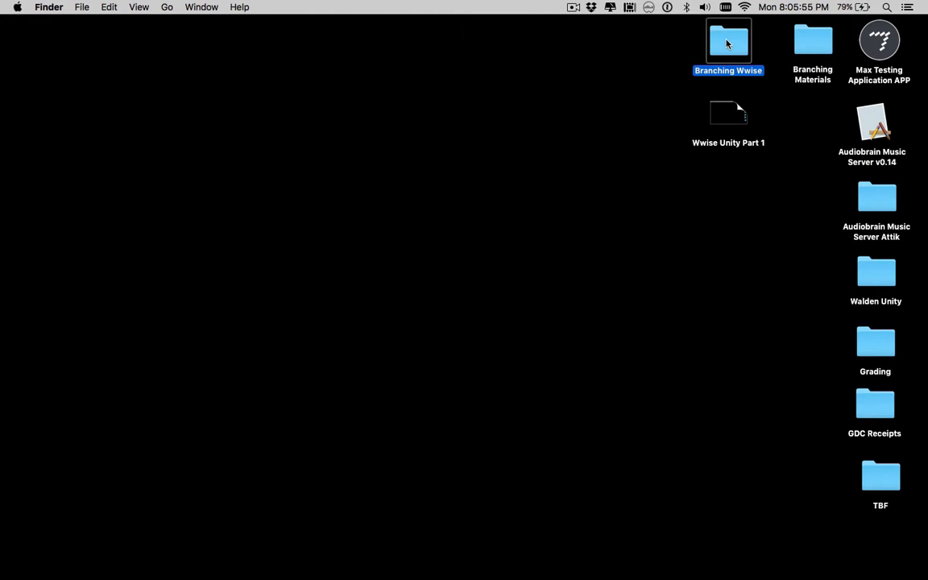
pyautogui.doubleClick(727, 44)
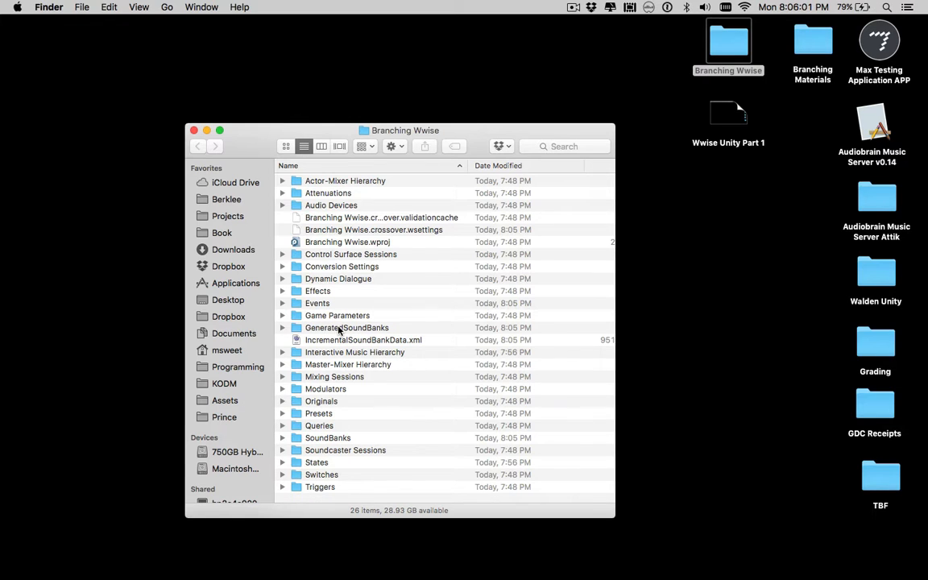
pyautogui.doubleClick(339, 330)
pyautogui.click(282, 180)
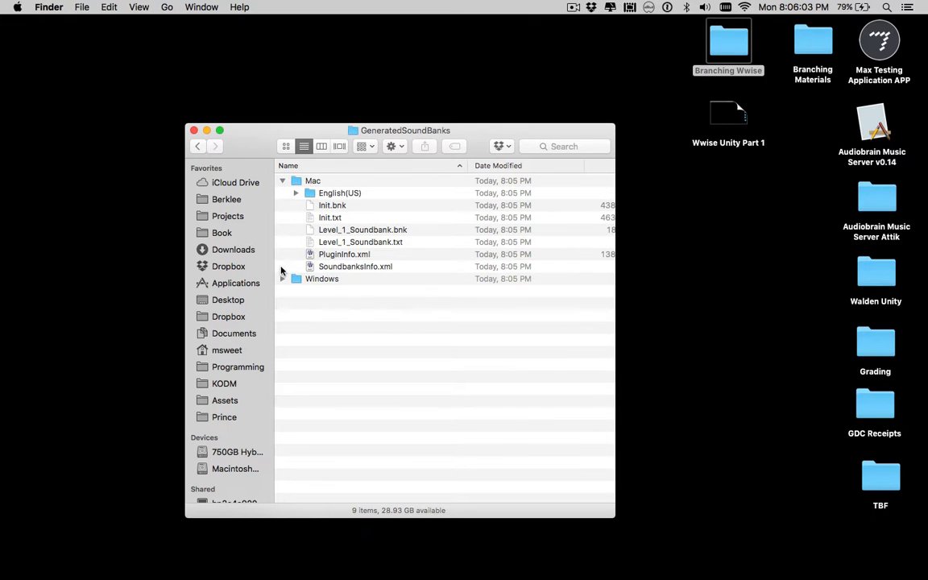
pyautogui.click(282, 279)
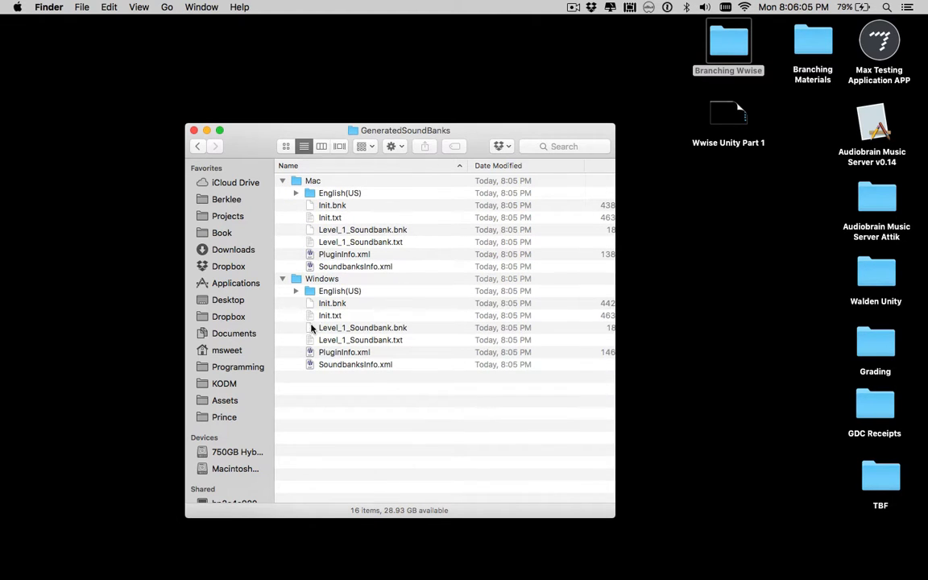
pyautogui.click(296, 291)
pyautogui.click(338, 328)
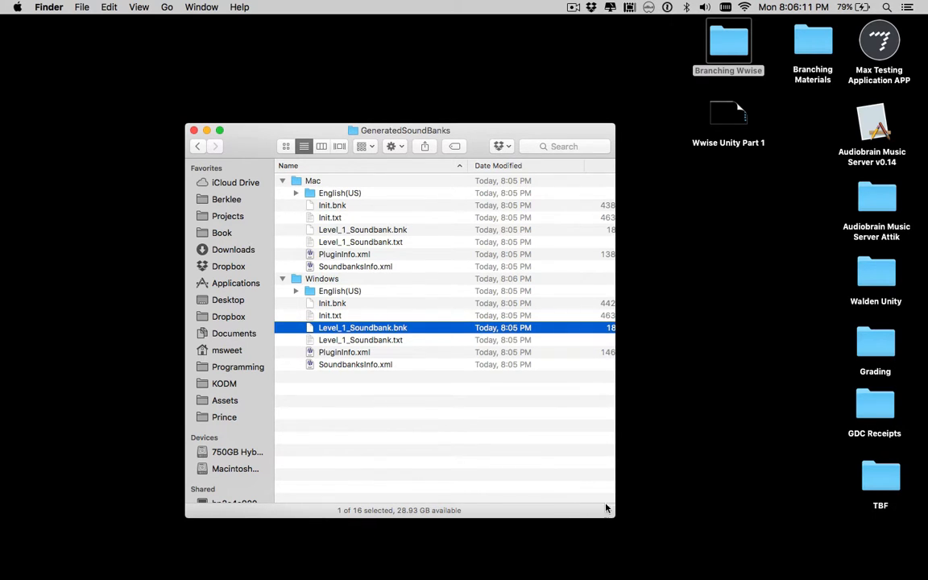
pyautogui.moveTo(606, 509); pyautogui.dragTo(748, 466)
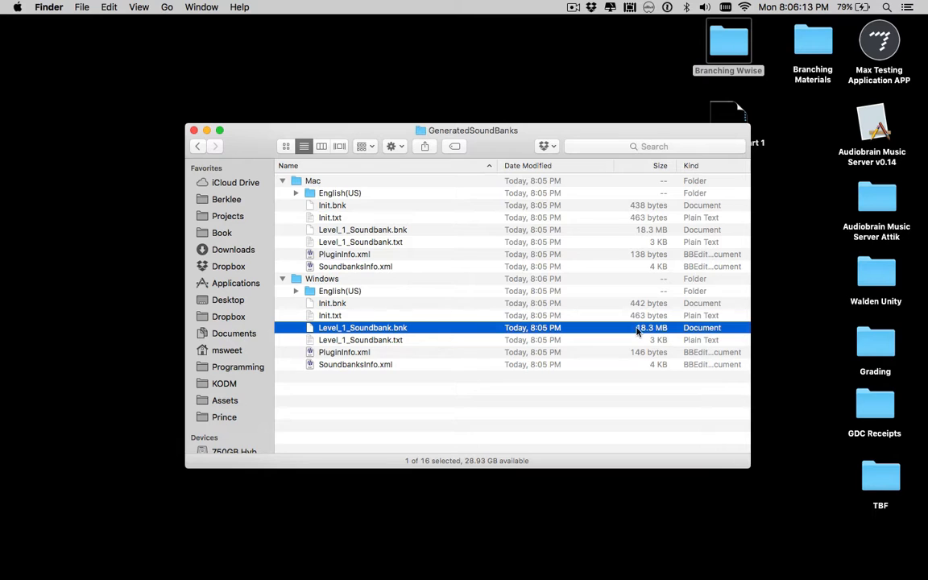
pyautogui.click(569, 229)
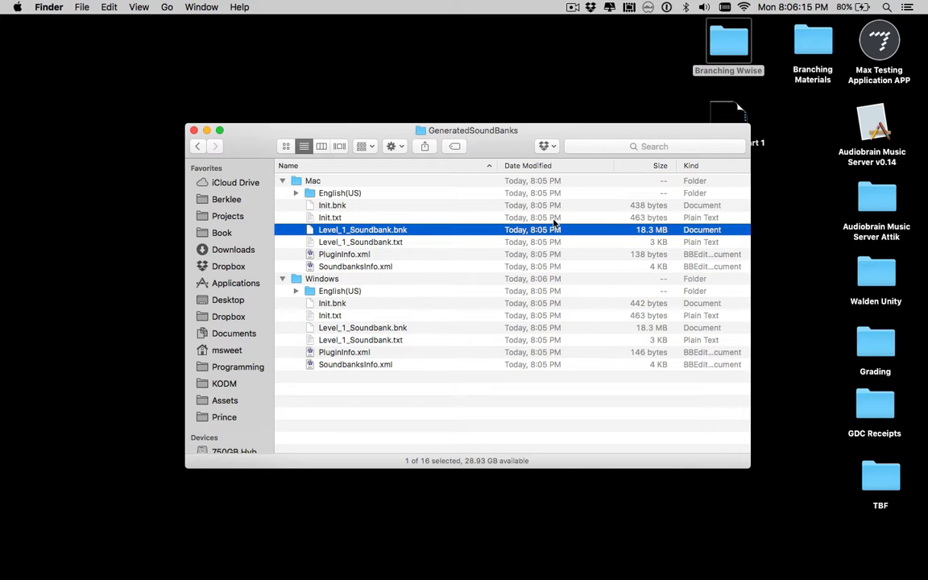
pyautogui.click(583, 436)
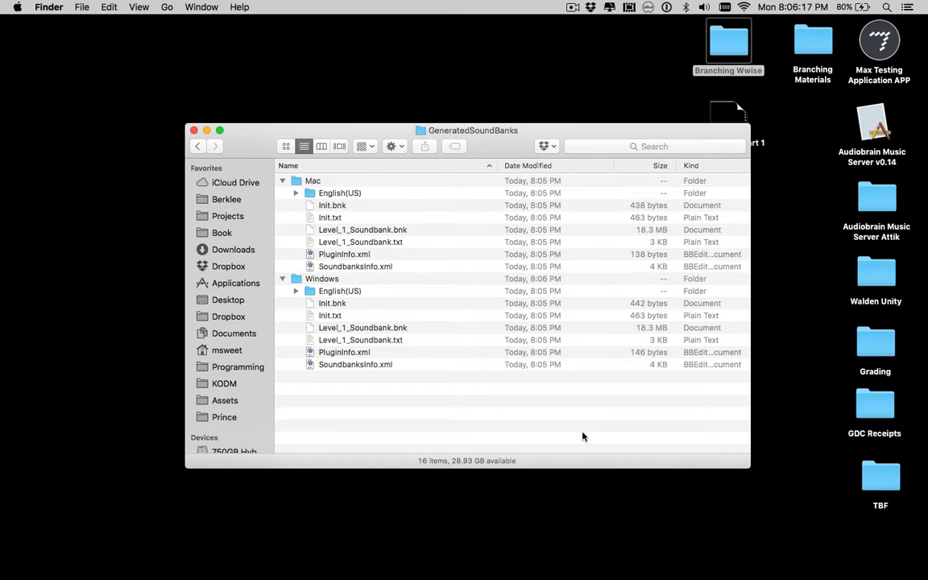
pyautogui.press('super+w')
pyautogui.click(584, 436)
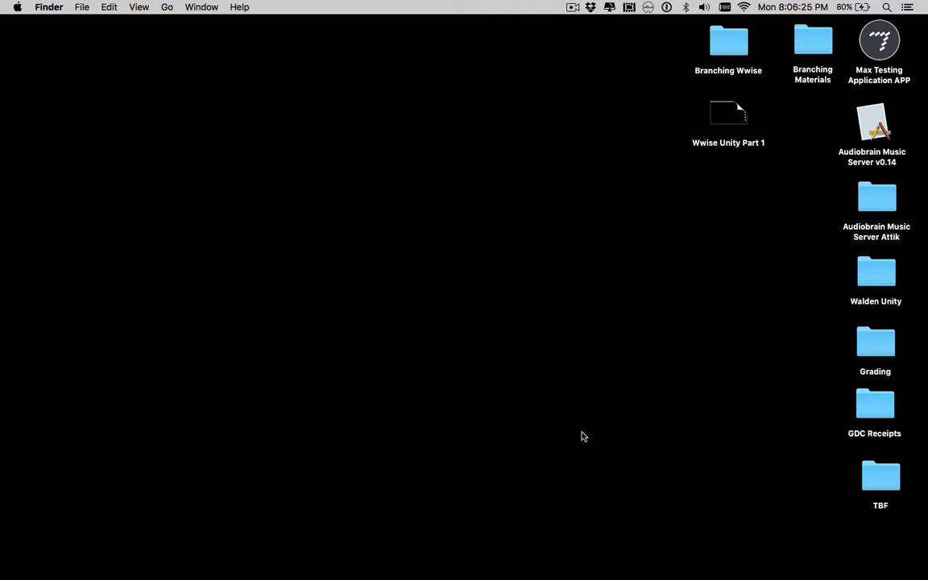
# Launch the Unity application from the Unity folder inside the Applications folder
pyautogui.press('super+shift+a')
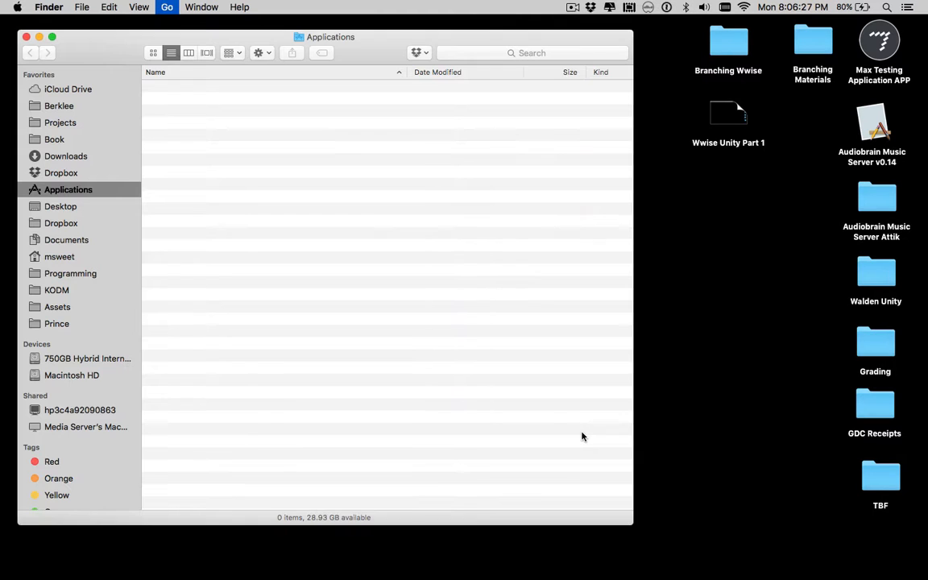
pyautogui.write('unity')
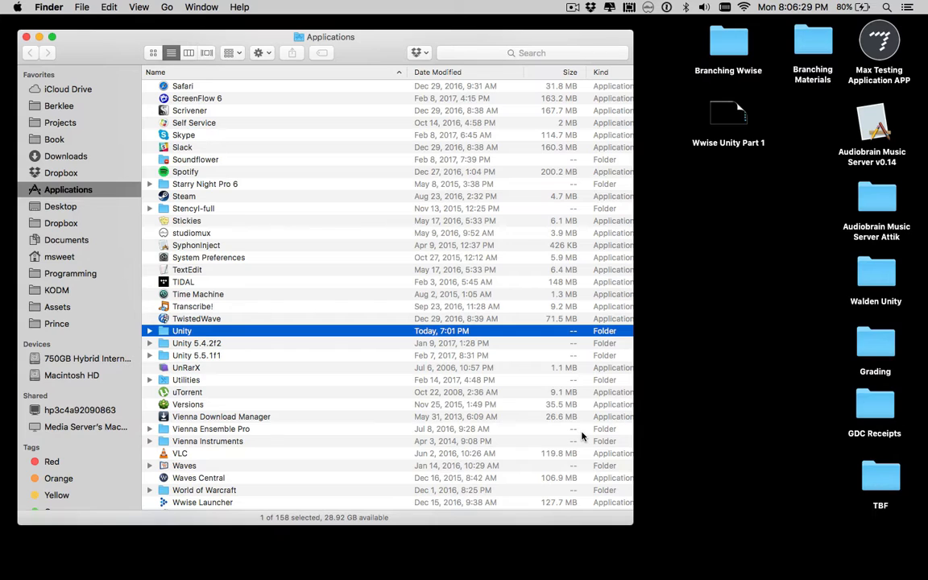
pyautogui.press('super+Down')
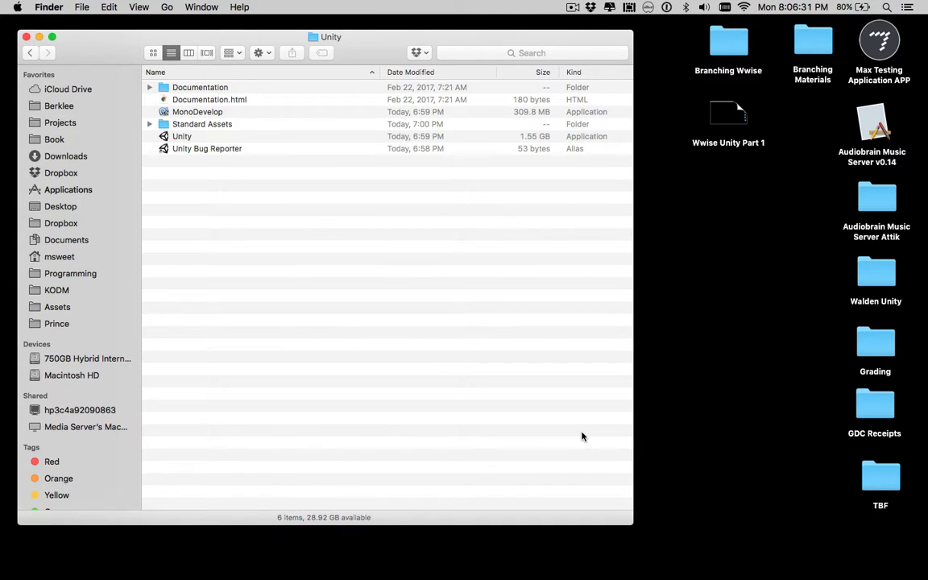
pyautogui.click(180, 137)
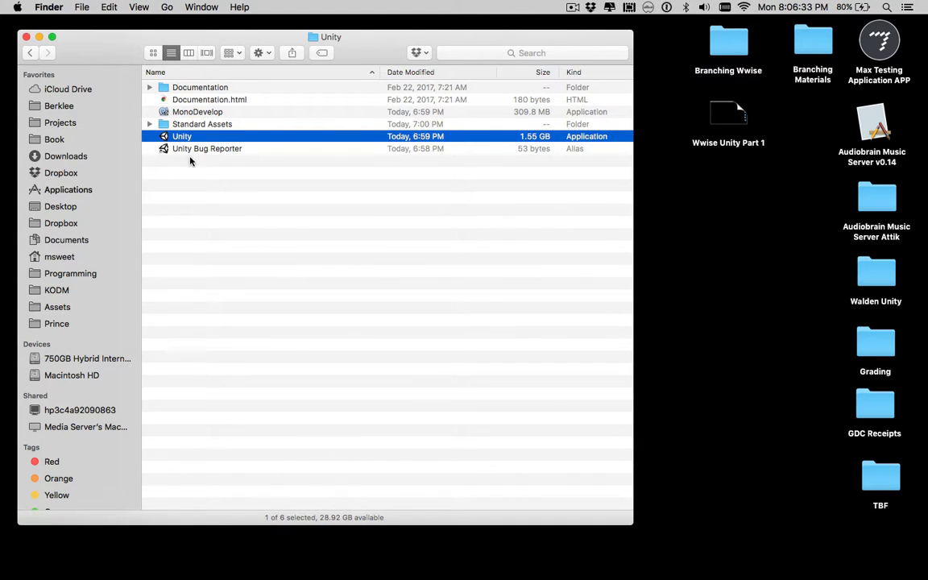
pyautogui.press('super+Down')
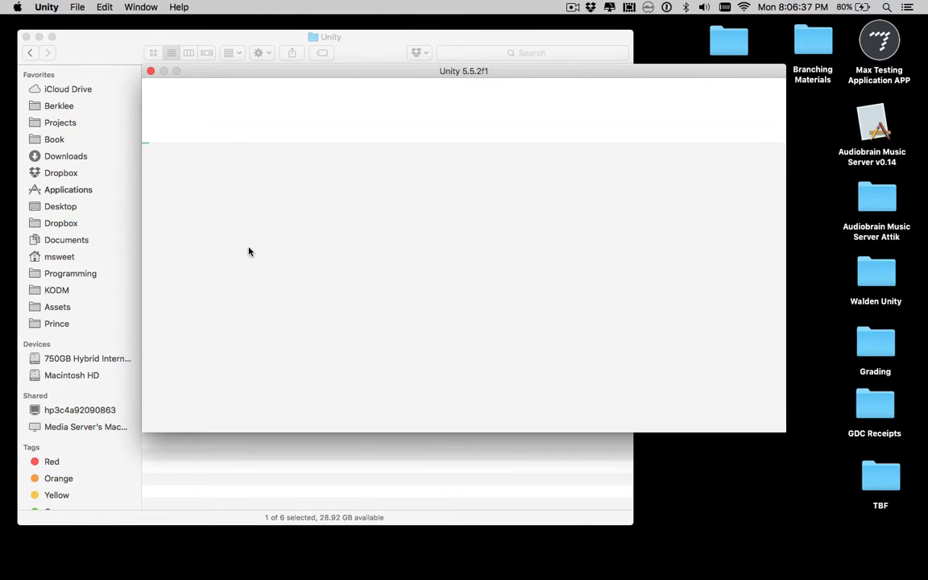
# Create a new 3D Unity project on the Desktop, named with the author's full name followed by _wwise_unity
pyautogui.click(608, 122)
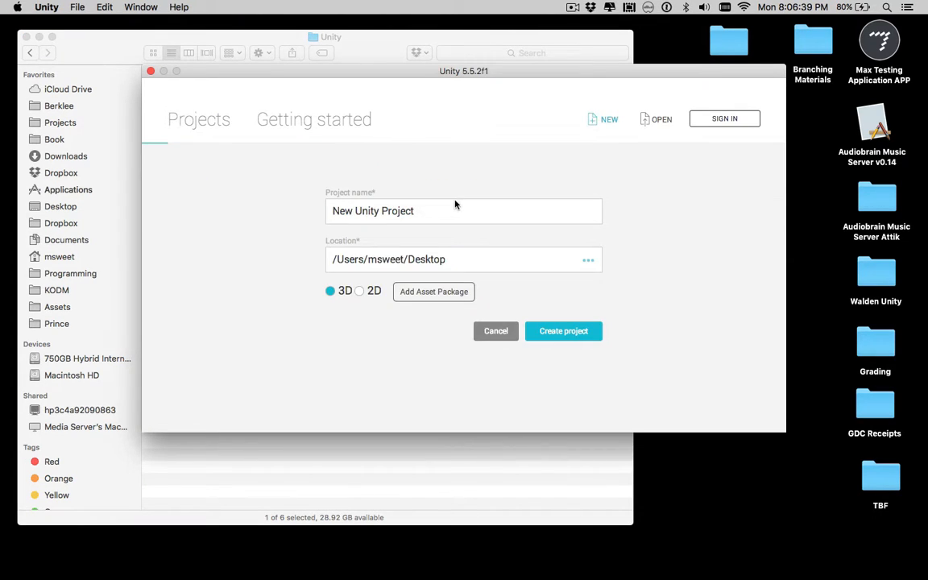
pyautogui.moveTo(420, 210); pyautogui.dragTo(326, 209)
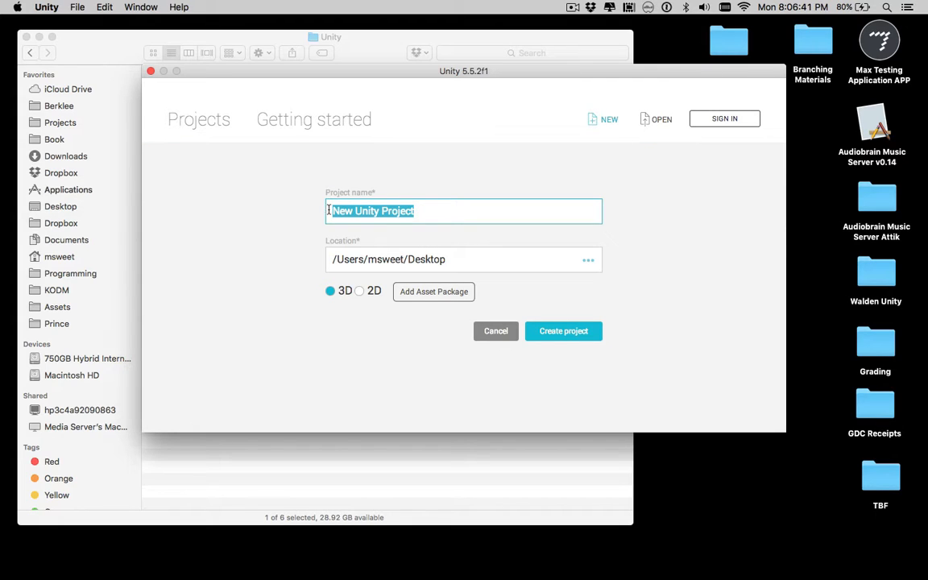
pyautogui.write('mswe')
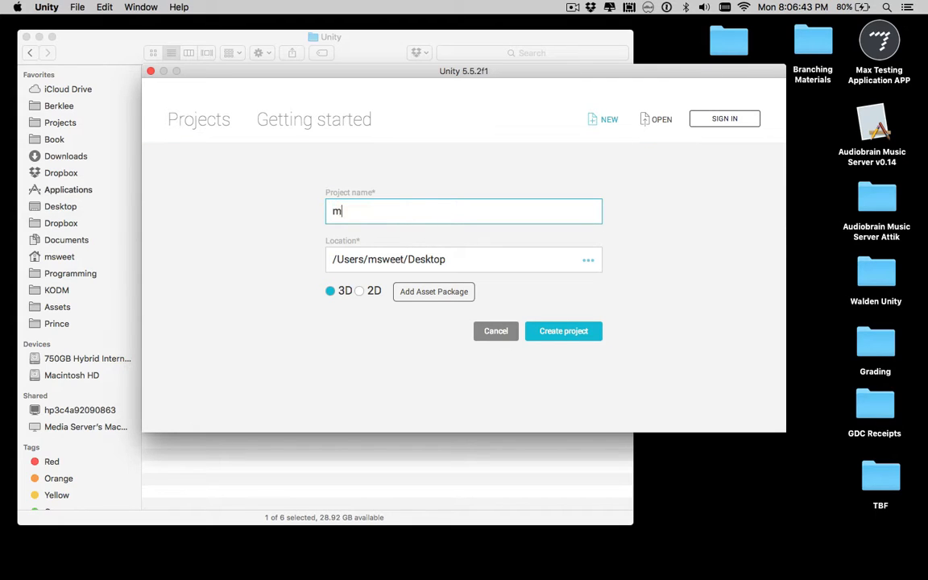
pyautogui.press('BackSpace')
pyautogui.press('BackSpace')
pyautogui.press('BackSpace')
pyautogui.write('ichael_sweet_wwise')
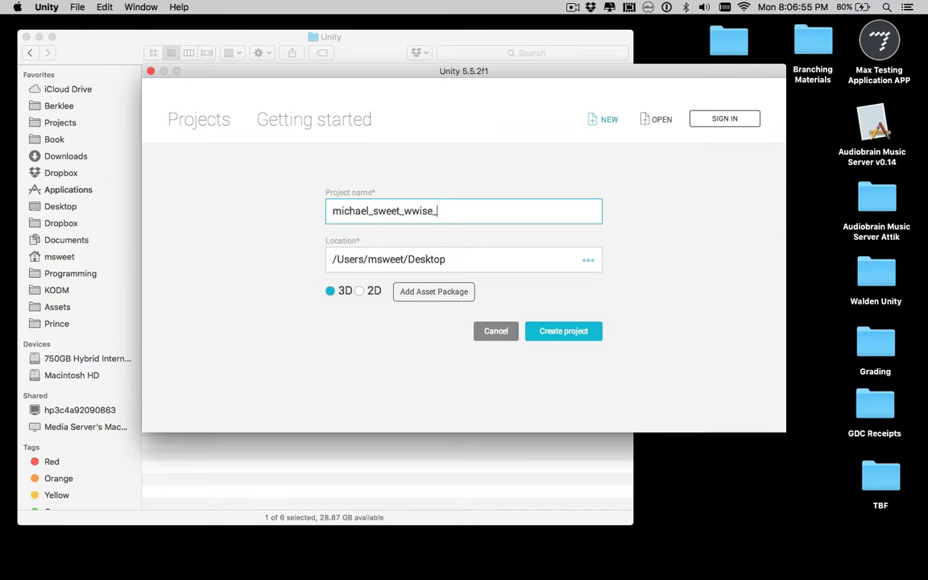
pyautogui.write('_unity')
pyautogui.click(549, 331)
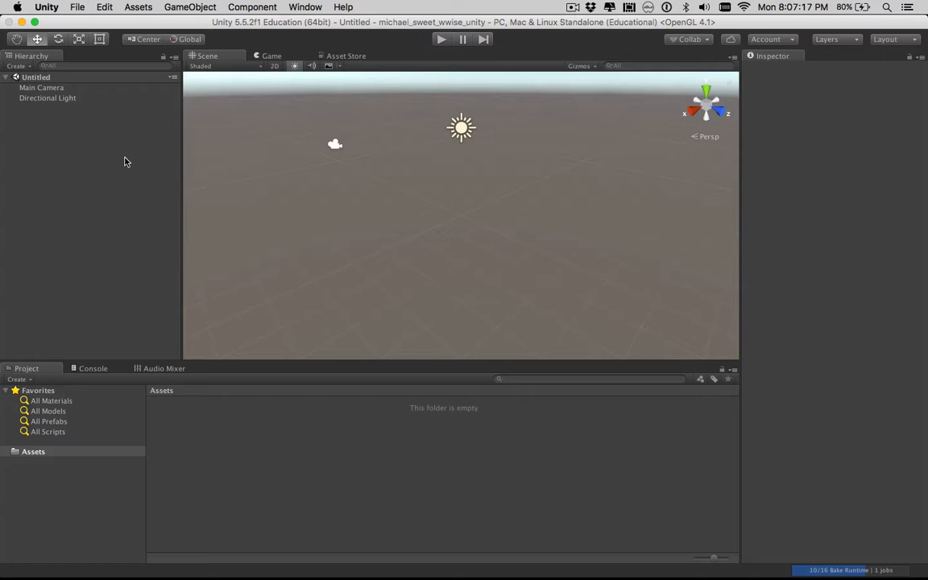
# Save the scene as level_1_scene in the project's Assets folder
pyautogui.press('super+s')
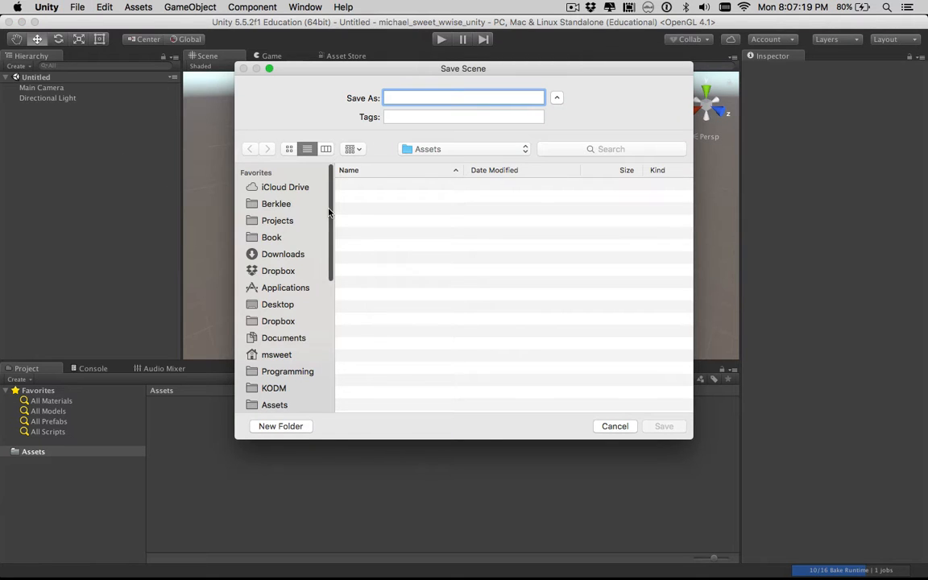
pyautogui.write('level_')
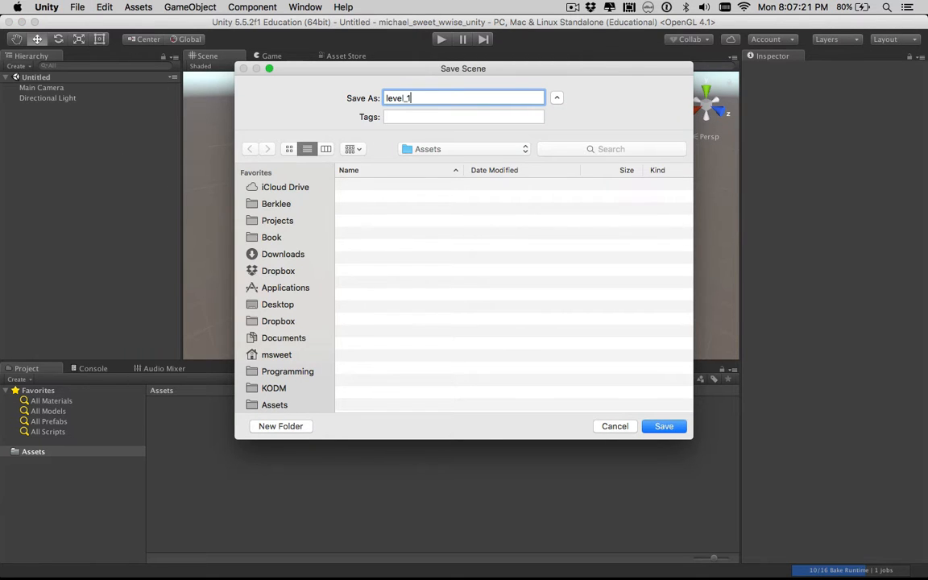
pyautogui.write('1_we')
pyautogui.write('cene')
pyautogui.press('Return')
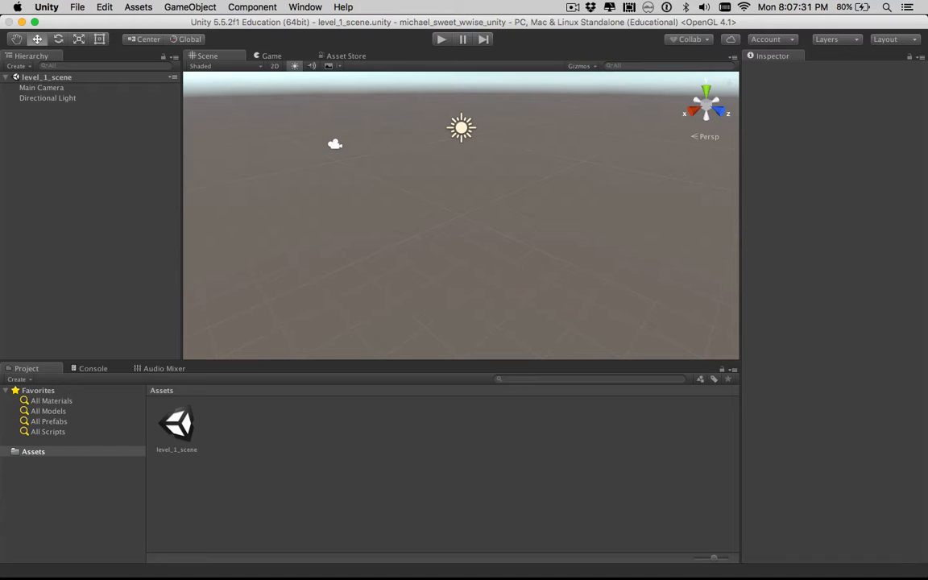
# Save the scene again, quit Unity and close the Finder window of the Unity folder
pyautogui.press('super+s')
pyautogui.press('super+q')
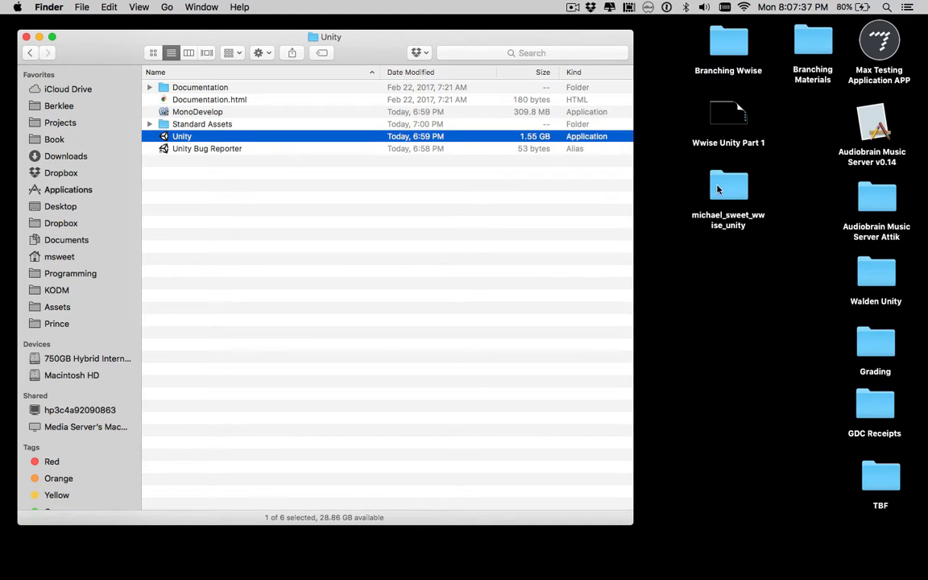
pyautogui.click(528, 290)
pyautogui.press('super+w')
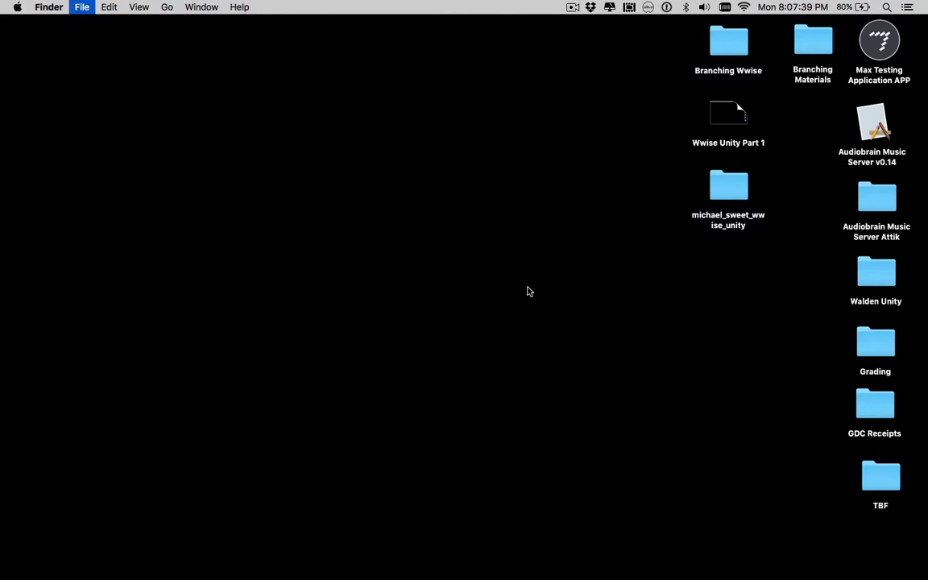
# Open Wwise Launcher from the Applications folder and start integrating Wwise into the newly created Unity project
pyautogui.press('super+shift+a')
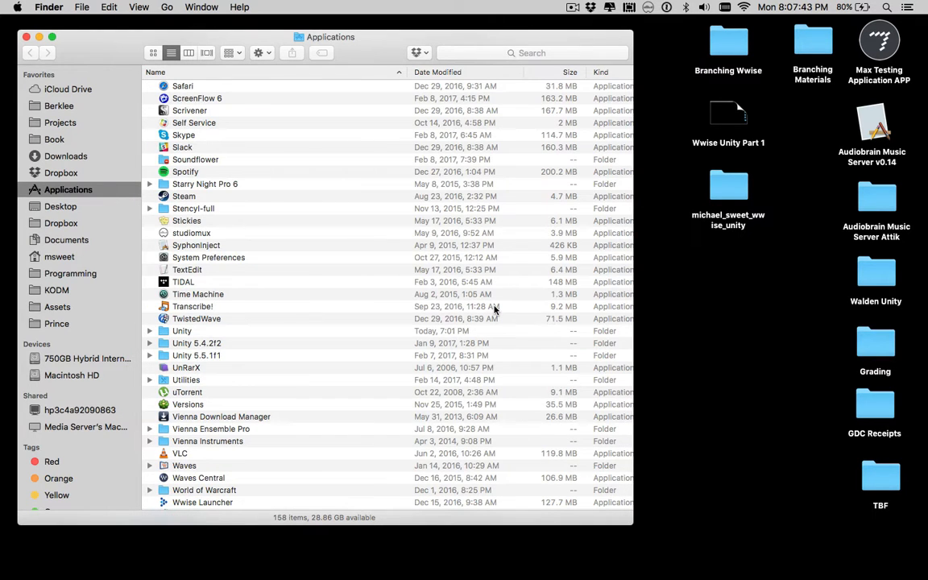
pyautogui.write('wwise')
pyautogui.press('super+o')
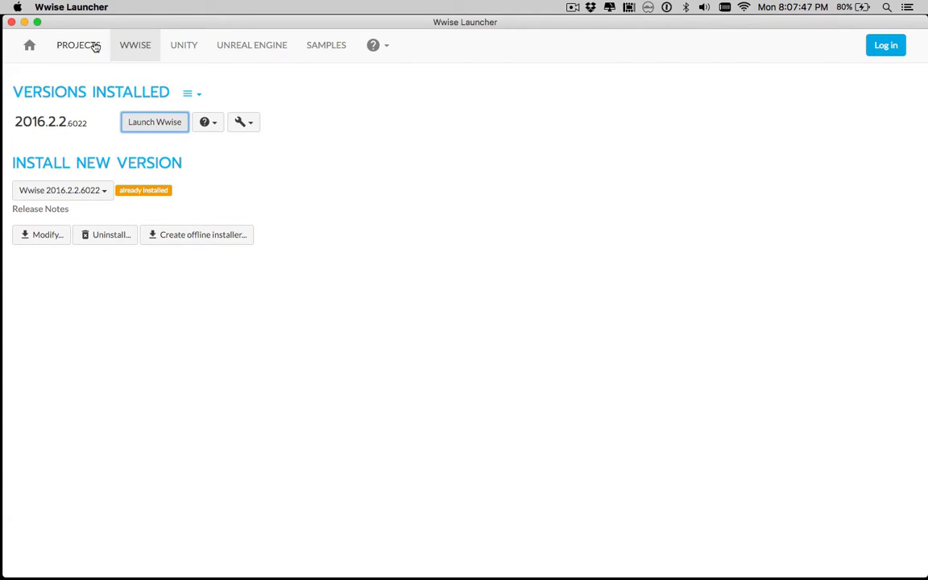
pyautogui.click(181, 47)
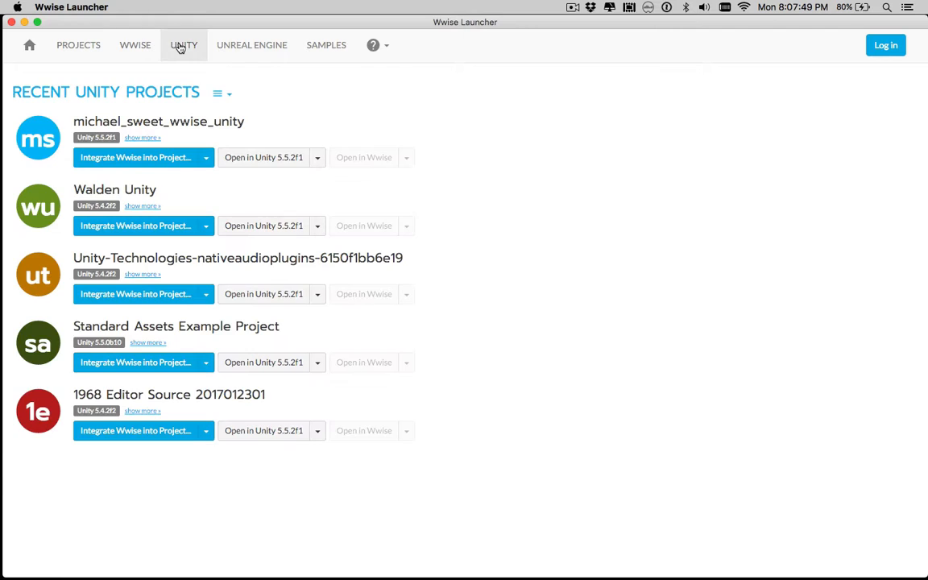
pyautogui.click(178, 158)
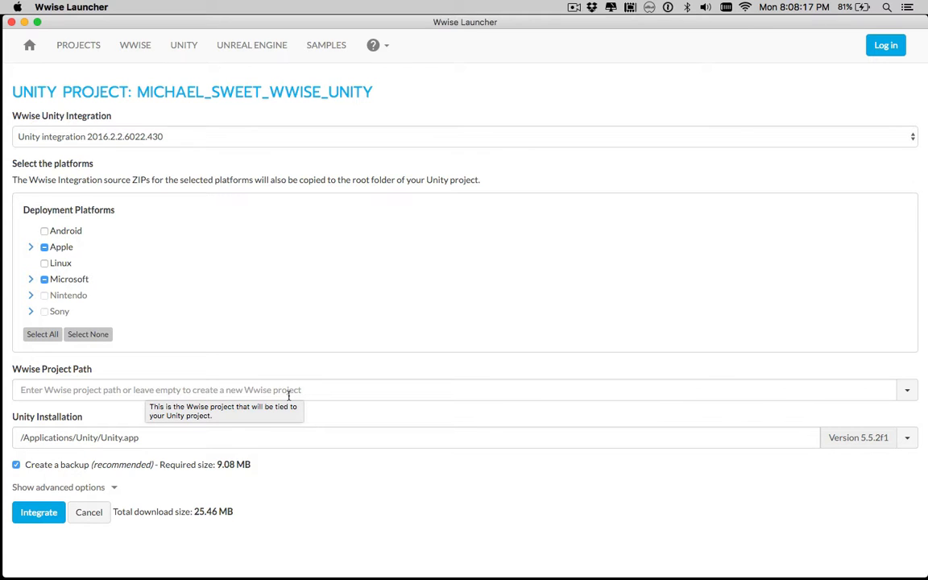
# Switch to Finder, move the Branching Wwise folder into the new Unity project folder, and return to Wwise Launcher
pyautogui.press('super+q')
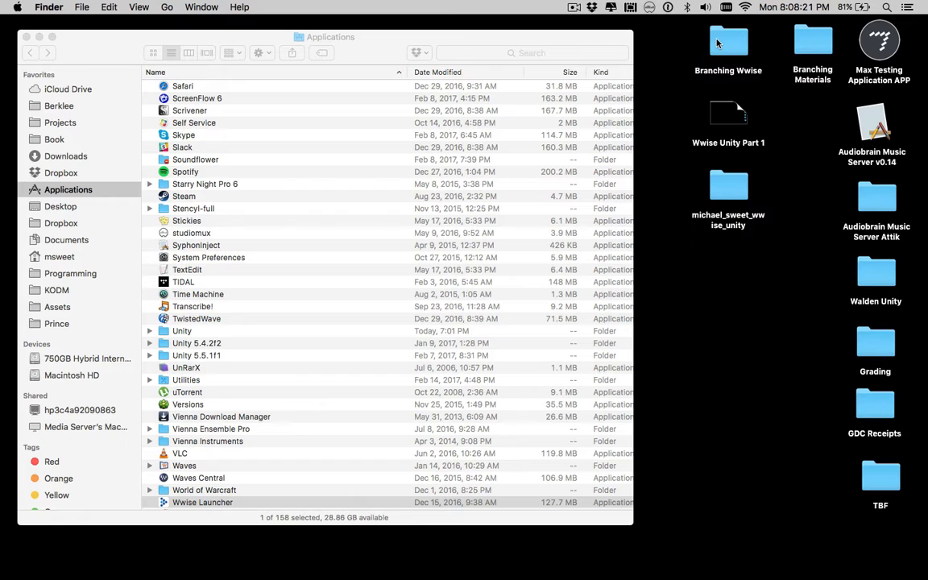
pyautogui.moveTo(718, 43); pyautogui.dragTo(719, 188)
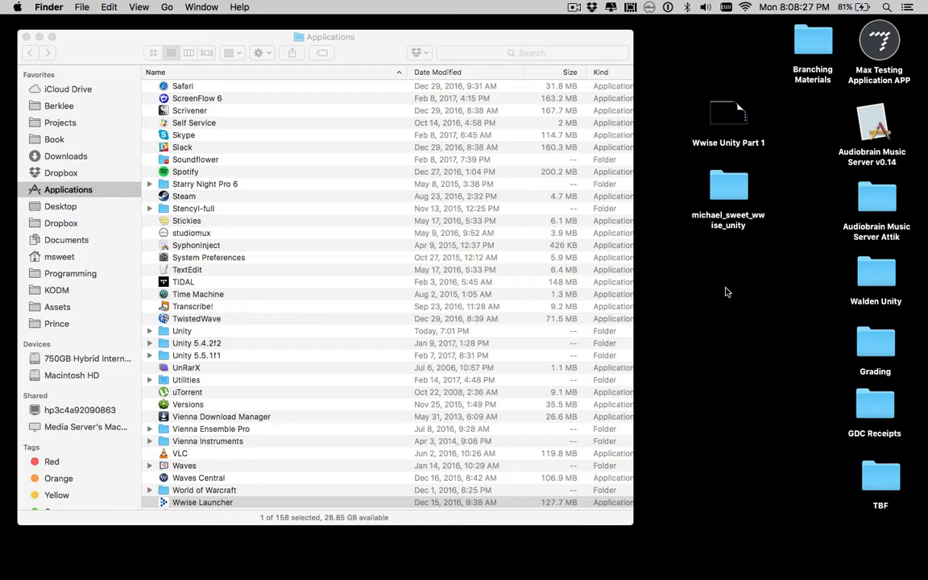
pyautogui.press('super+Tab')
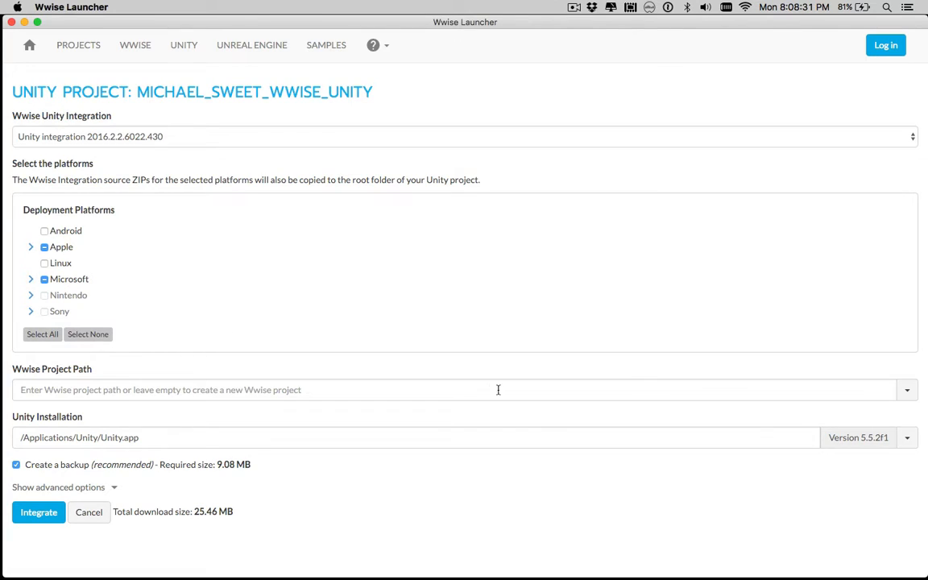
# Set the Wwise project path to Branching Wwise.wproj in the Unity project's Branching Wwise folder and run the integration
pyautogui.click(906, 390)
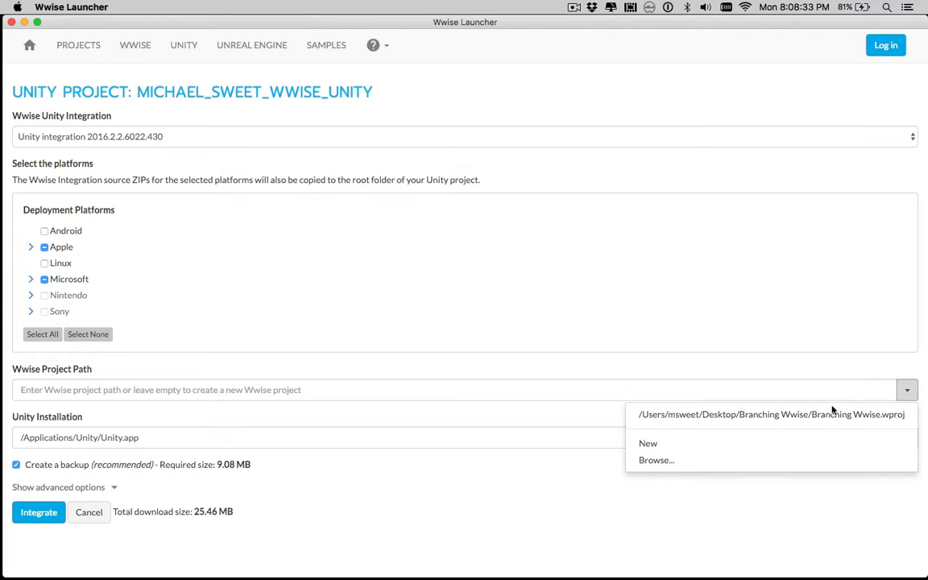
pyautogui.click(654, 461)
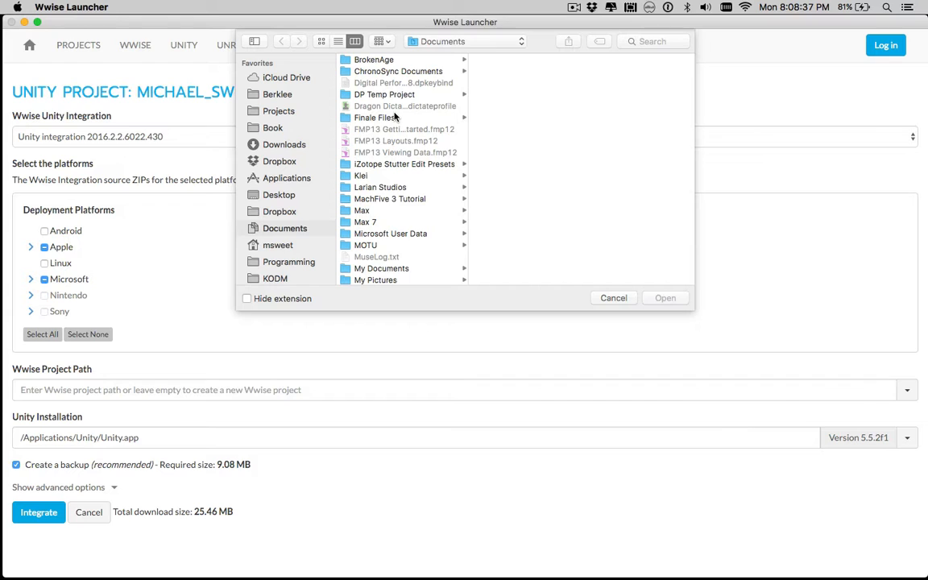
pyautogui.press('super+shift+d')
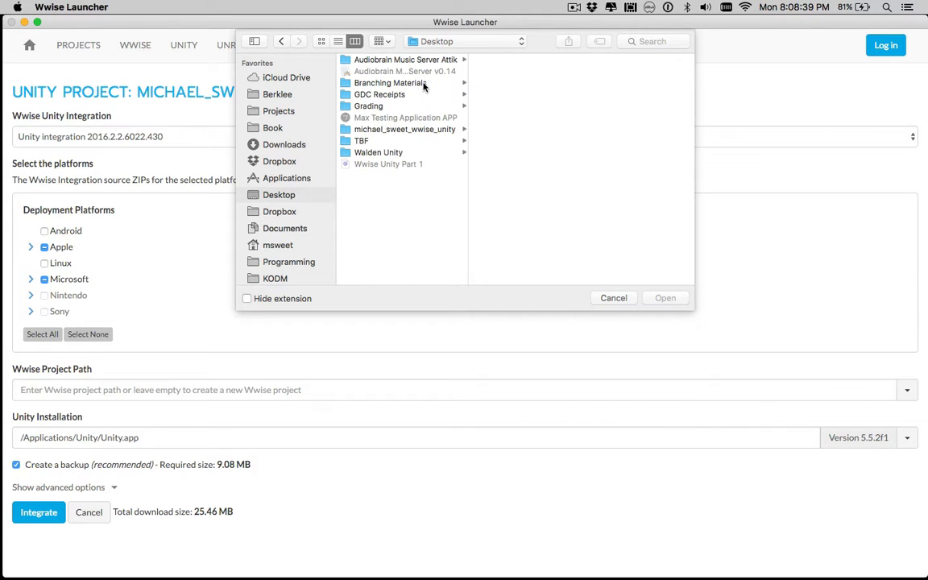
pyautogui.click(413, 129)
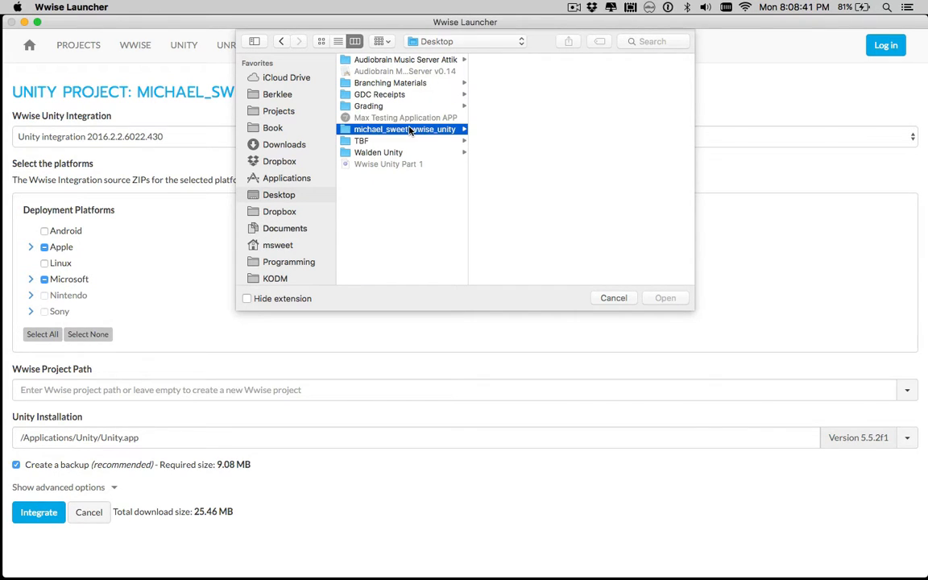
pyautogui.click(519, 72)
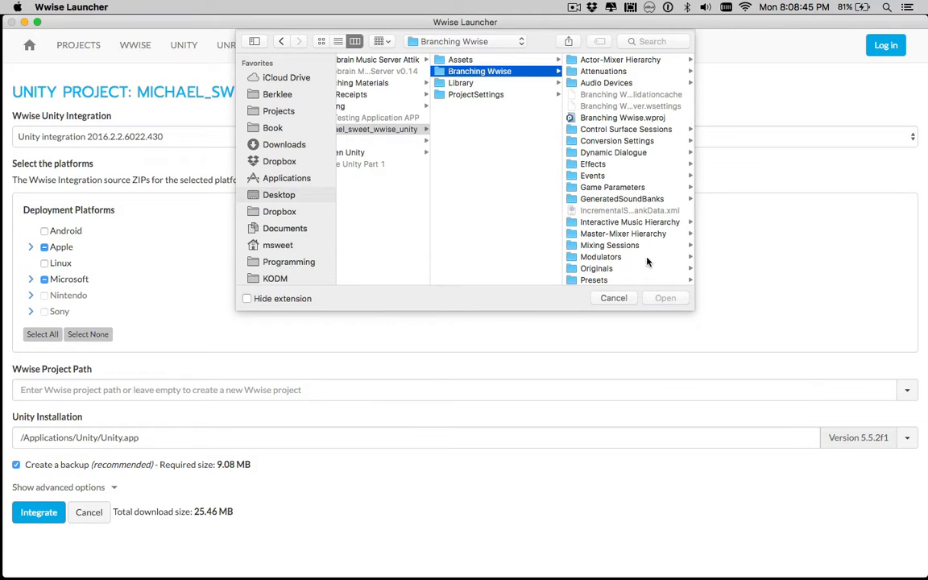
pyautogui.click(624, 118)
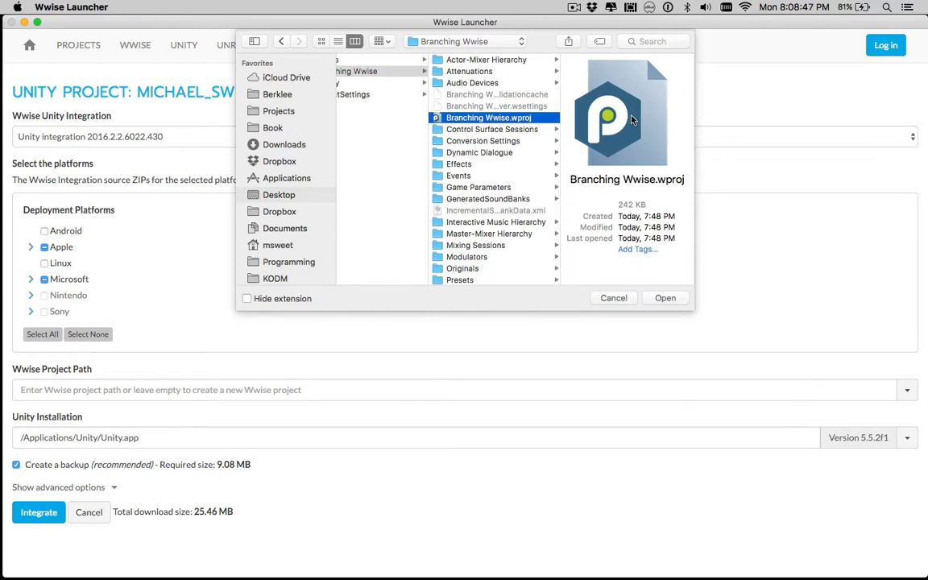
pyautogui.click(664, 297)
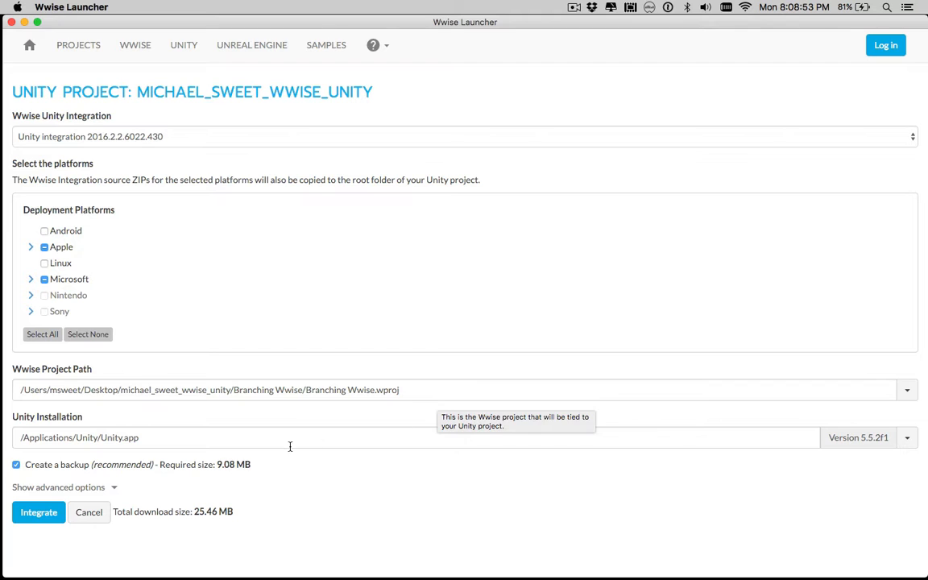
pyautogui.click(40, 513)
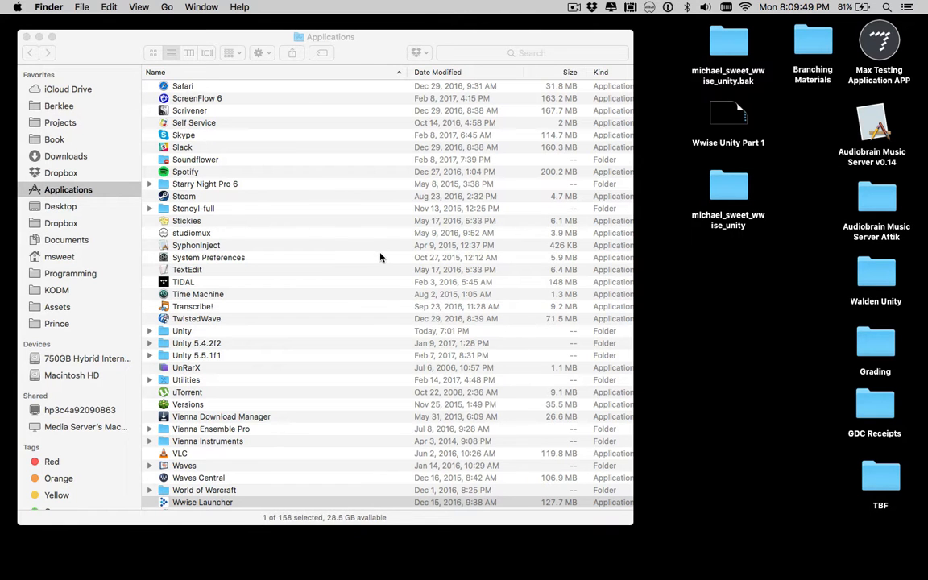
# Relaunch Unity from the Applications folder, open the Wwise-integrated project and select the WwiseGlobal object
pyautogui.press('super+w')
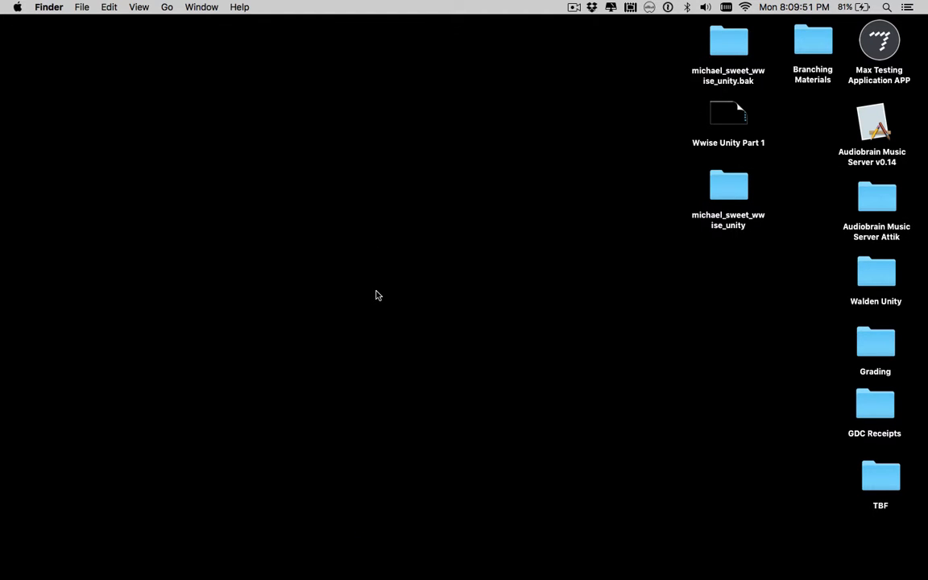
pyautogui.press('super+shift+a')
pyautogui.click(375, 294)
pyautogui.press('super+o')
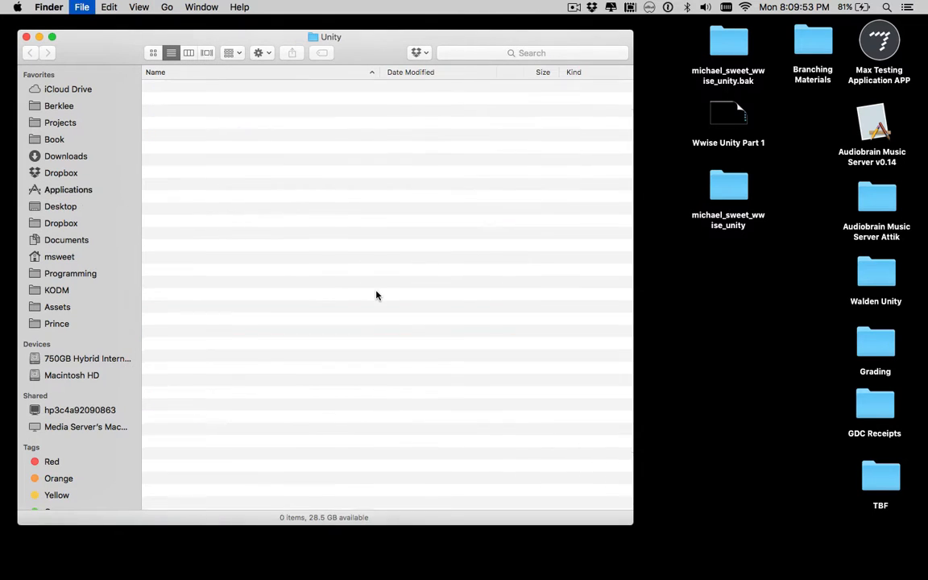
pyautogui.press('u')
pyautogui.press('super+o')
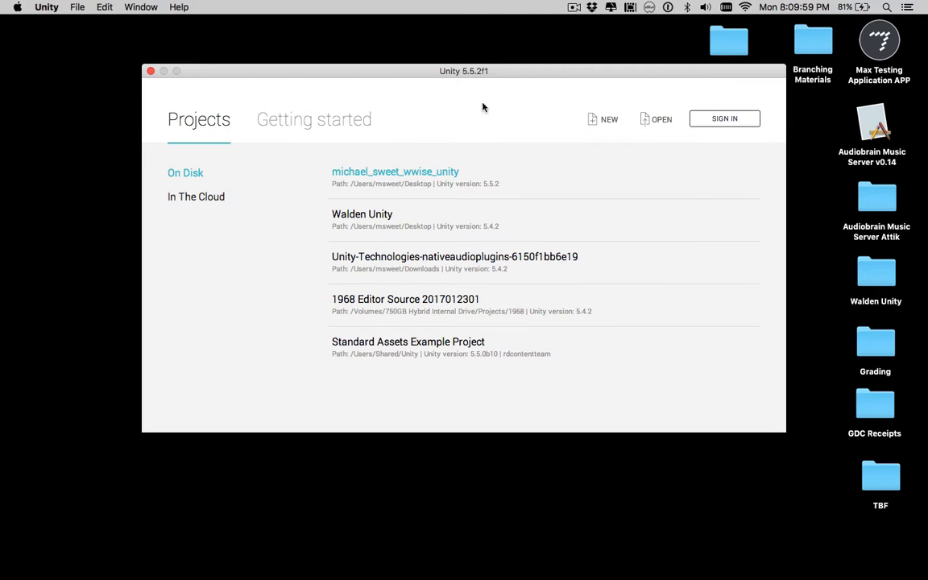
pyautogui.click(352, 172)
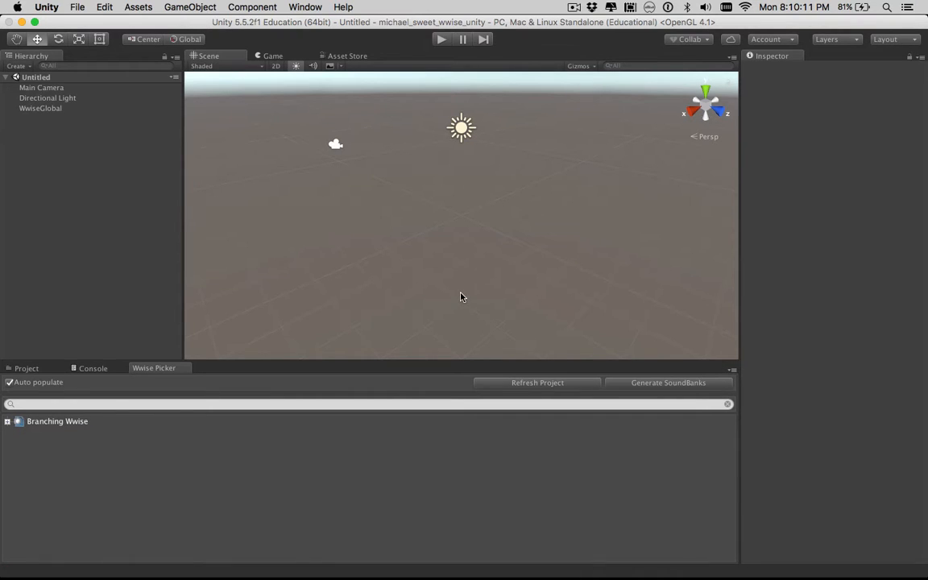
pyautogui.click(50, 110)
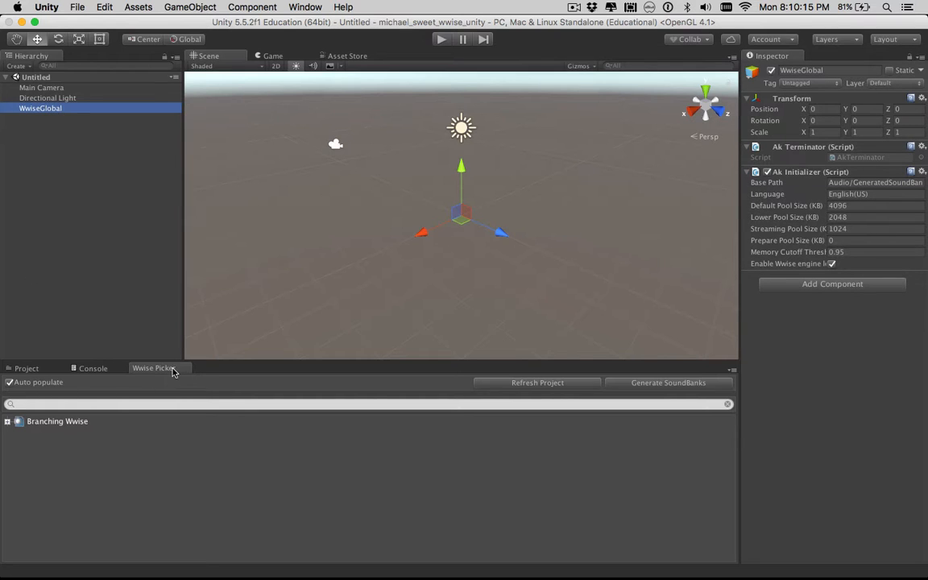
# Open level_1_scene from the project assets and select its WwiseGlobal object
pyautogui.click(23, 372)
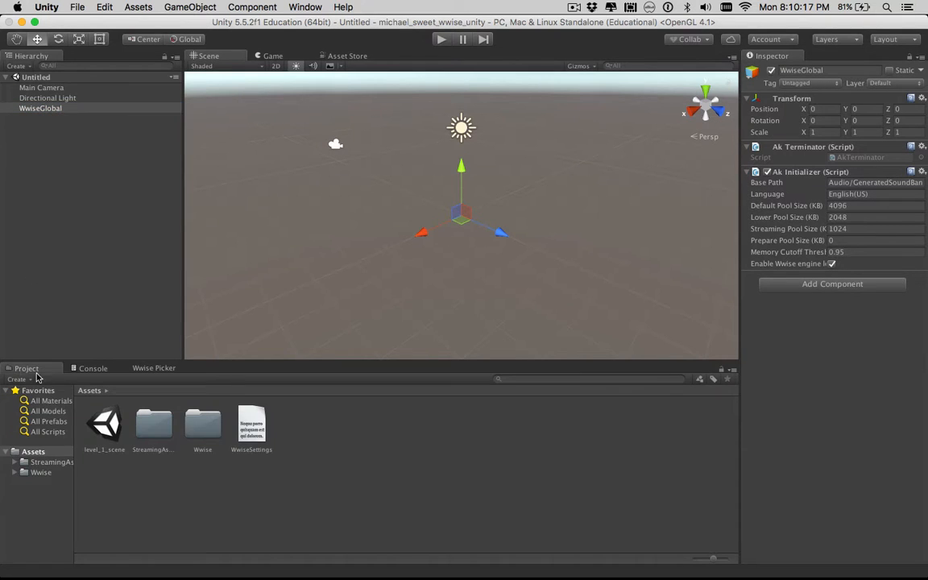
pyautogui.doubleClick(111, 429)
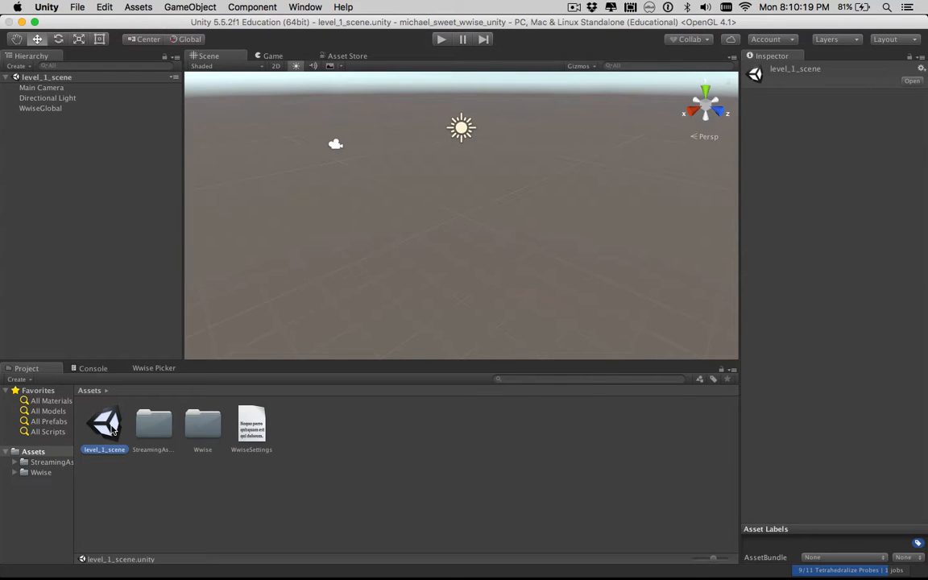
pyautogui.click(48, 109)
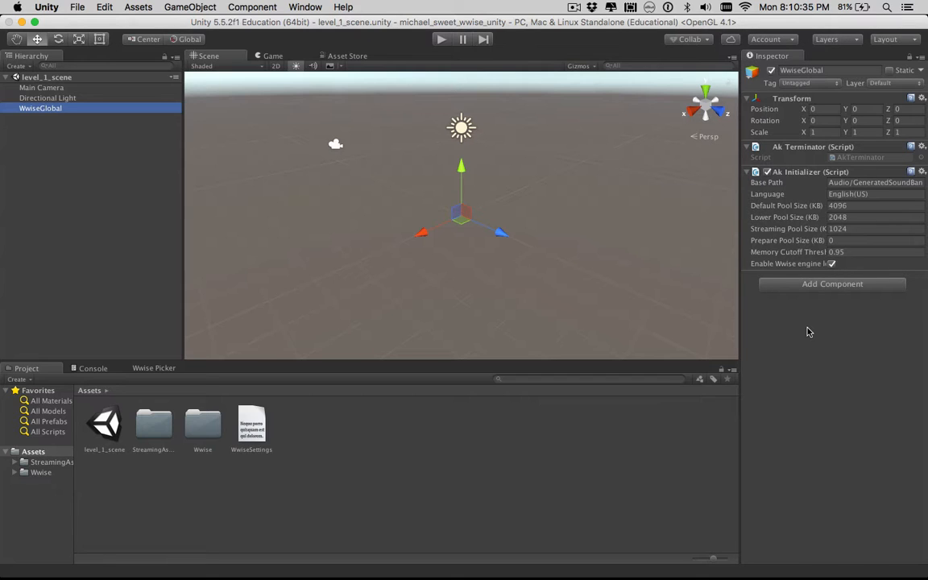
# Add the Start_Music_Switch_Explore event from the Branching Wwise project's Default Work Unit to WwiseGlobal as an Ak Ambient component
pyautogui.click(152, 369)
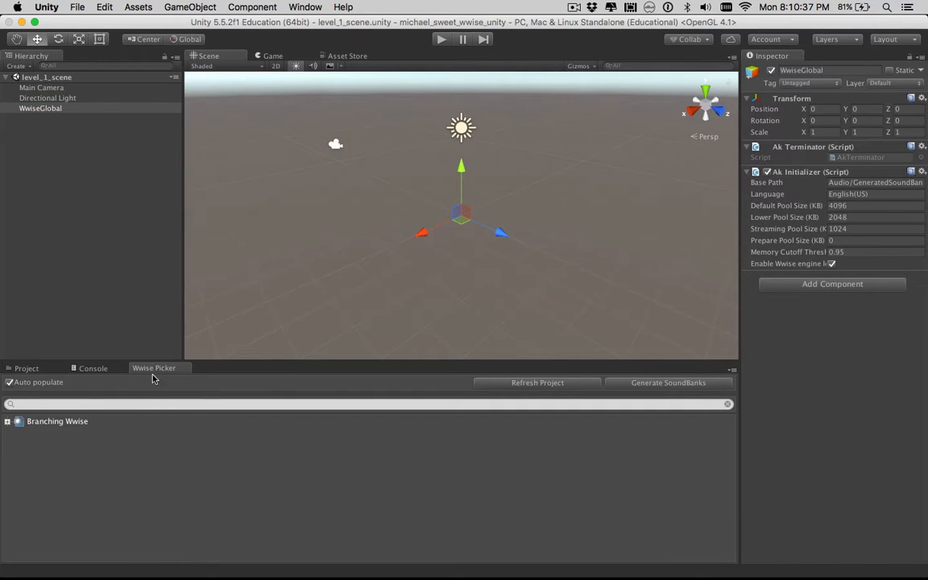
pyautogui.click(8, 425)
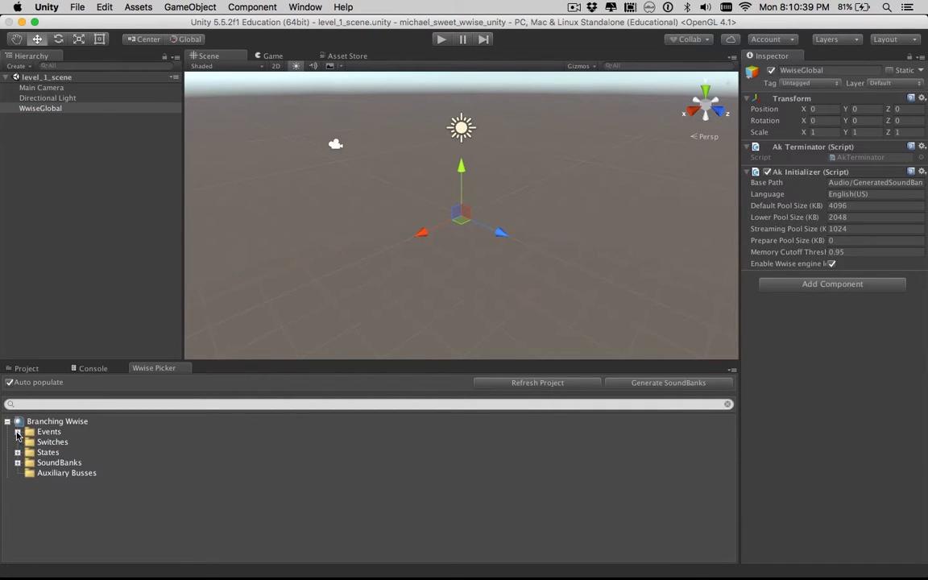
pyautogui.click(17, 432)
pyautogui.click(29, 442)
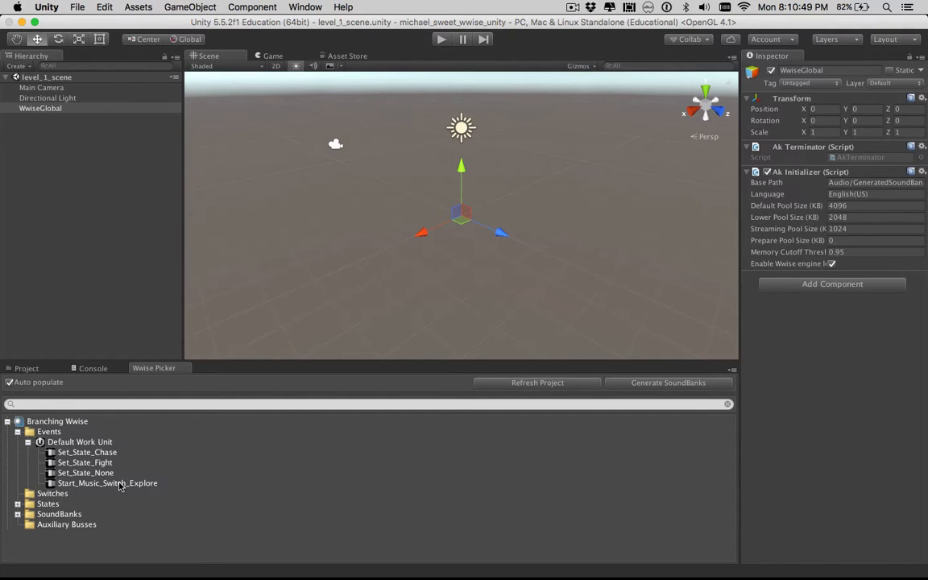
pyautogui.moveTo(119, 486); pyautogui.dragTo(803, 425)
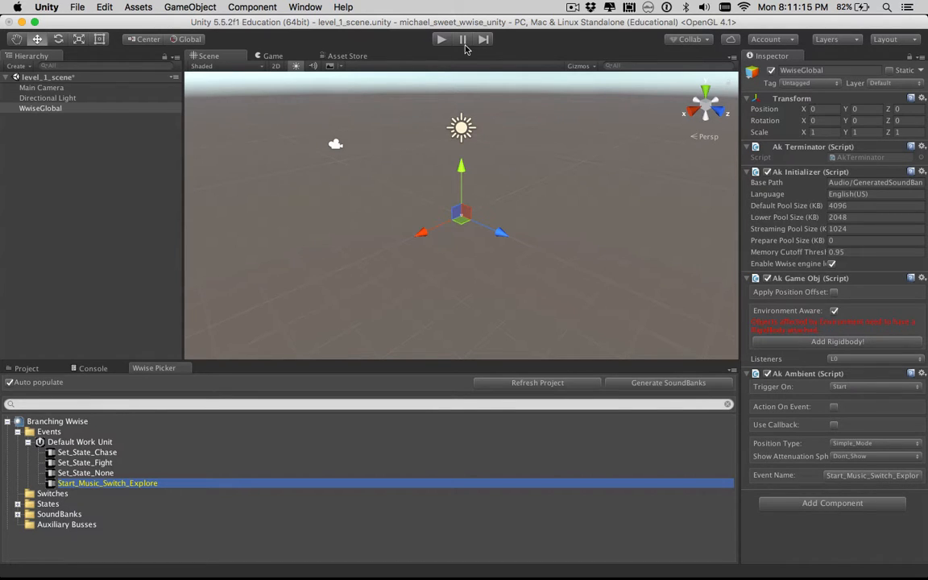
# Play the scene to test the music event on WwiseGlobal and stop playback
pyautogui.click(441, 40)
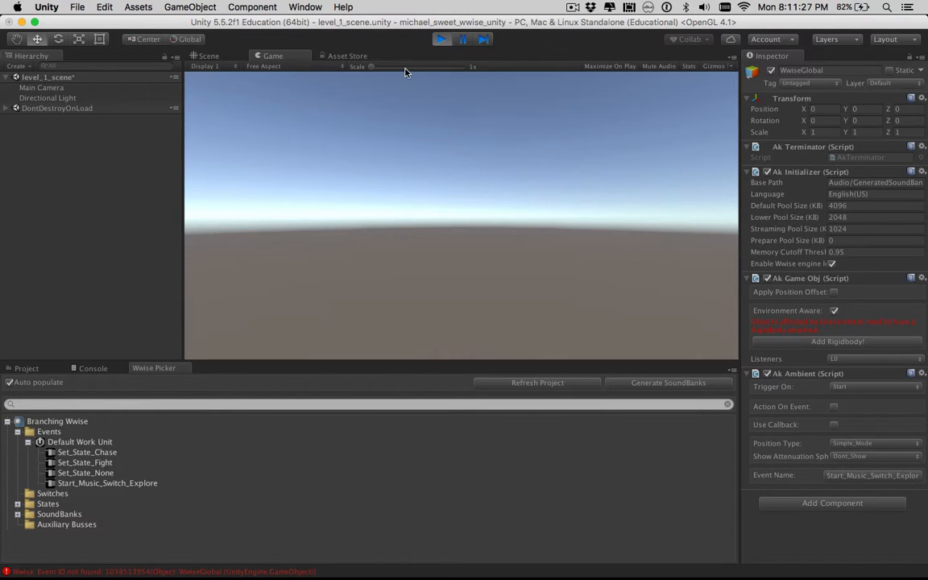
pyautogui.click(437, 41)
pyautogui.click(572, 7)
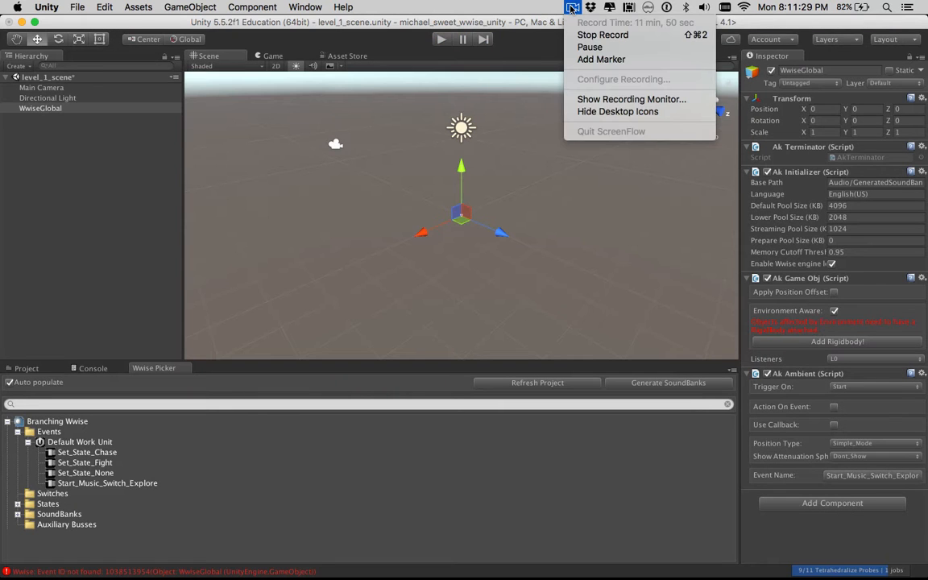
pyautogui.click(589, 46)
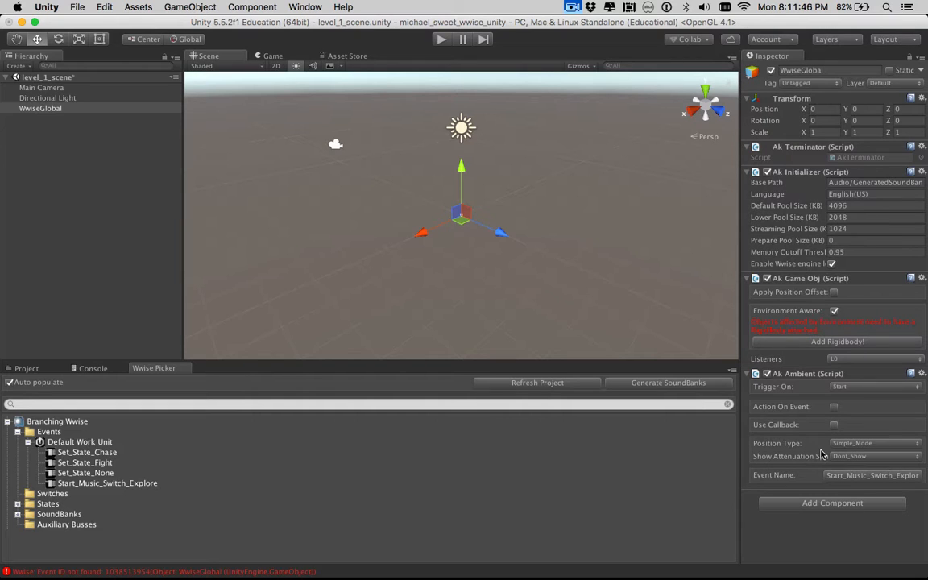
# Add Level_1_Soundbank from the Wwise SoundBanks to WwiseGlobal as an Ak Bank component and test the scene in play mode
pyautogui.click(17, 516)
pyautogui.click(28, 525)
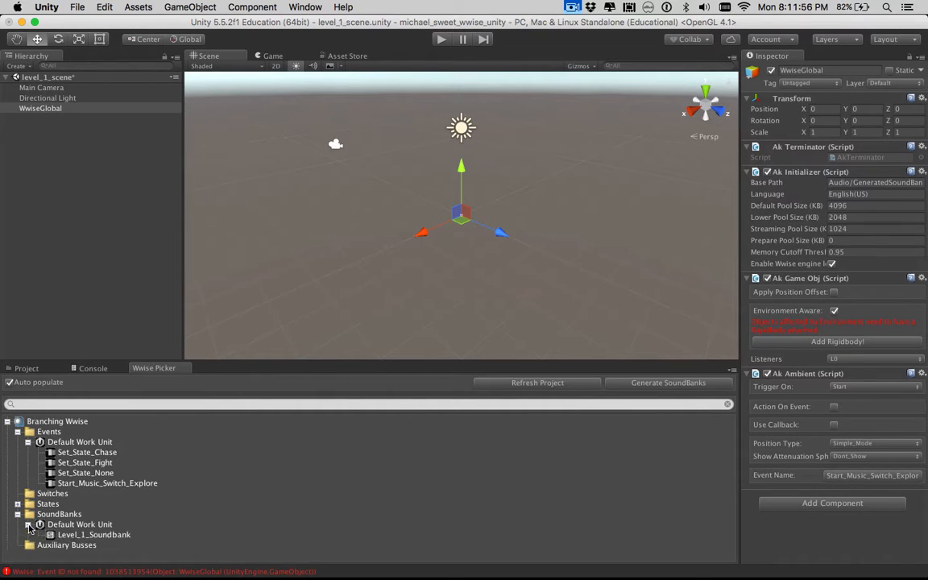
pyautogui.moveTo(72, 534); pyautogui.dragTo(814, 546)
pyautogui.scroll(-3, 829, 531)
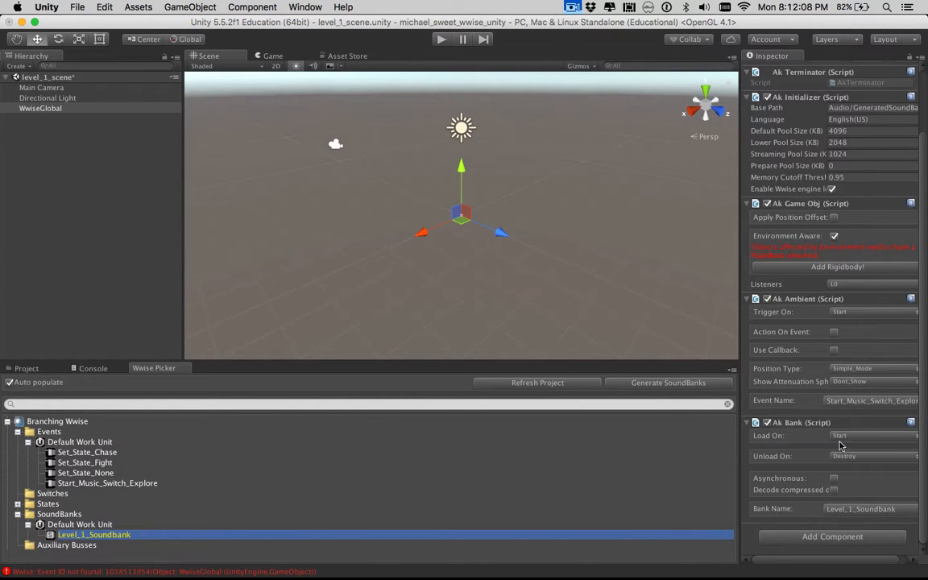
pyautogui.click(440, 40)
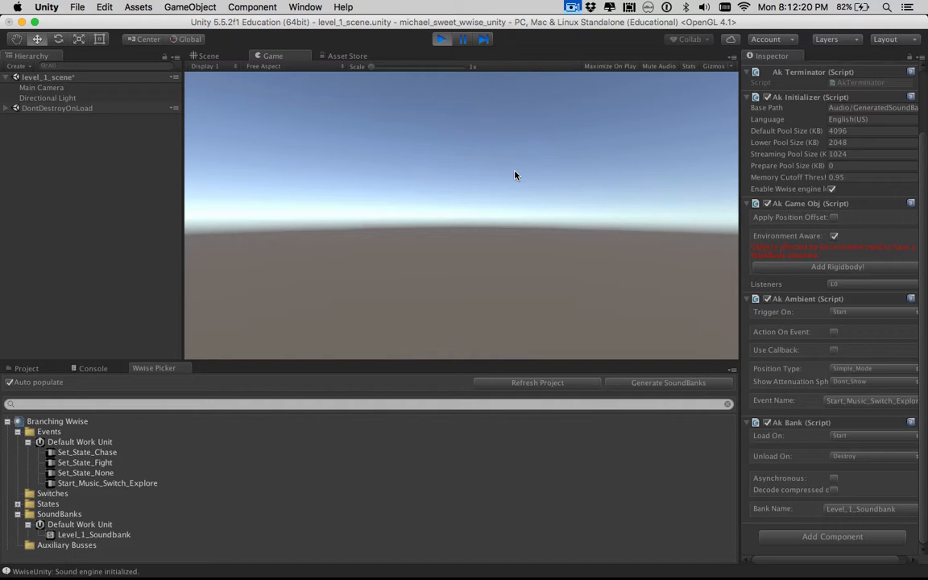
pyautogui.press('super+p')
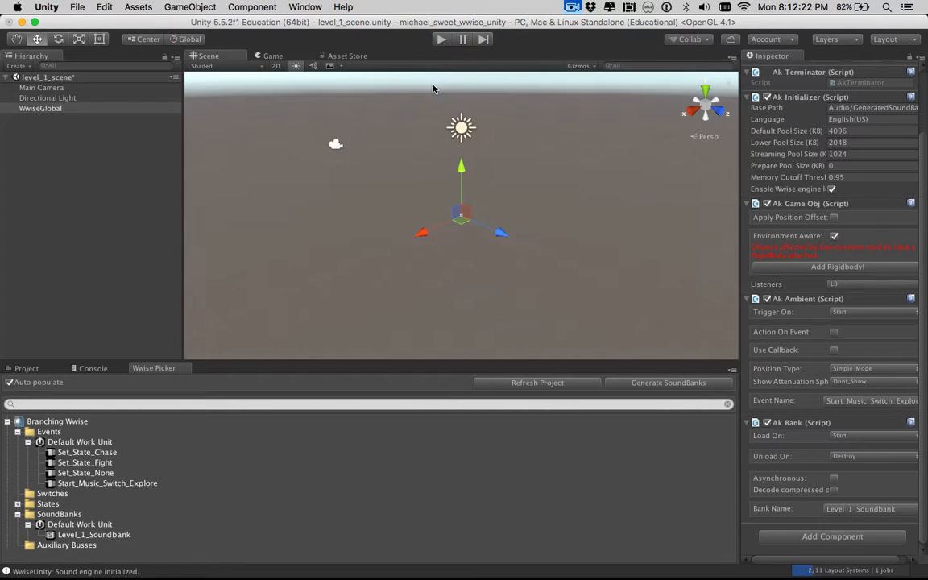
# Create a 3D plane in the scene and raise it slightly to about Y 0.08
pyautogui.click(254, 5)
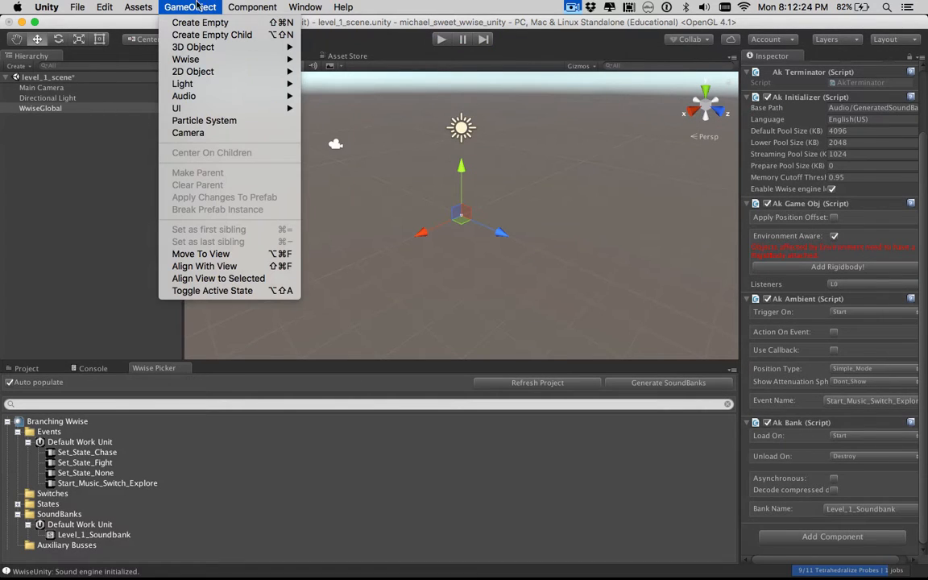
pyautogui.moveTo(202, 46)
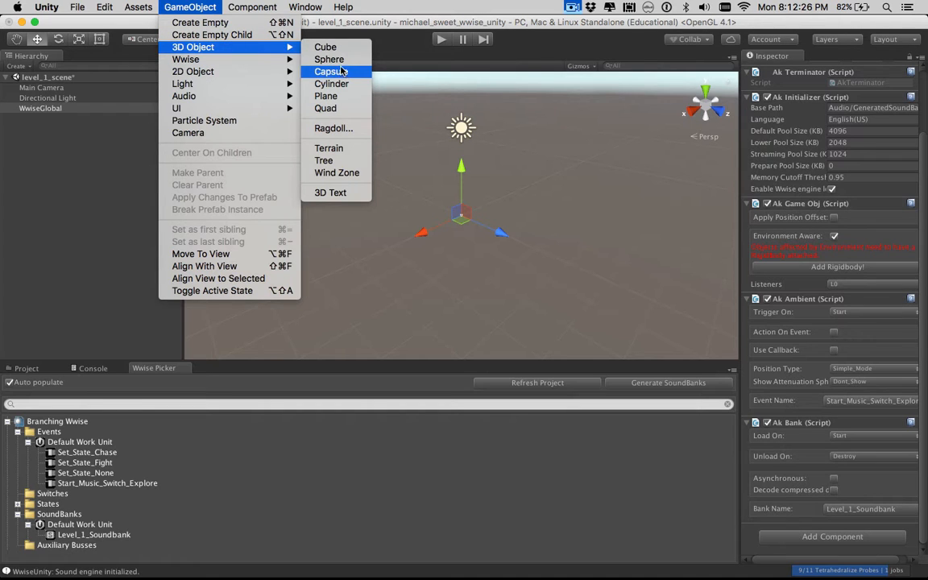
pyautogui.click(346, 96)
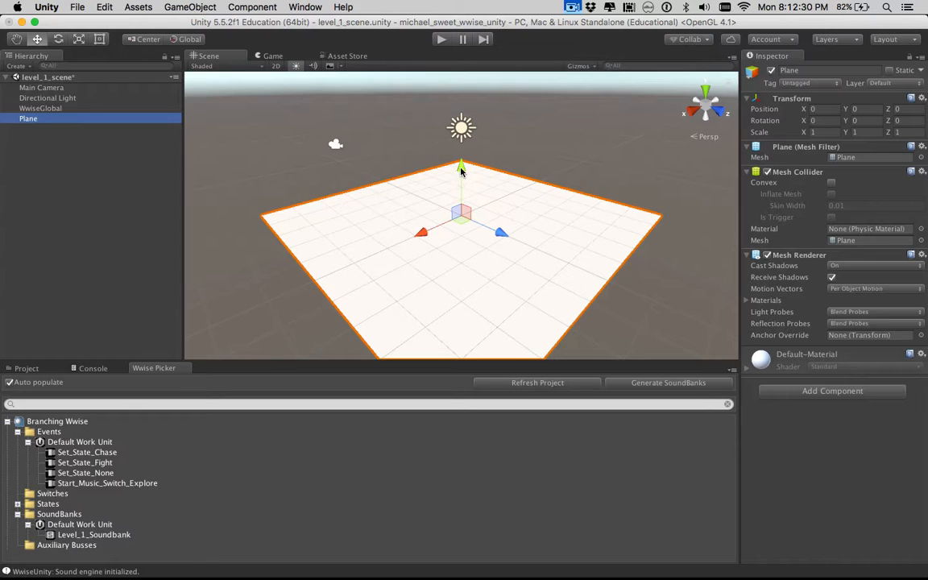
pyautogui.moveTo(460, 167)
pyautogui.mouseDown()
pyautogui.moveTo(462, 155)
pyautogui.moveTo(461, 163)
pyautogui.mouseUp()
# Create a 3D cube and move it above the plane to about X -2.1, Y 1.15
pyautogui.click(243, 6)
pyautogui.moveTo(184, 7)
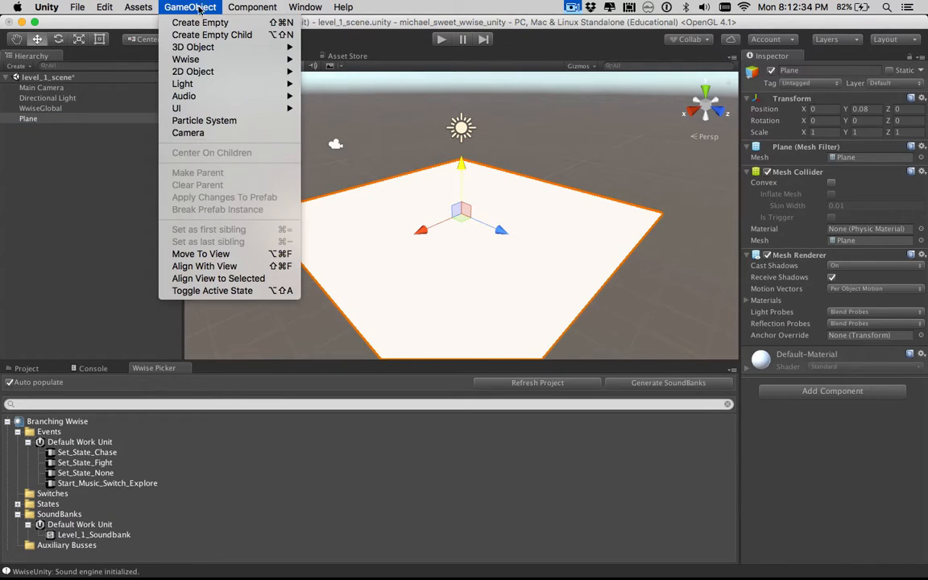
pyautogui.moveTo(216, 53)
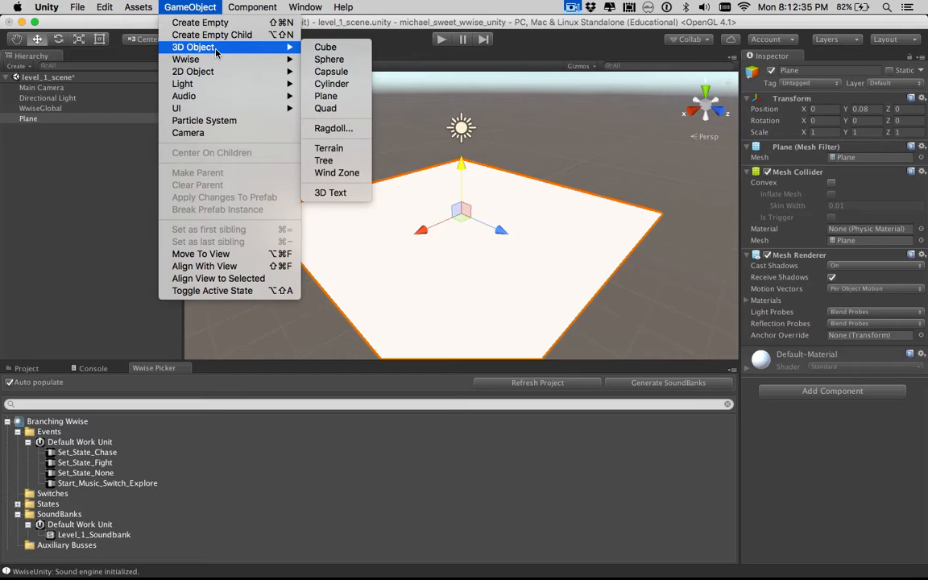
pyautogui.click(325, 47)
pyautogui.moveTo(461, 163); pyautogui.dragTo(461, 121)
pyautogui.moveTo(419, 195); pyautogui.dragTo(465, 183)
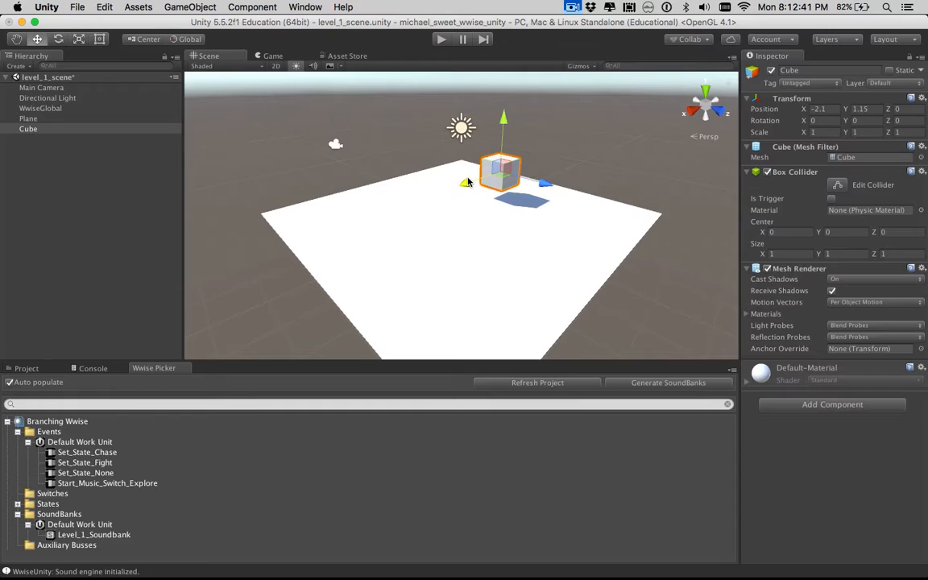
# Scale the cube to 4 in Y and 3 in Z, and reposition it to about Y 2.41, Z 1.23
pyautogui.click(822, 133)
pyautogui.press('Tab')
pyautogui.write('4')
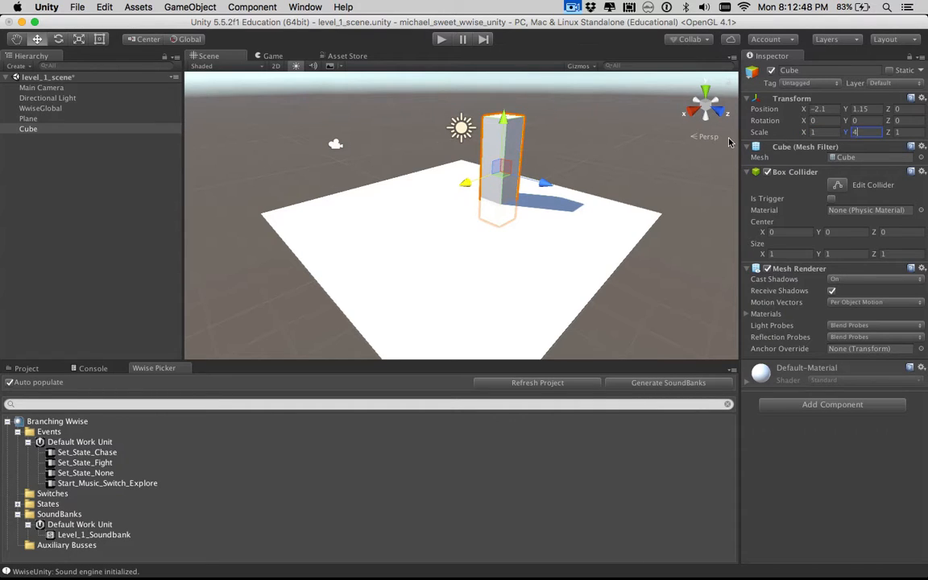
pyautogui.moveTo(507, 122); pyautogui.dragTo(502, 90)
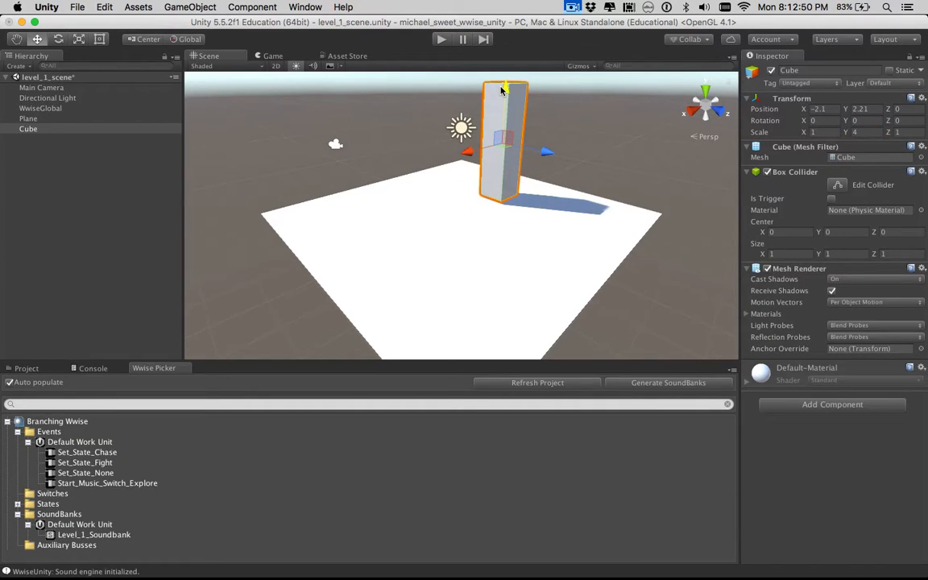
pyautogui.click(903, 131)
pyautogui.write('3')
pyautogui.moveTo(543, 158); pyautogui.dragTo(580, 150)
pyautogui.moveTo(536, 97); pyautogui.dragTo(534, 93)
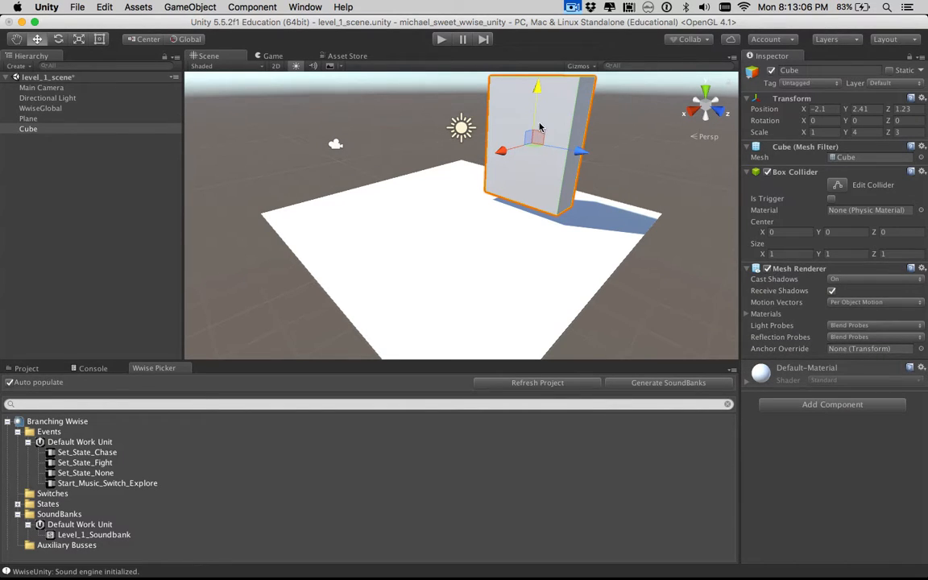
# Make the cube's Box Collider a trigger and add the Set_State_Chase event to the cube
pyautogui.click(830, 199)
pyautogui.moveTo(101, 456); pyautogui.dragTo(771, 473)
pyautogui.scroll(-3, 793, 405)
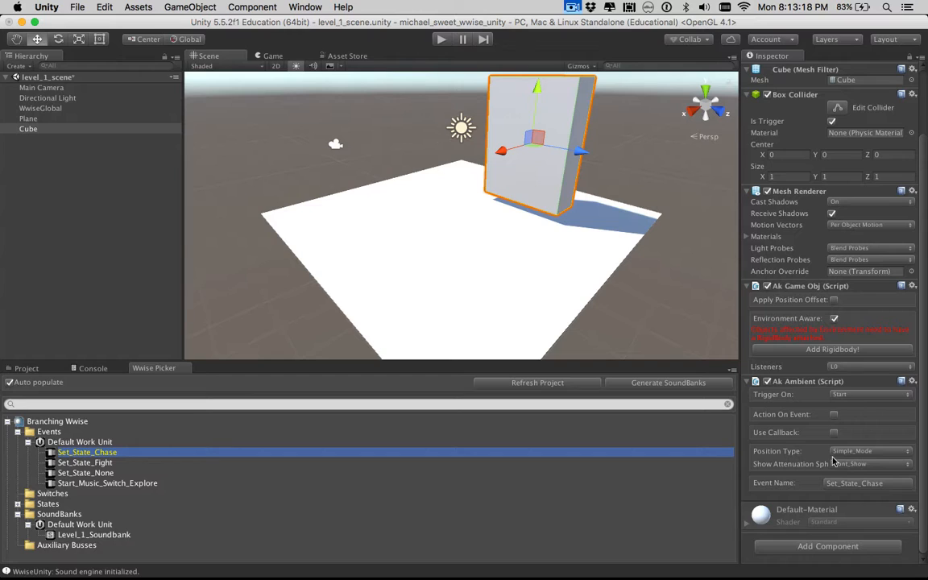
# Set the cube's Ak Ambient component to trigger only on AkTriggerEnter and save the scene
pyautogui.click(854, 396)
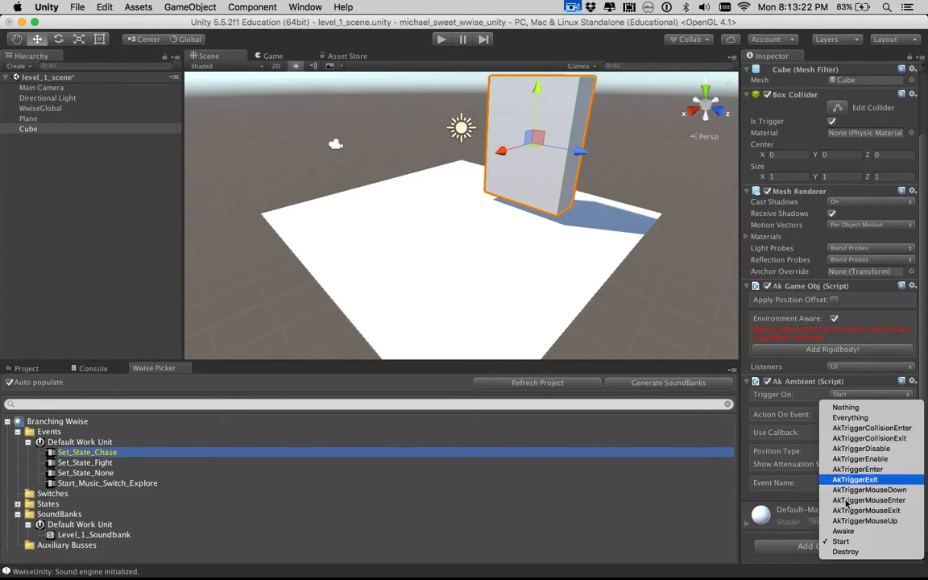
pyautogui.click(846, 409)
pyautogui.click(844, 397)
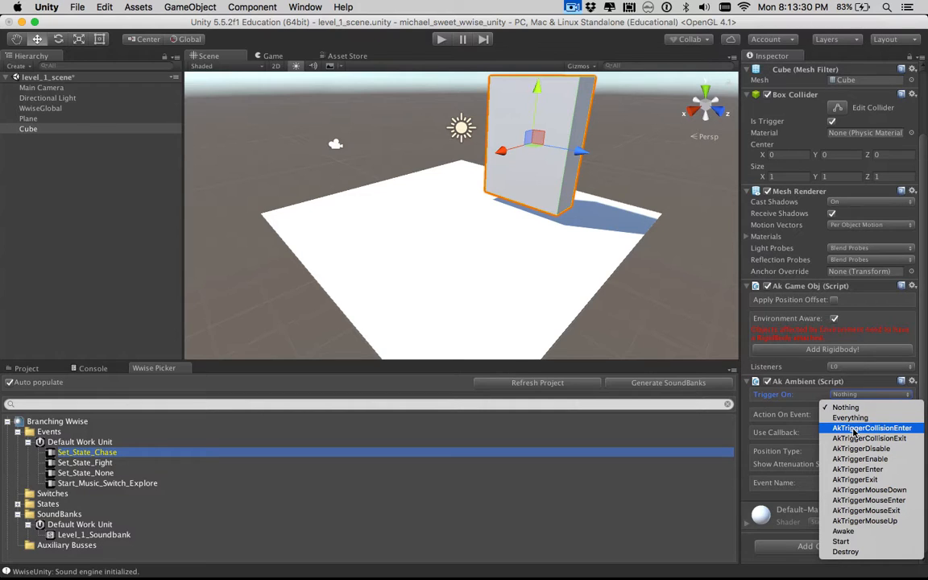
pyautogui.click(848, 473)
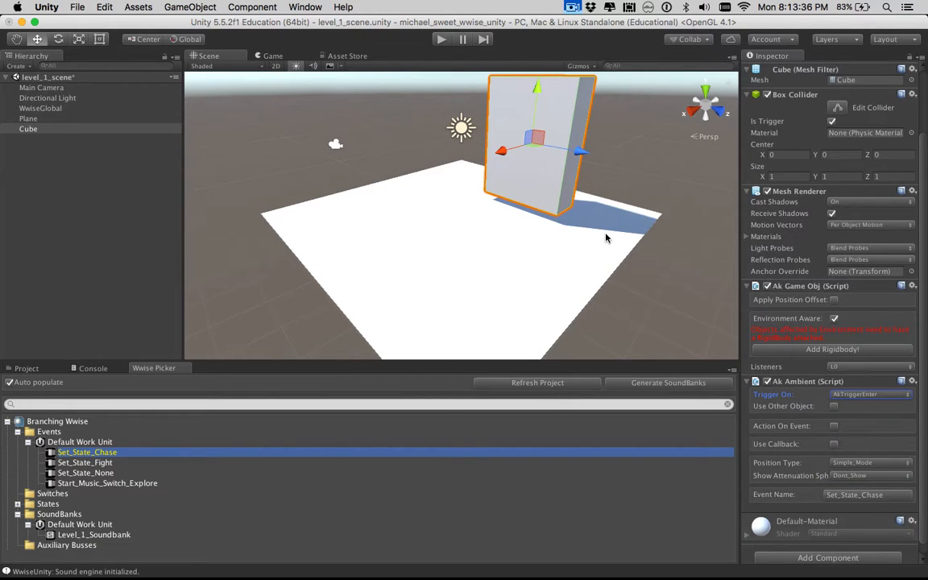
pyautogui.press('super+s')
# Import all items of the Characters standard asset package into the project
pyautogui.click(125, 218)
pyautogui.click(138, 7)
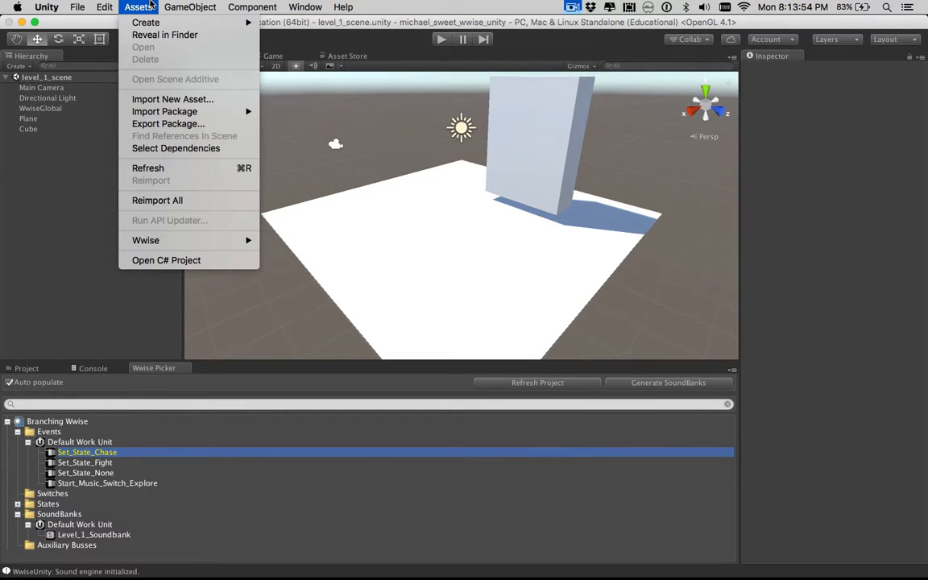
pyautogui.moveTo(193, 111)
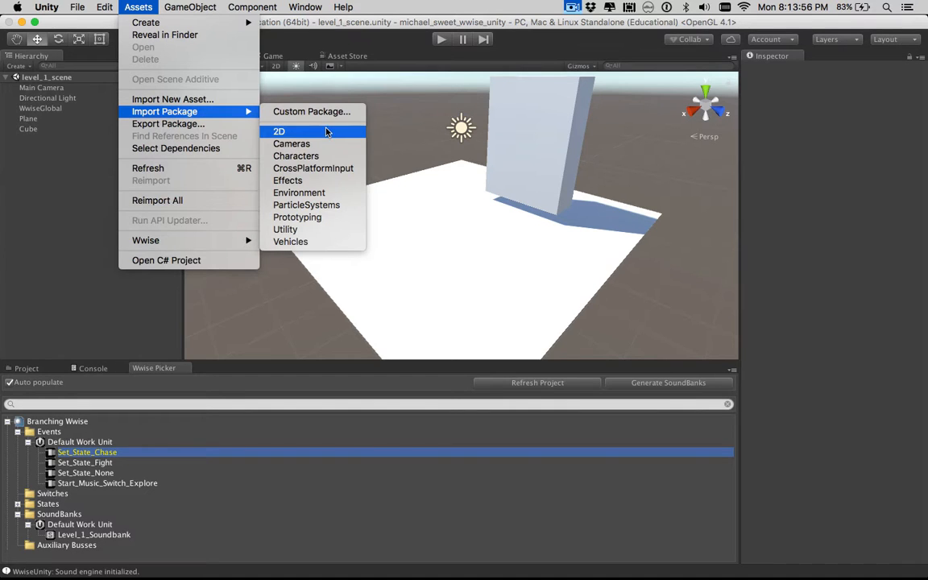
pyautogui.click(303, 155)
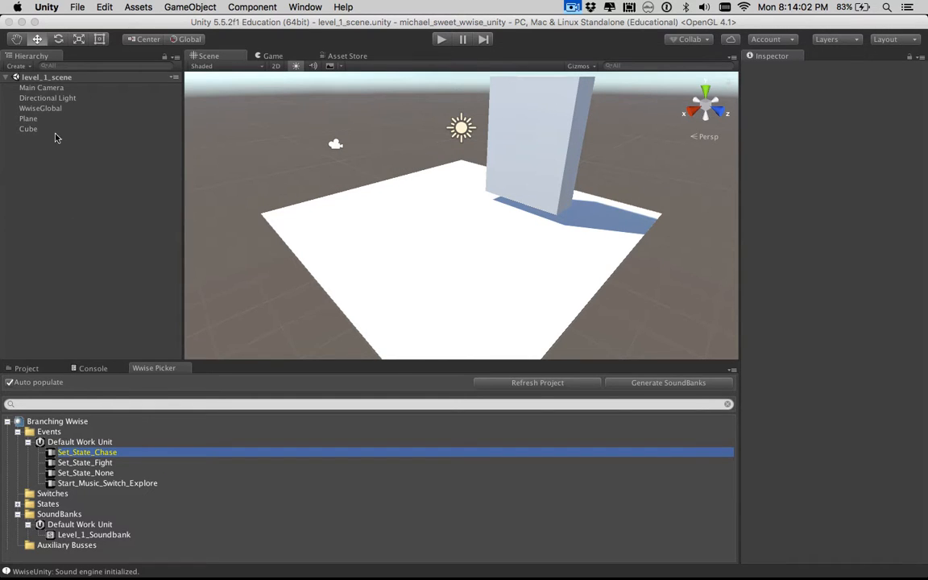
pyautogui.scroll(-10, 207, 177)
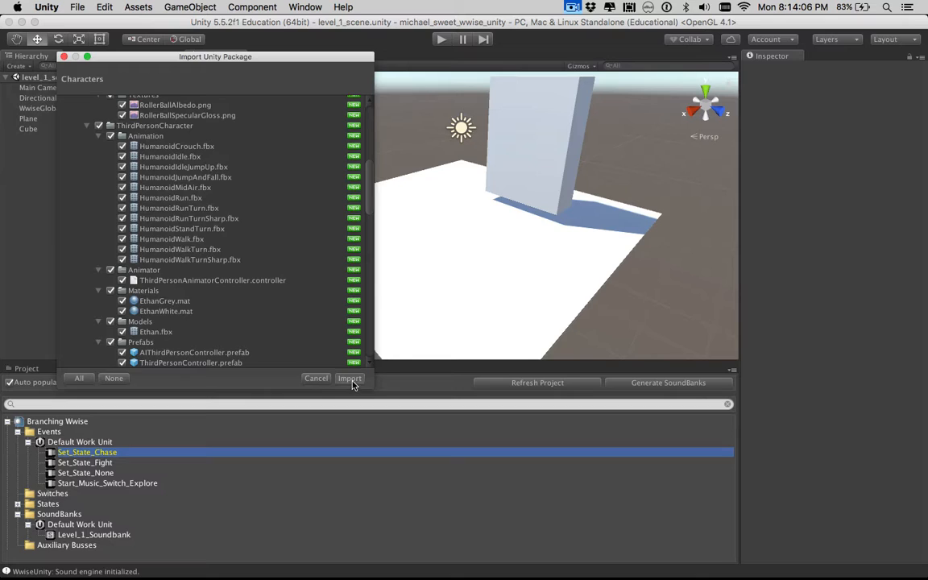
pyautogui.click(350, 378)
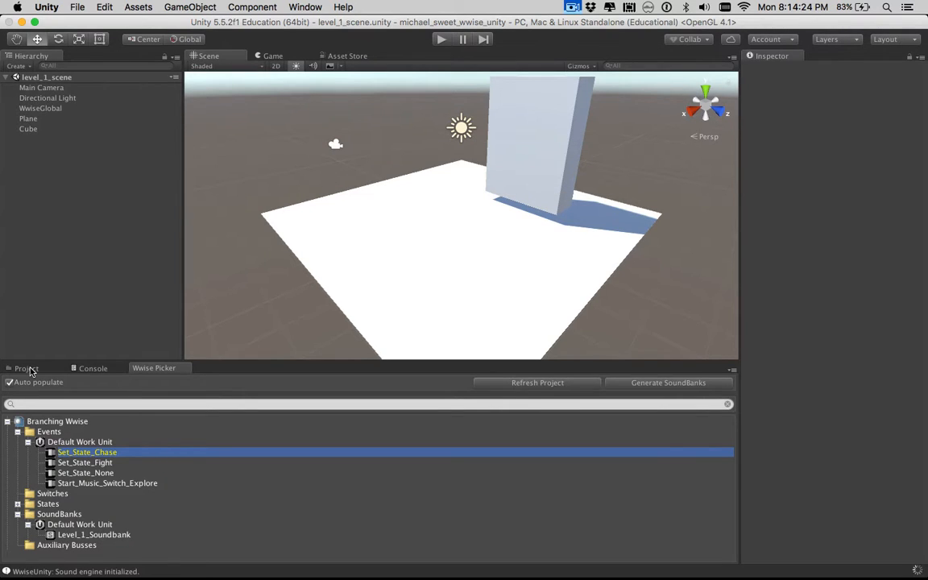
# Place the FPSController prefab from the FirstPersonCharacter Prefabs folder on the plane and raise it to about Y 1.23
pyautogui.click(29, 369)
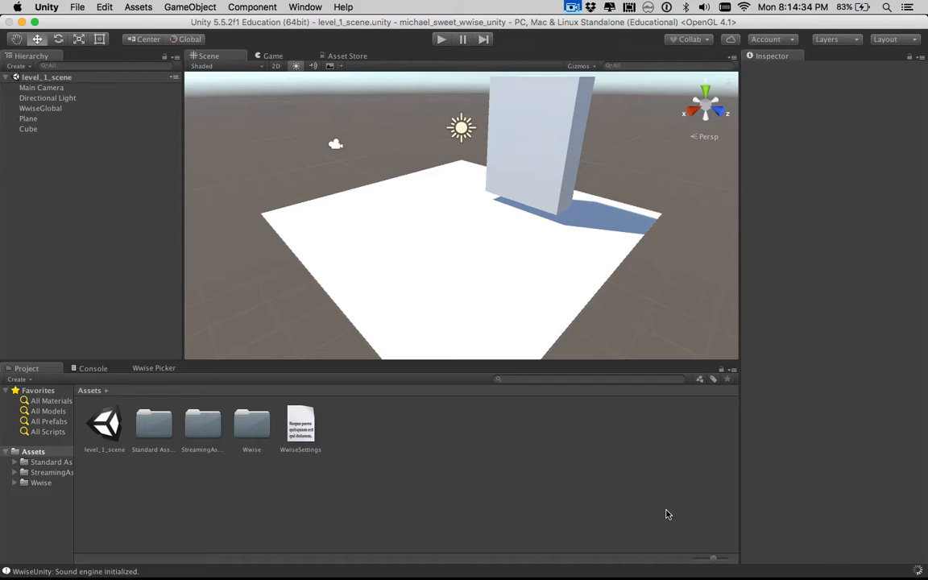
pyautogui.click(707, 560)
pyautogui.moveTo(707, 560); pyautogui.dragTo(694, 558)
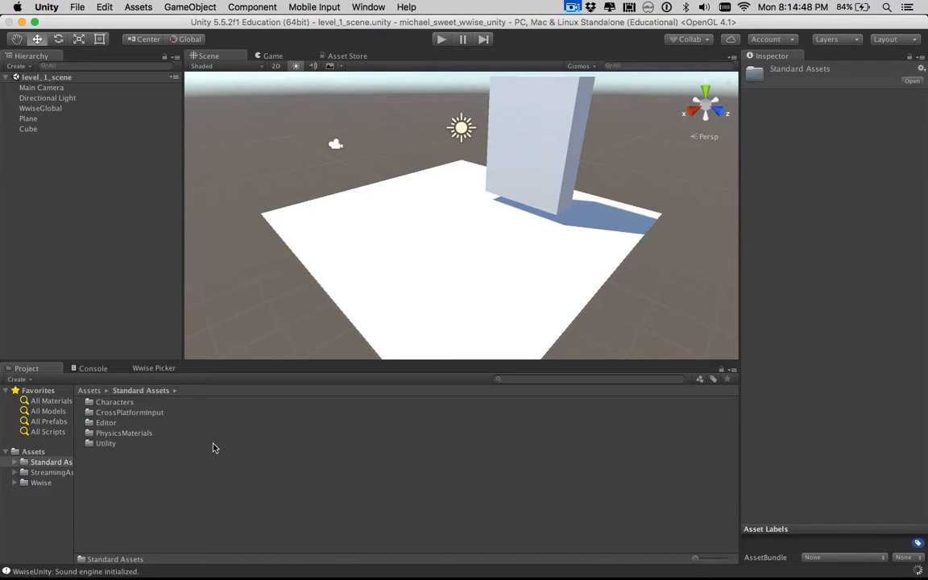
pyautogui.press('super+s')
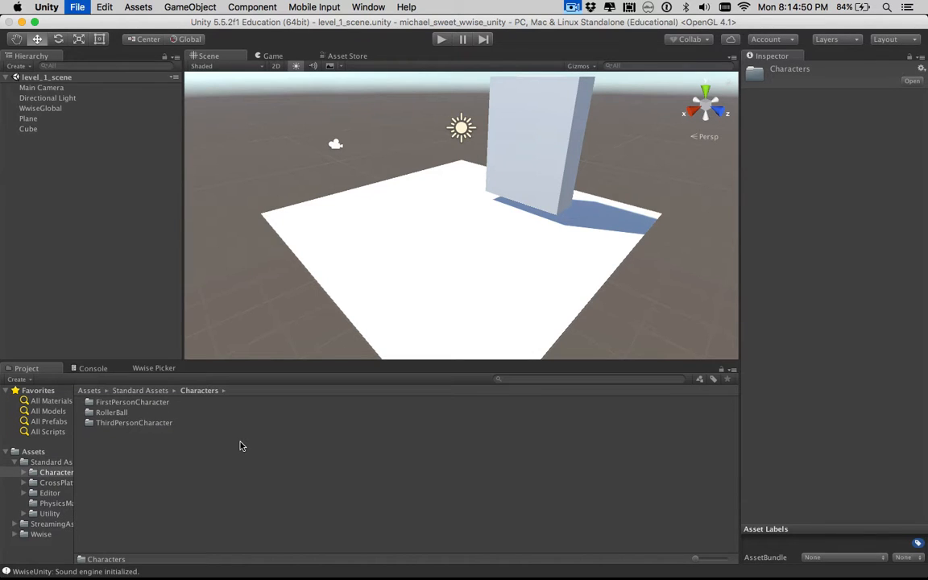
pyautogui.doubleClick(121, 402)
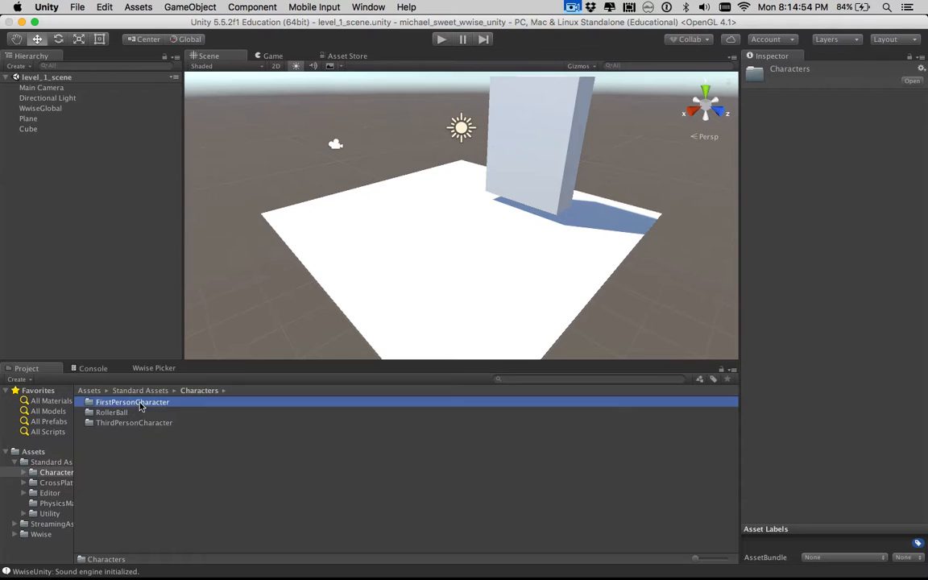
pyautogui.doubleClick(105, 423)
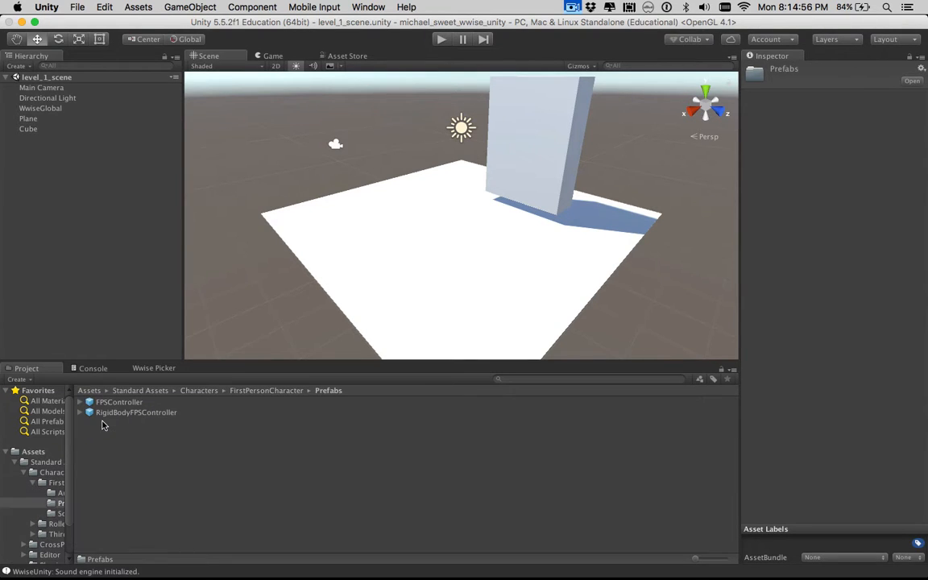
pyautogui.moveTo(117, 405); pyautogui.dragTo(408, 213)
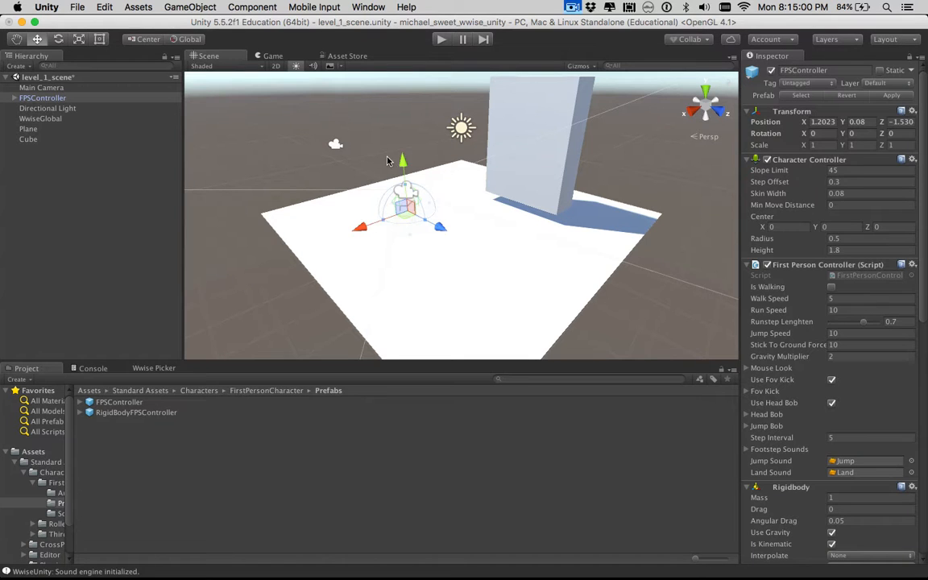
pyautogui.moveTo(401, 141); pyautogui.dragTo(395, 132)
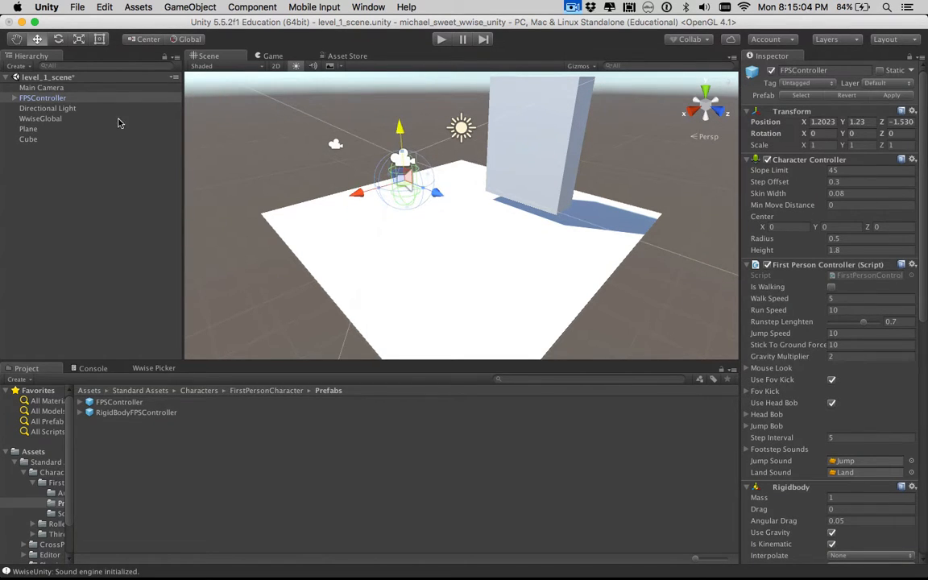
# Inspect the Main Camera and the FPSController's child object, and play-test the scene by walking the character into the cube
pyautogui.click(52, 88)
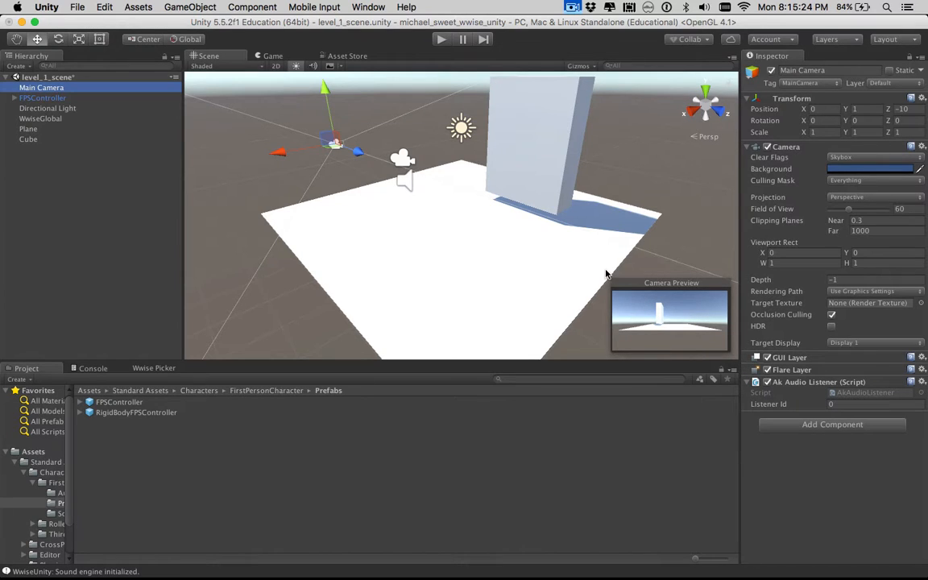
pyautogui.click(14, 98)
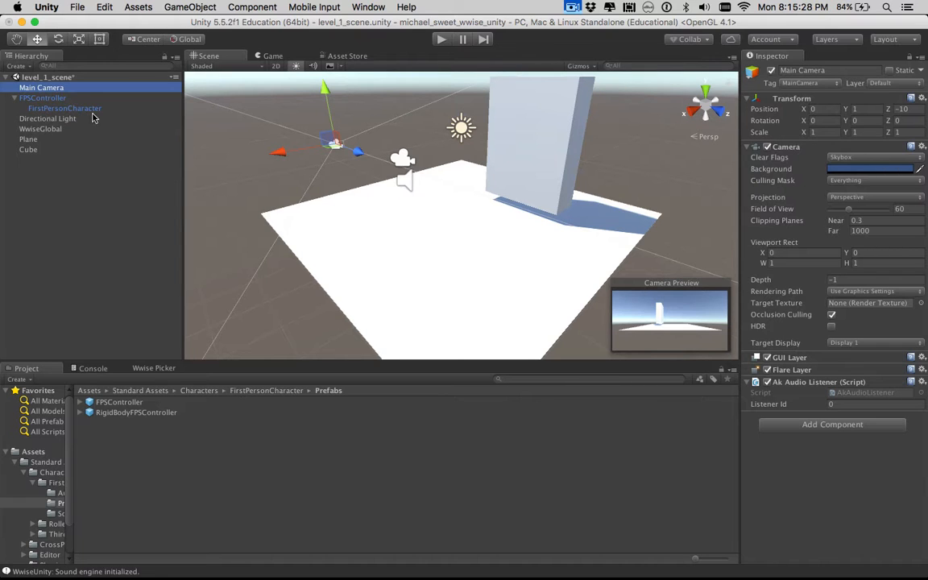
pyautogui.click(440, 39)
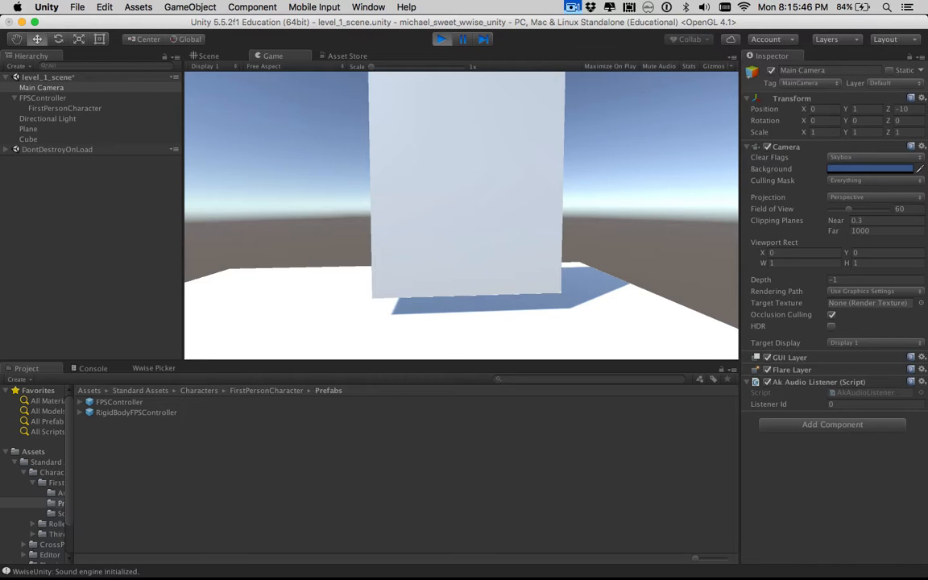
pyautogui.press('w')
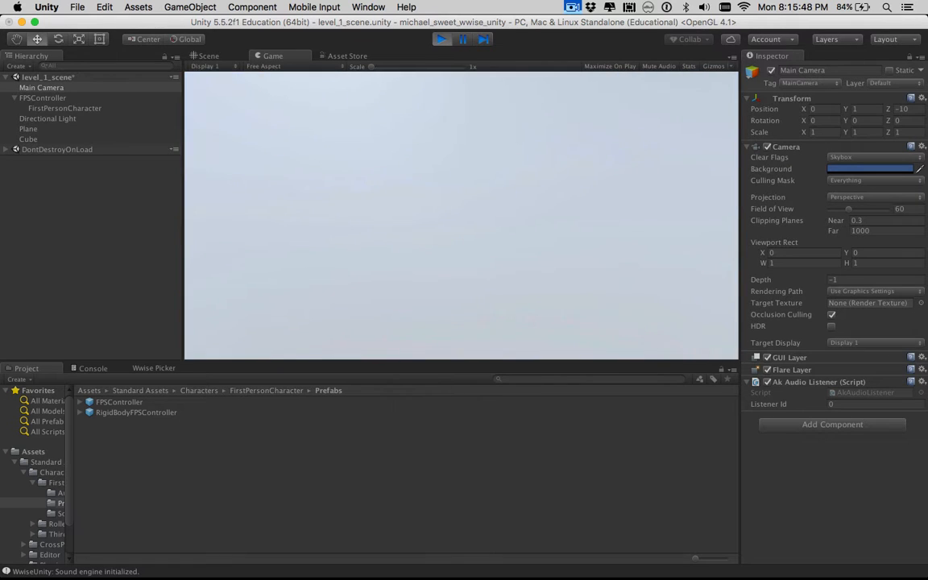
pyautogui.press('s')
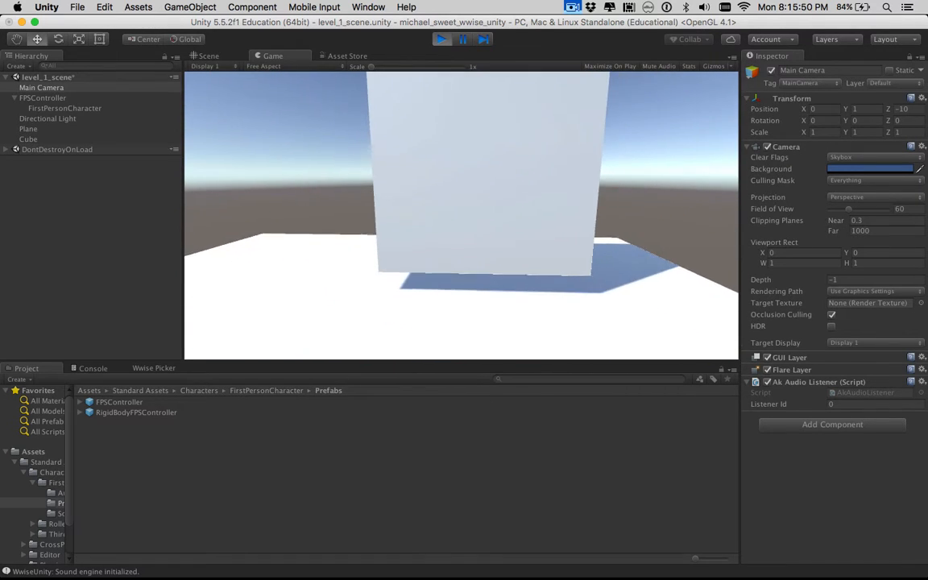
pyautogui.press('d')
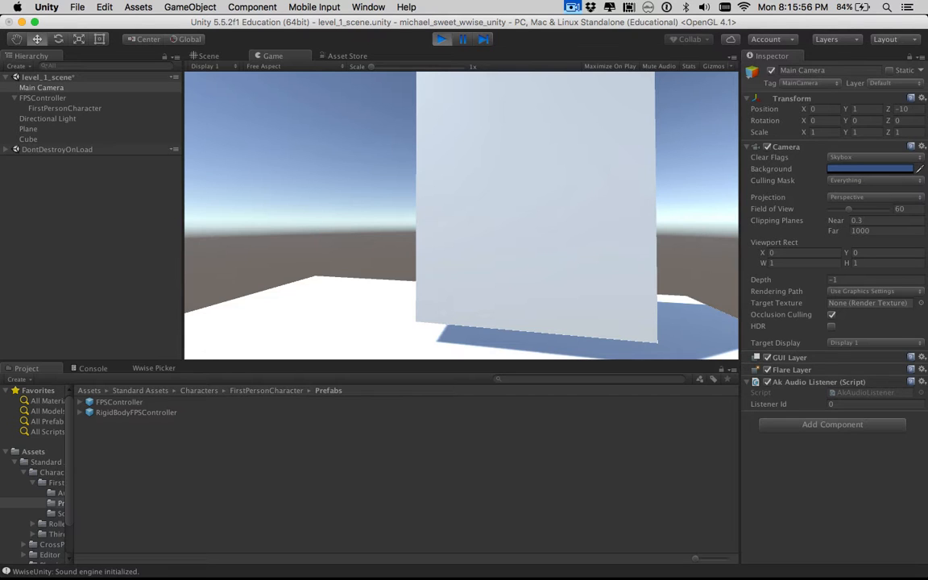
pyautogui.press('w')
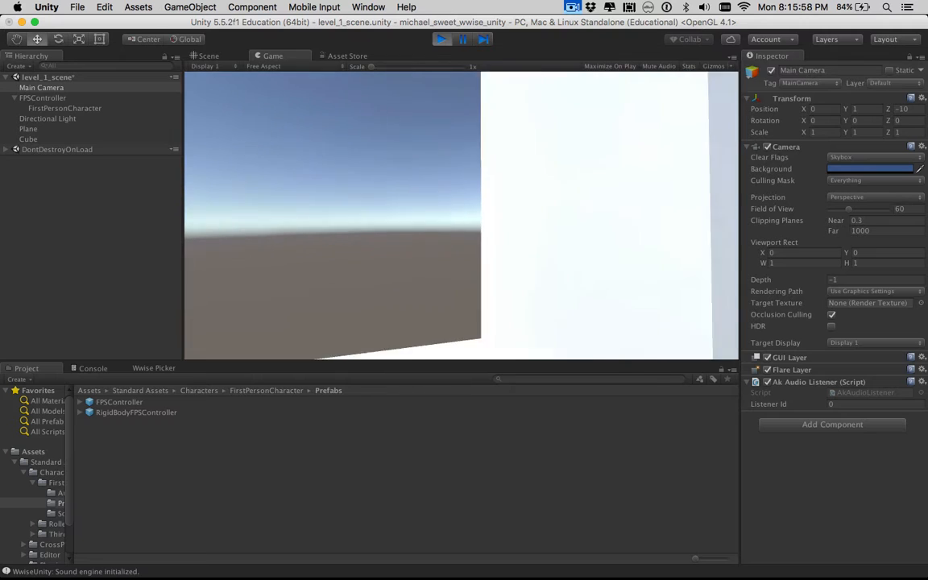
pyautogui.press('Escape')
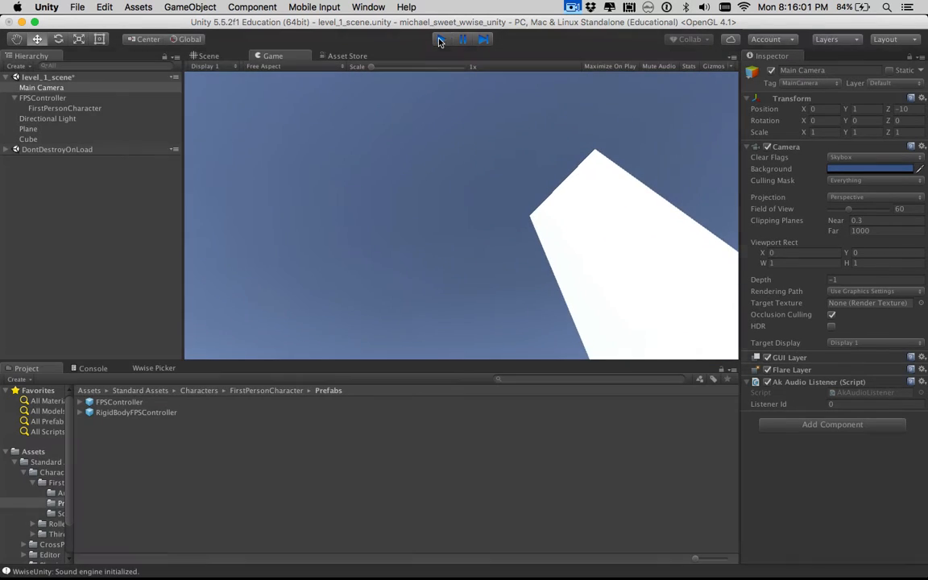
pyautogui.click(440, 40)
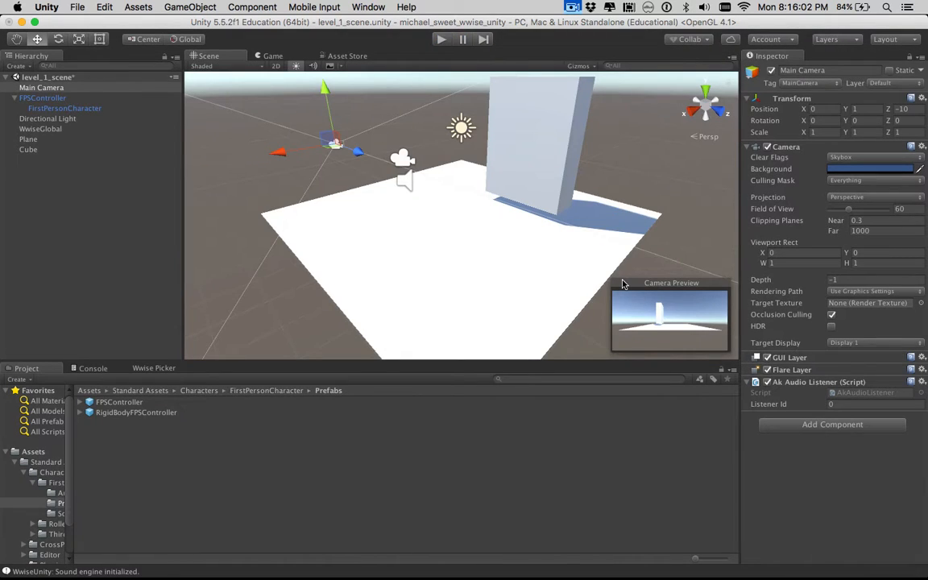
# Enlarge the plane by setting its scale to 10 in X and 10 in Z
pyautogui.click(28, 139)
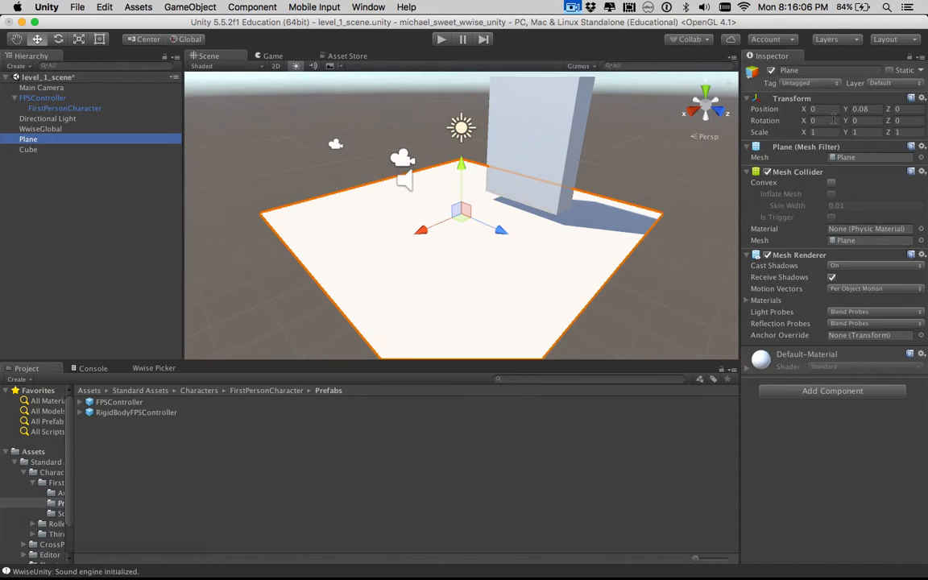
pyautogui.click(827, 131)
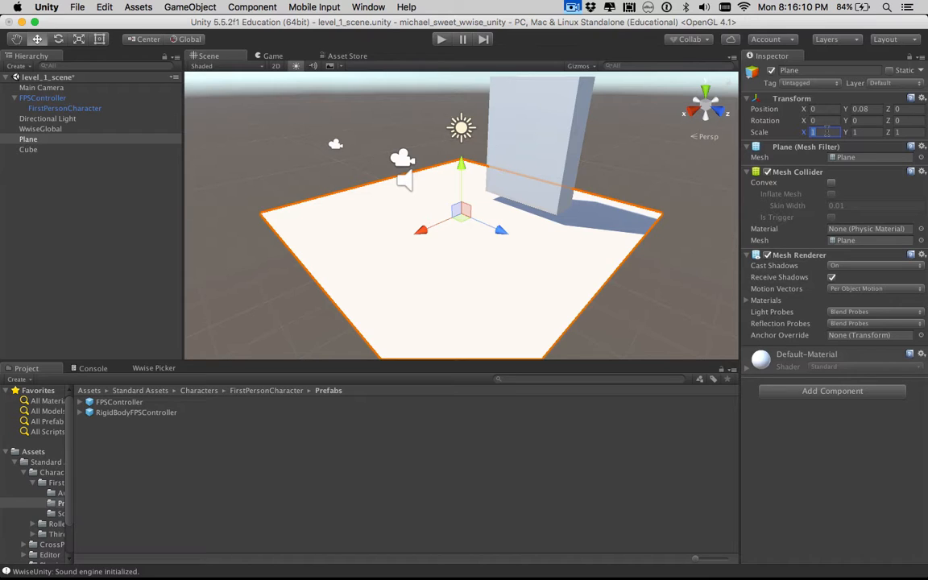
pyautogui.write('10')
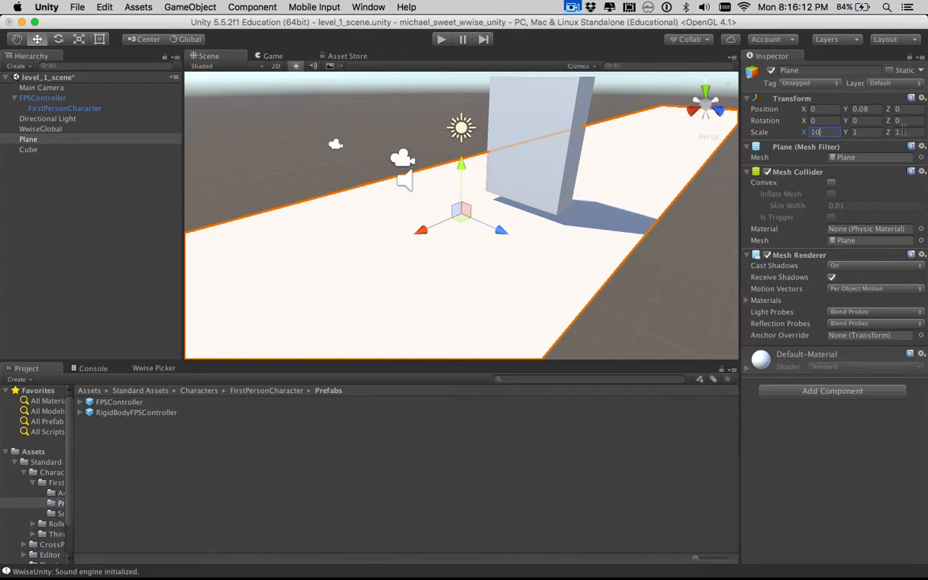
pyautogui.click(902, 132)
pyautogui.write('10')
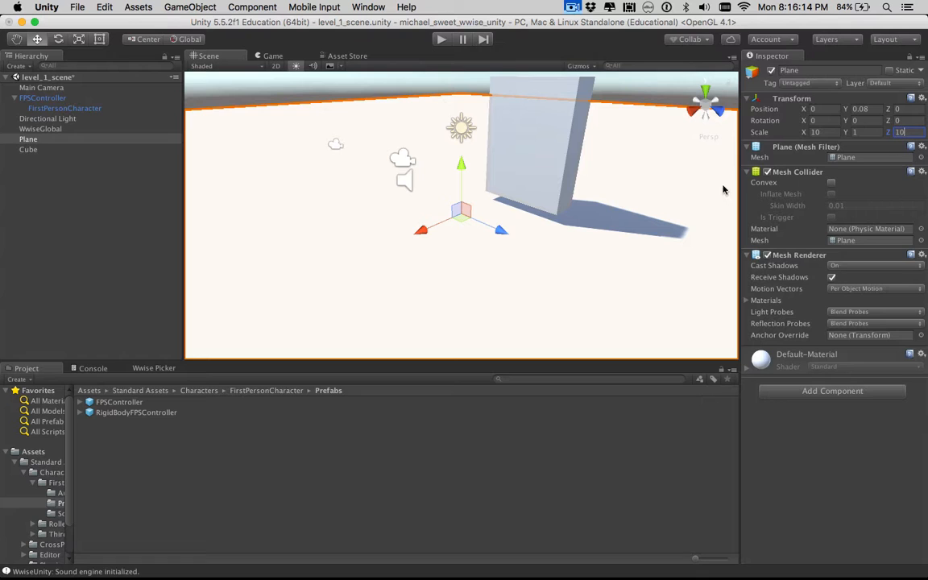
pyautogui.scroll(-5, 504, 240)
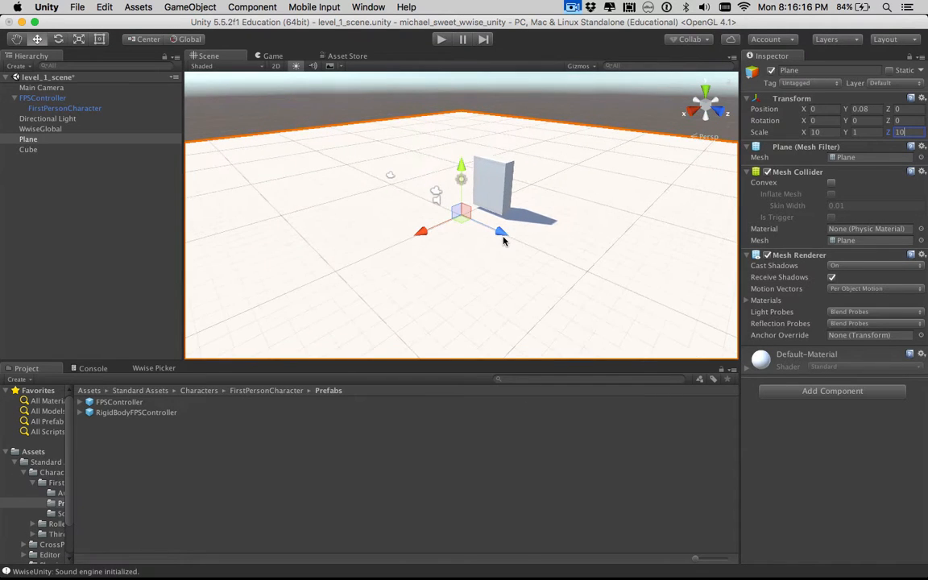
# Add a sphere to the scene and move it away from the cube to about X 9.38, Y 1.1
pyautogui.click(490, 183)
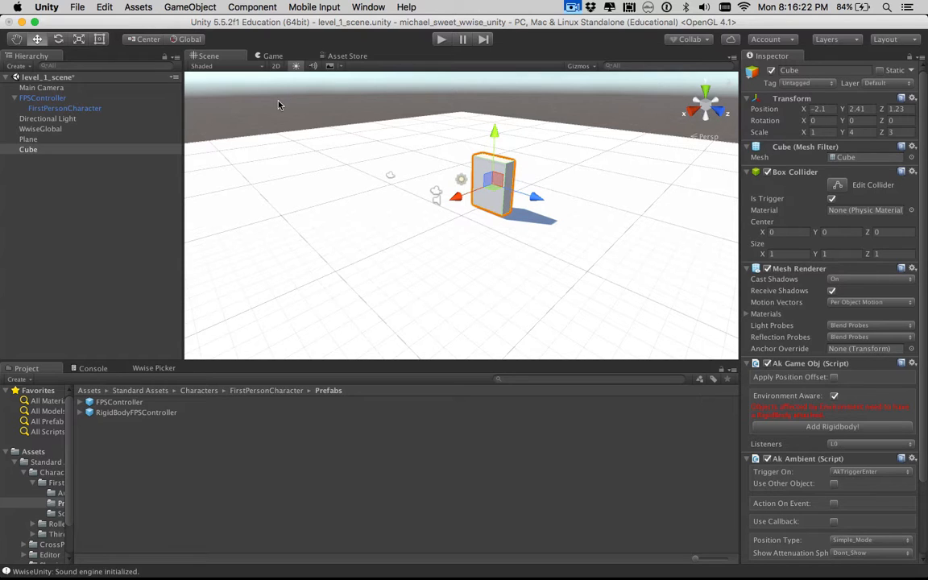
pyautogui.click(200, 6)
pyautogui.moveTo(188, 47)
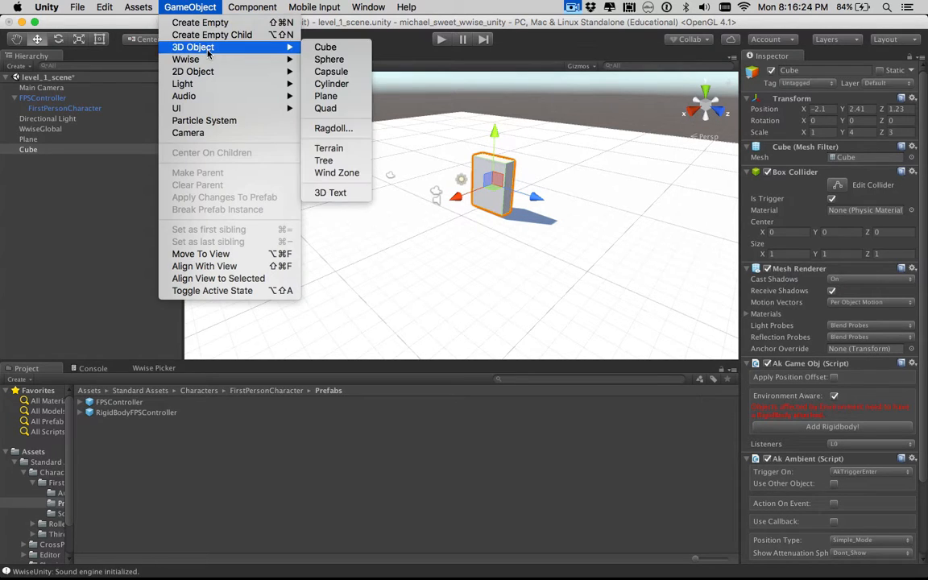
pyautogui.click(330, 60)
pyautogui.moveTo(459, 171); pyautogui.dragTo(458, 159)
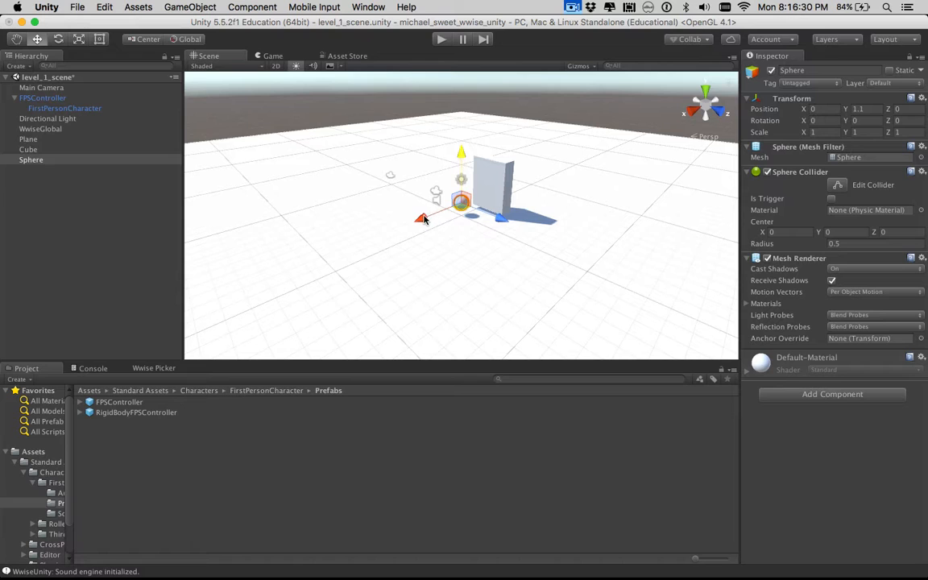
pyautogui.moveTo(461, 202); pyautogui.dragTo(342, 274)
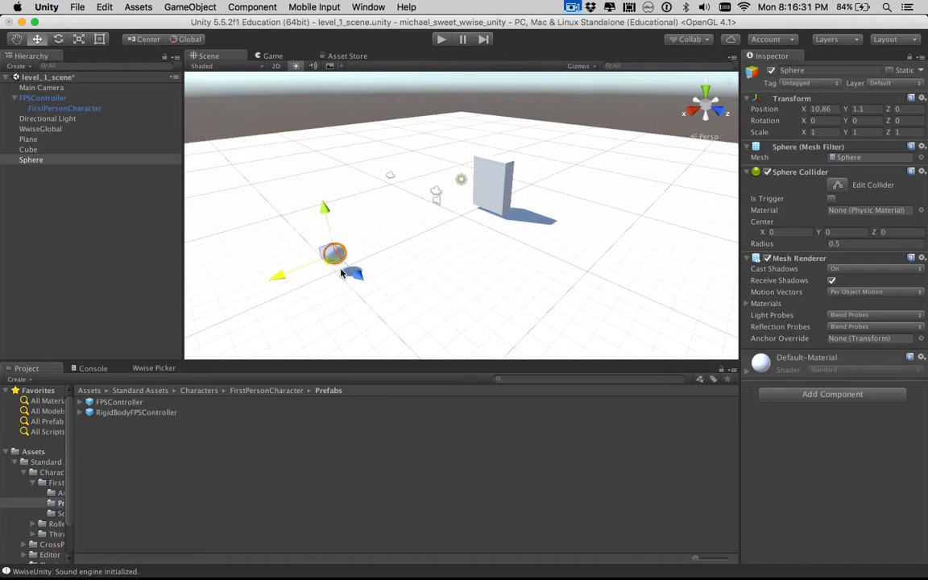
# Move the FPSController back from the cube along the Z axis to about Z −9.14
pyautogui.click(438, 197)
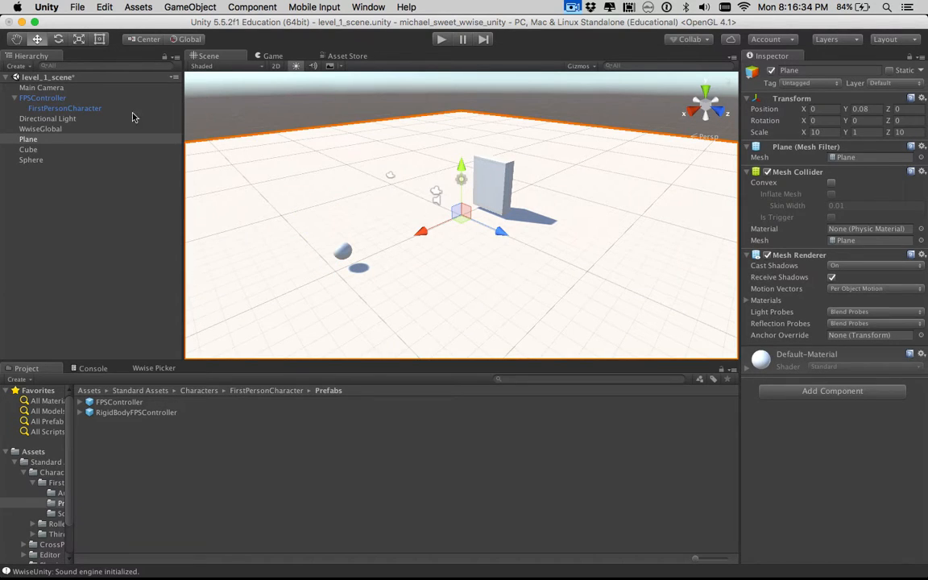
pyautogui.click(42, 108)
pyautogui.click(42, 98)
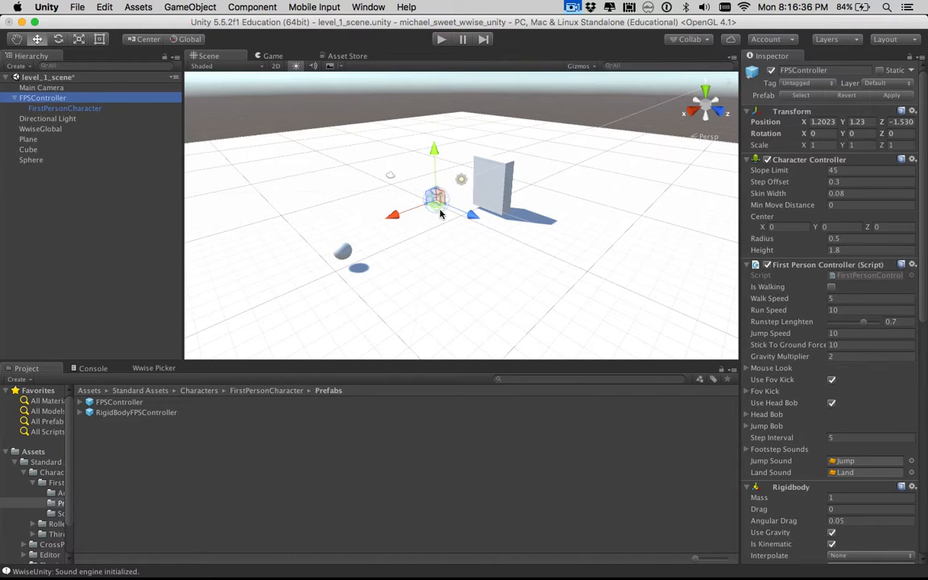
pyautogui.moveTo(467, 219); pyautogui.dragTo(441, 211)
pyautogui.moveTo(405, 197); pyautogui.dragTo(402, 195)
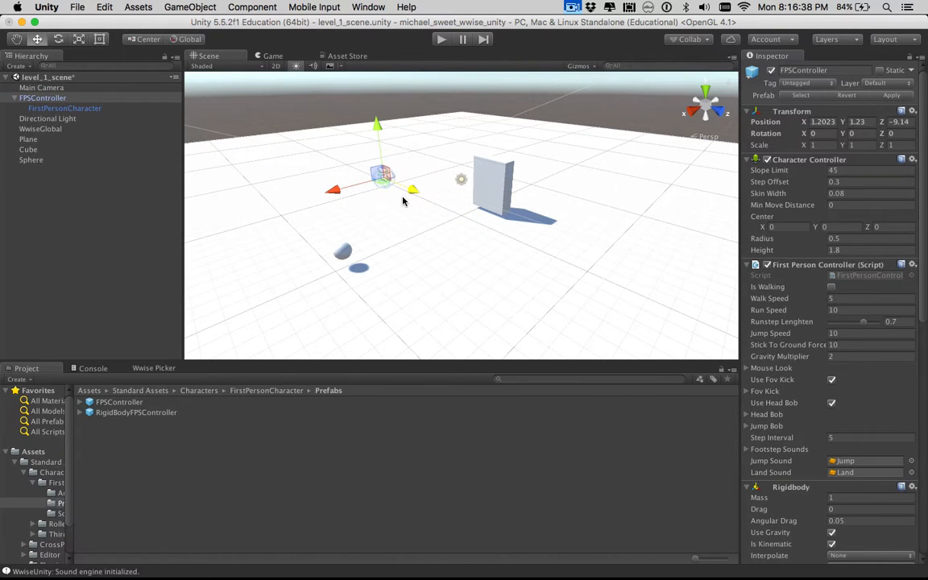
# Scale the sphere to 3 in X, Y and Z, and raise it to about Y 2.23
pyautogui.click(345, 252)
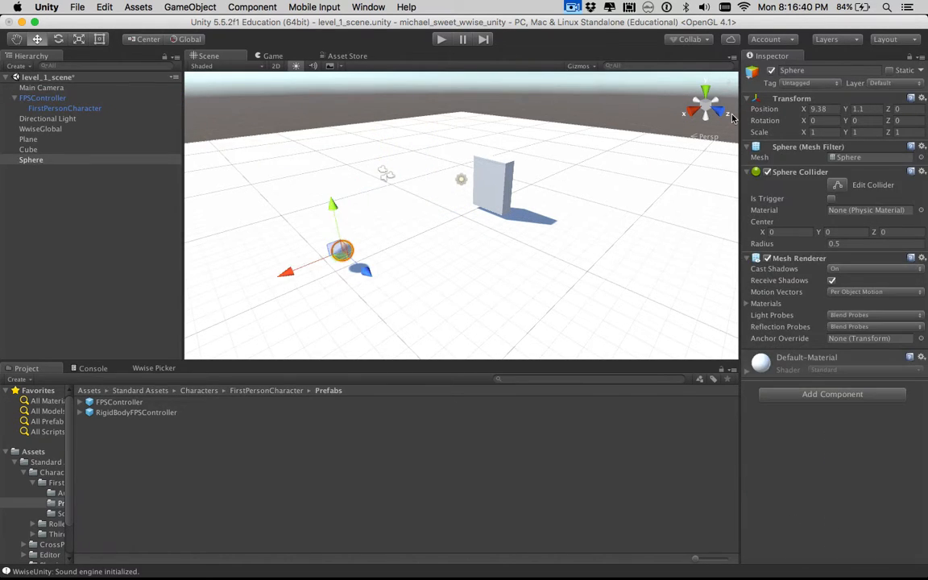
pyautogui.click(823, 134)
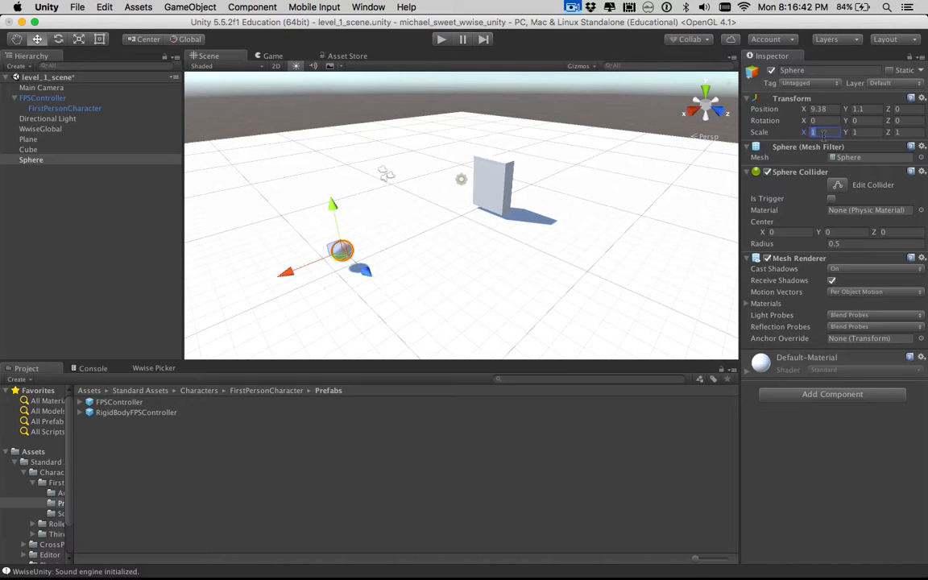
pyautogui.write('3')
pyautogui.click(874, 132)
pyautogui.write('3')
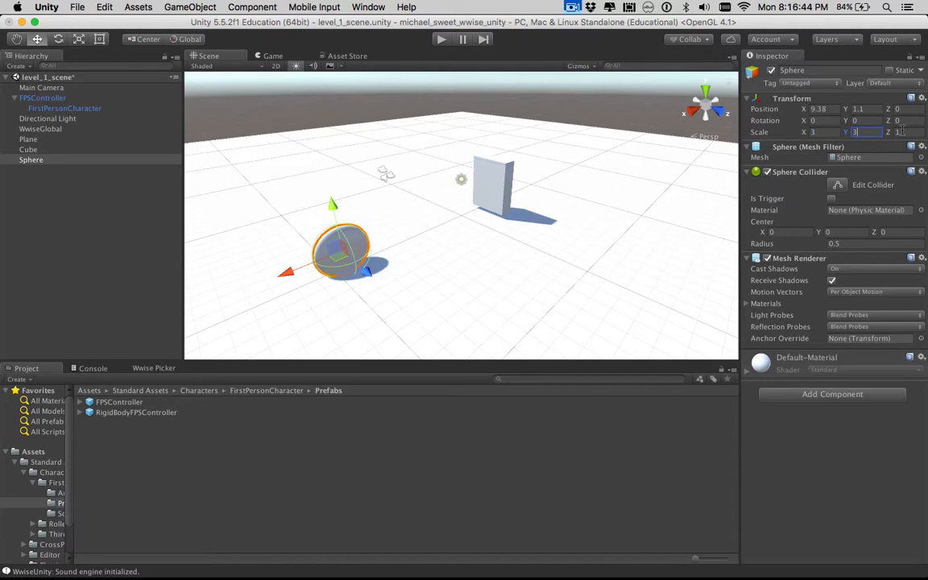
pyautogui.click(898, 132)
pyautogui.write('3')
pyautogui.moveTo(332, 205)
pyautogui.mouseDown()
pyautogui.moveTo(328, 188)
pyautogui.moveTo(325, 265)
pyautogui.moveTo(323, 251)
pyautogui.moveTo(334, 275)
pyautogui.moveTo(325, 177)
pyautogui.moveTo(327, 188)
pyautogui.mouseUp()
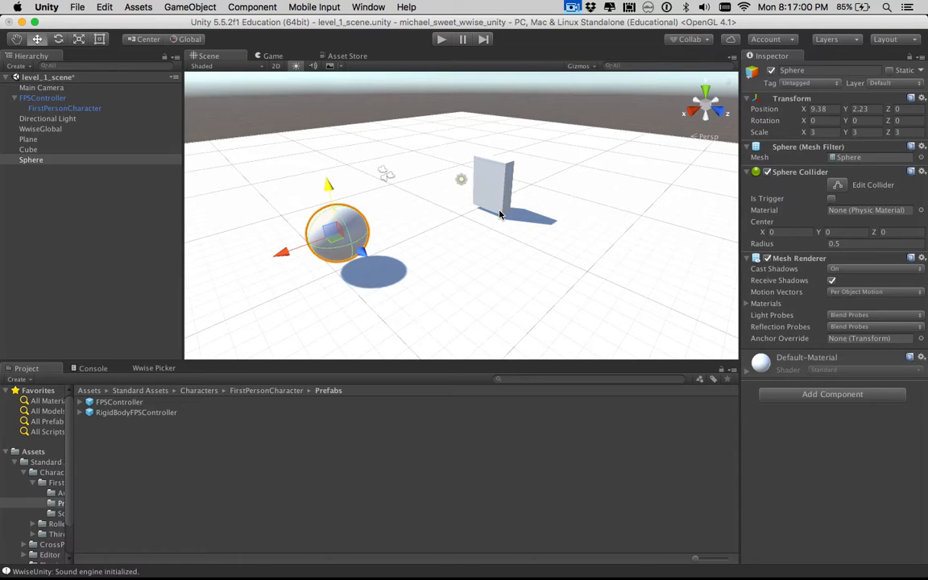
# Attach the Set_State_Fight event to the sphere and set its Ak Ambient trigger to AkTriggerEnter only
pyautogui.click(145, 370)
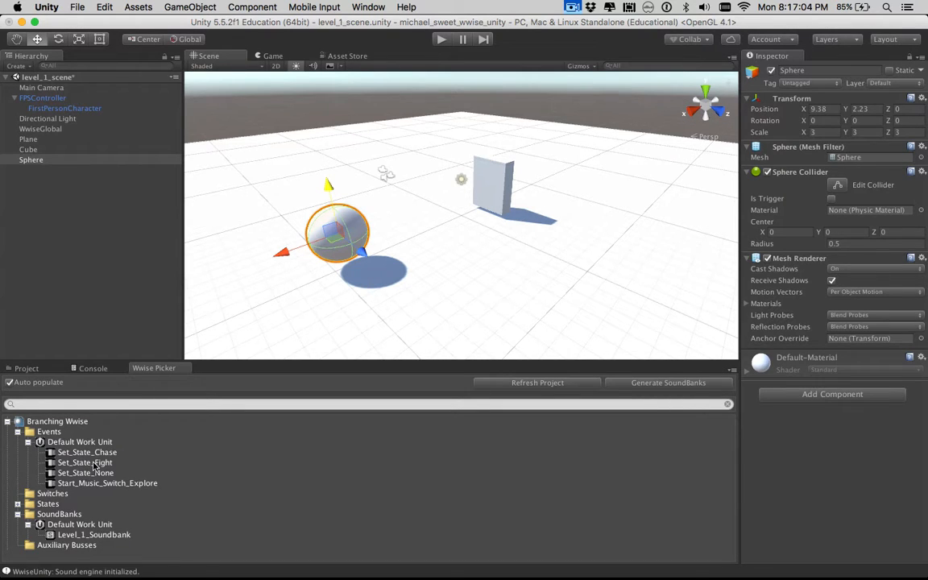
pyautogui.moveTo(95, 467); pyautogui.dragTo(790, 467)
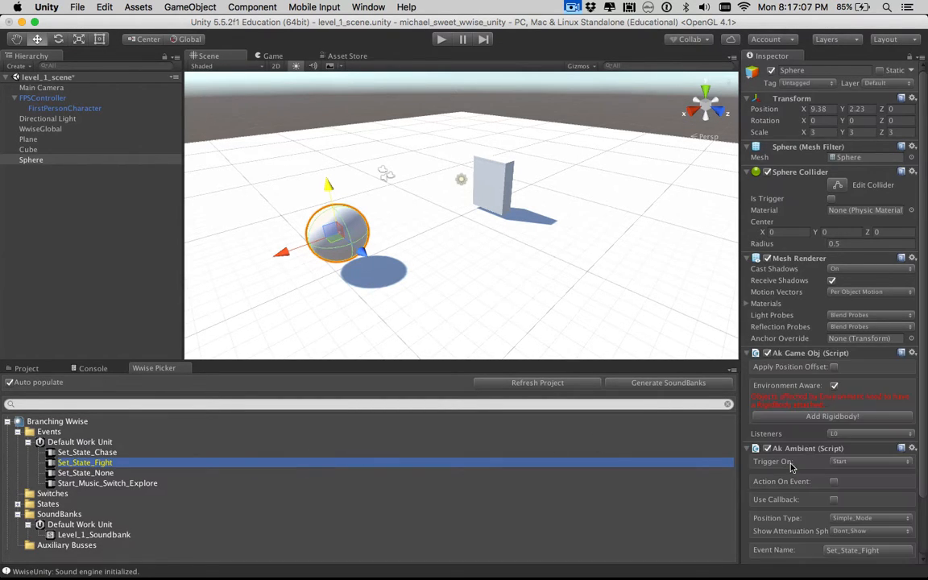
pyautogui.click(839, 461)
pyautogui.click(847, 475)
pyautogui.click(850, 462)
pyautogui.scroll(-3, 854, 475)
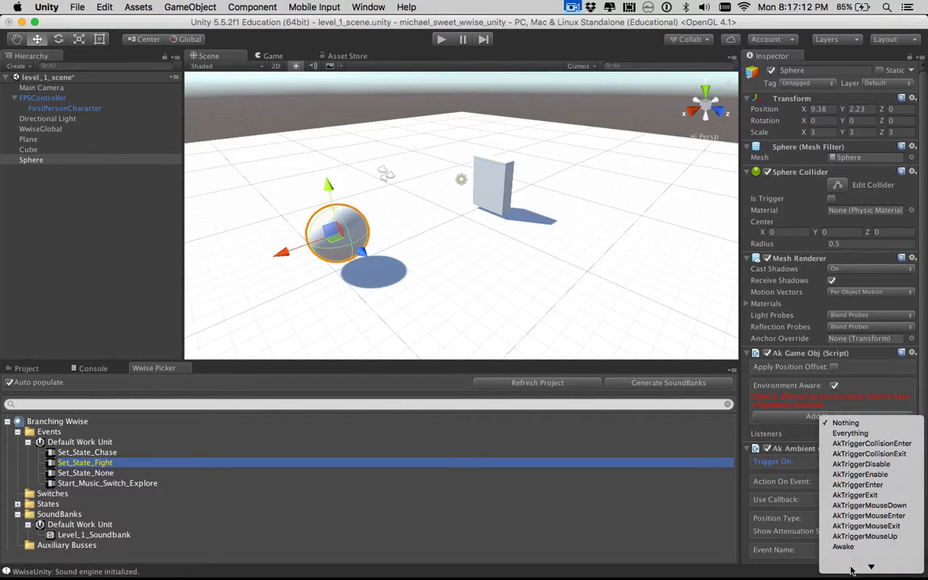
pyautogui.click(881, 483)
pyautogui.scroll(-3, 878, 493)
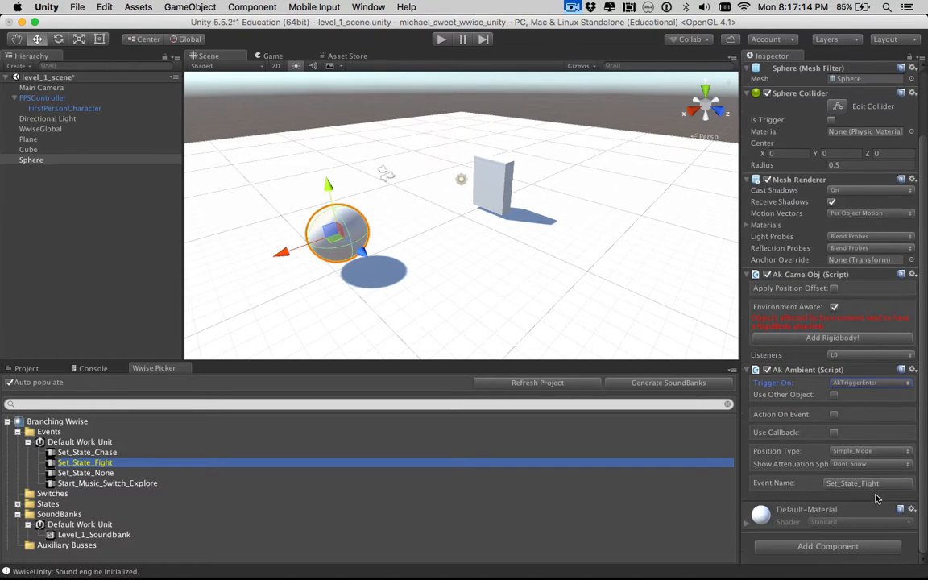
# Make the sphere's collider a trigger by enabling Is Trigger
pyautogui.scroll(3, 838, 417)
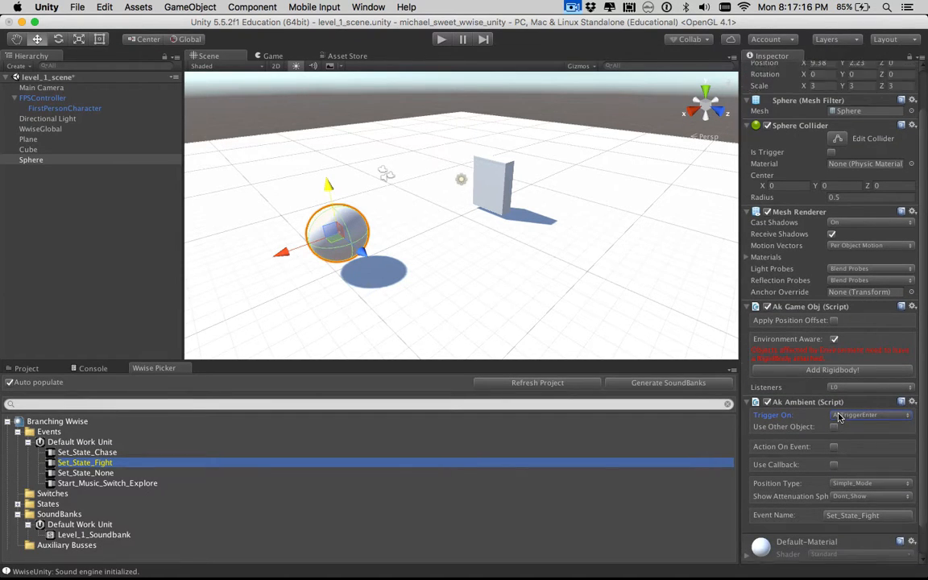
pyautogui.click(831, 199)
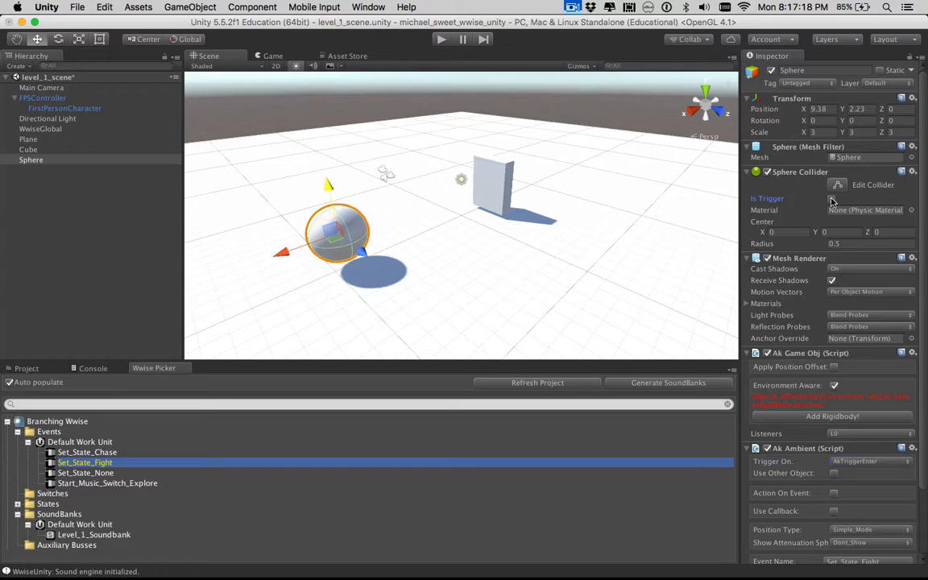
pyautogui.scroll(-3, 808, 377)
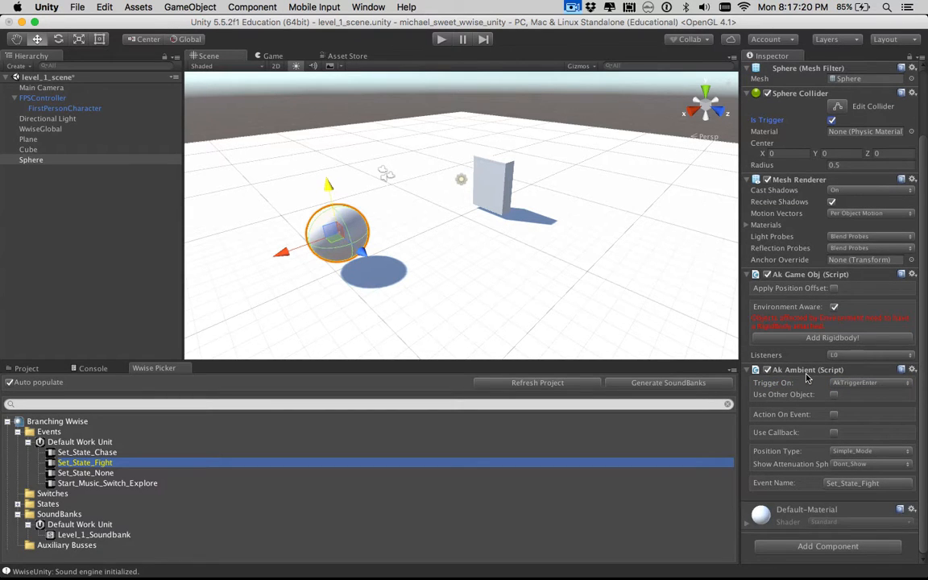
# Play the scene and walk the first-person character into the sphere and back out to test the Fight music trigger
pyautogui.click(442, 39)
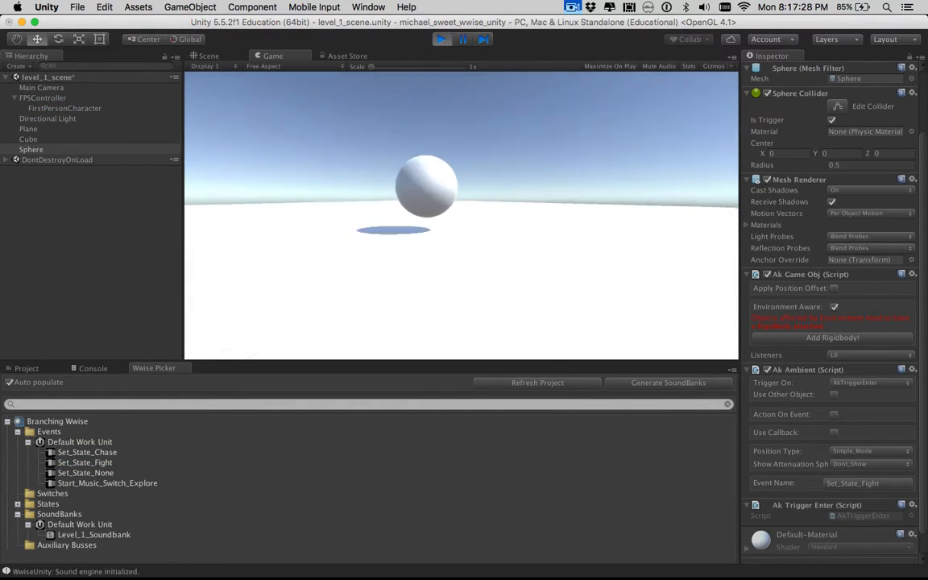
pyautogui.press('w')
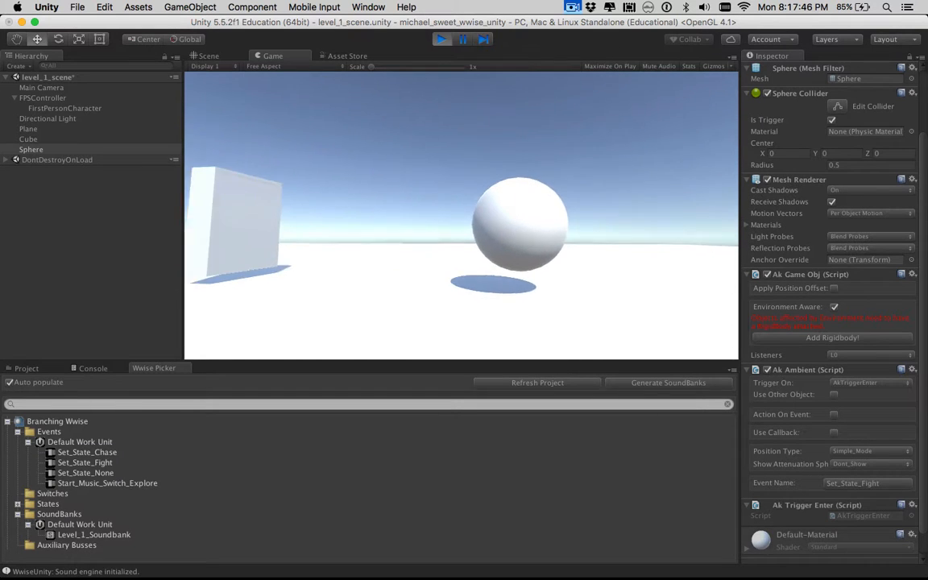
pyautogui.press('d')
pyautogui.press('w')
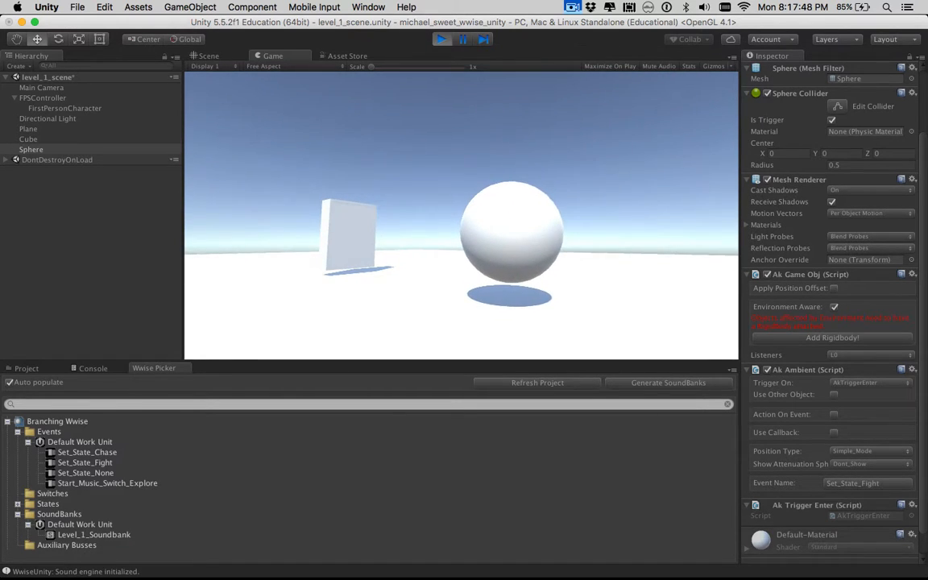
pyautogui.press('w')
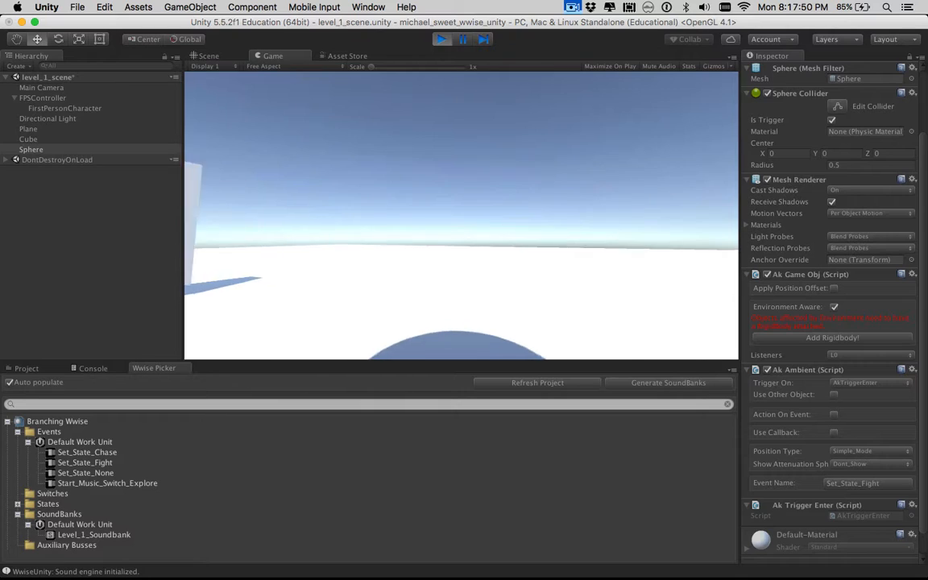
pyautogui.press('s')
pyautogui.press('s')
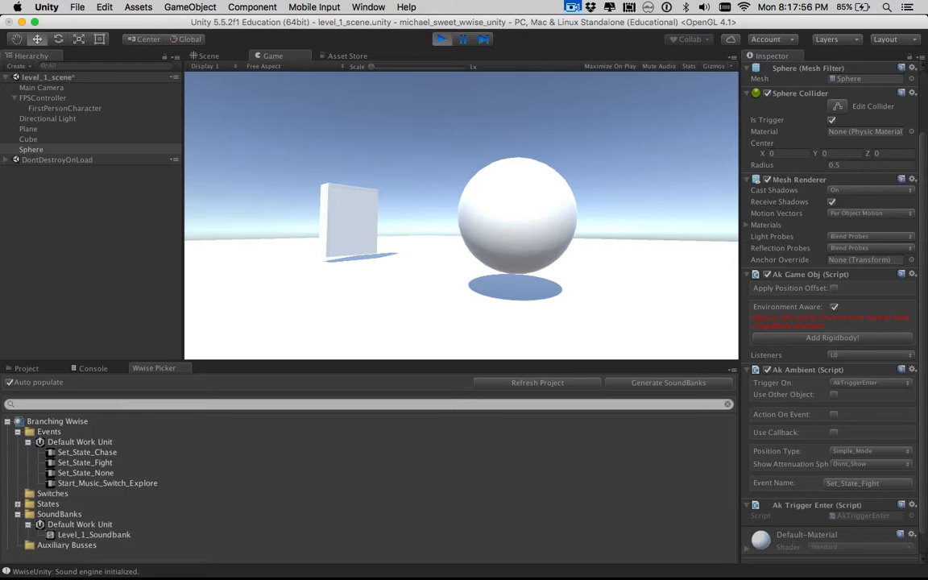
# Walk the character over to the cube and through it to test the Chase music trigger
pyautogui.press('w')
pyautogui.press('a')
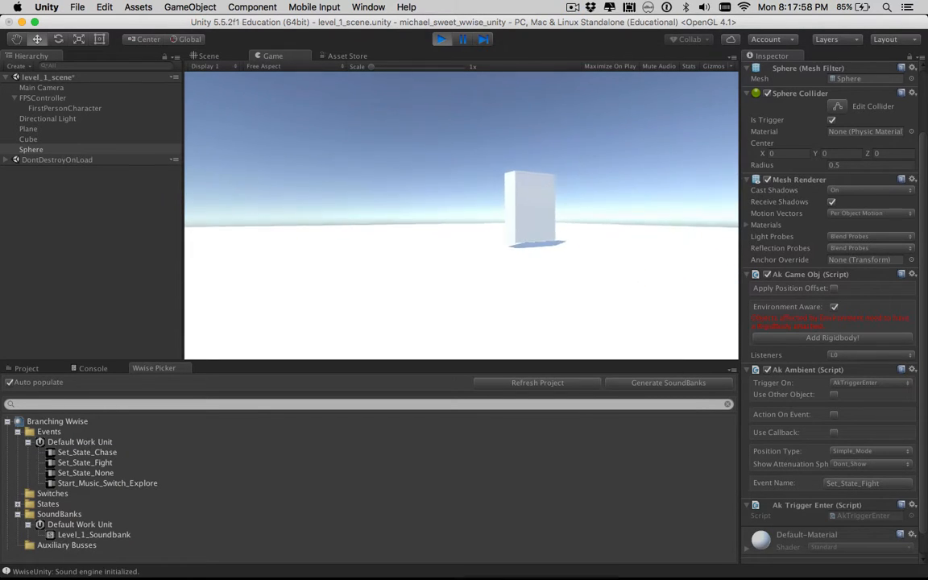
pyautogui.press('w')
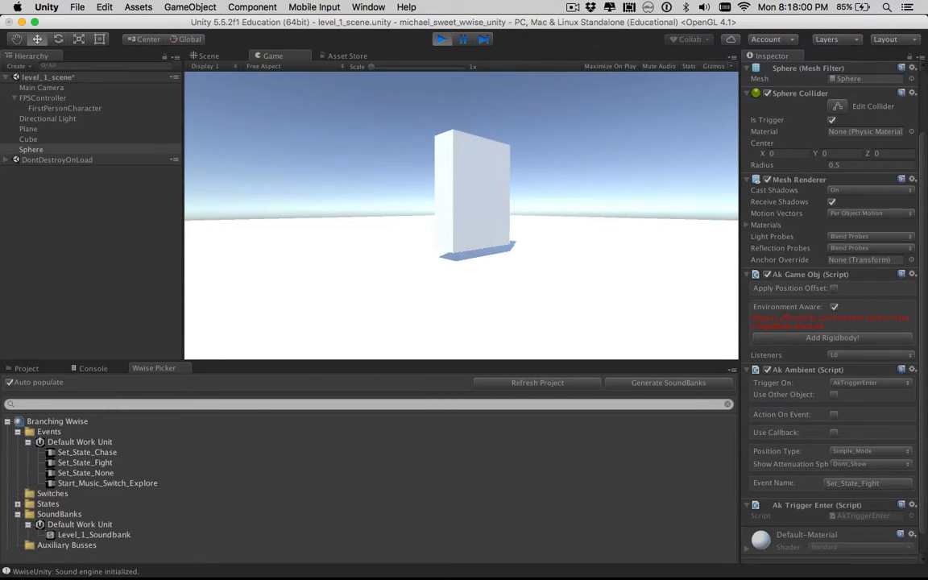
pyautogui.press('w')
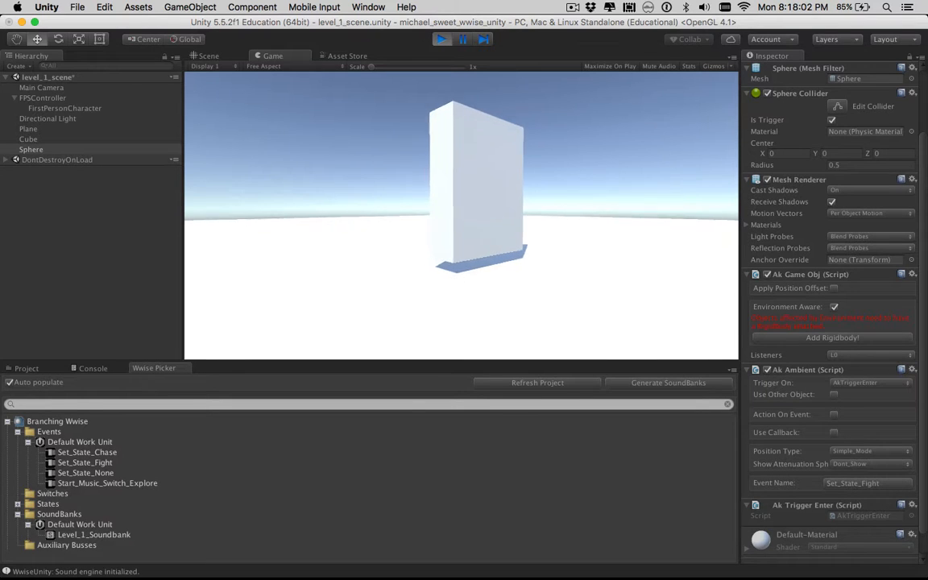
pyautogui.press('w')
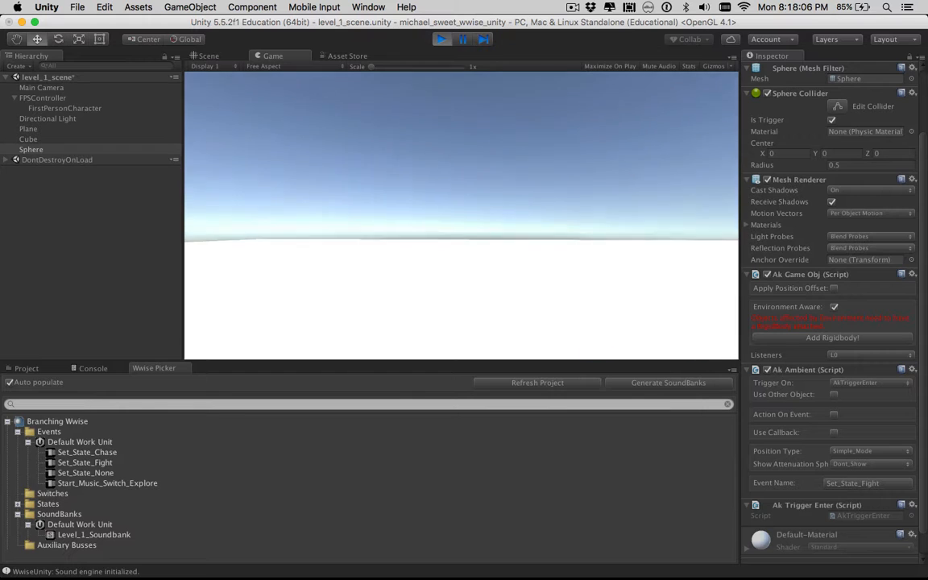
pyautogui.press('s')
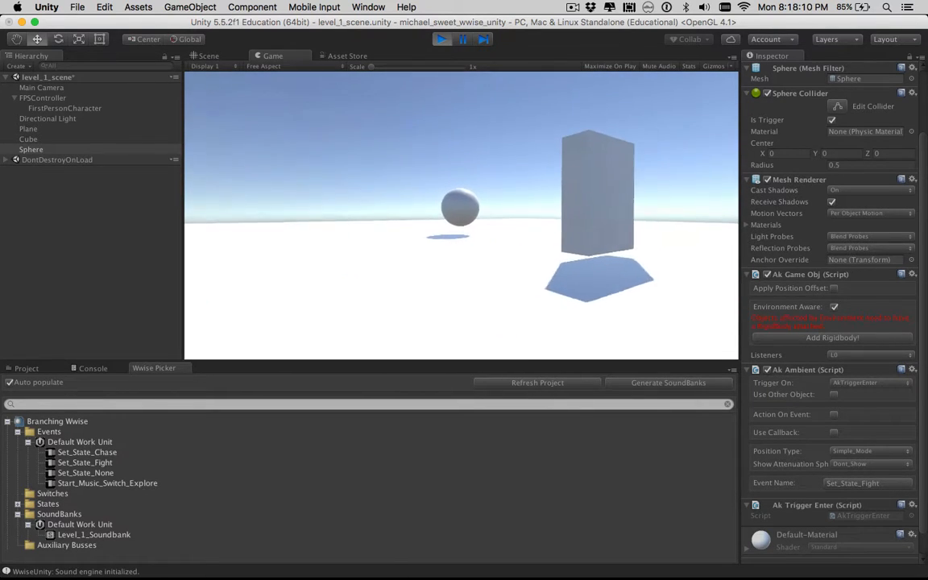
# Walk the character back to the sphere to retest the Fight music, and stop playing the scene
pyautogui.press('w')
pyautogui.press('w')
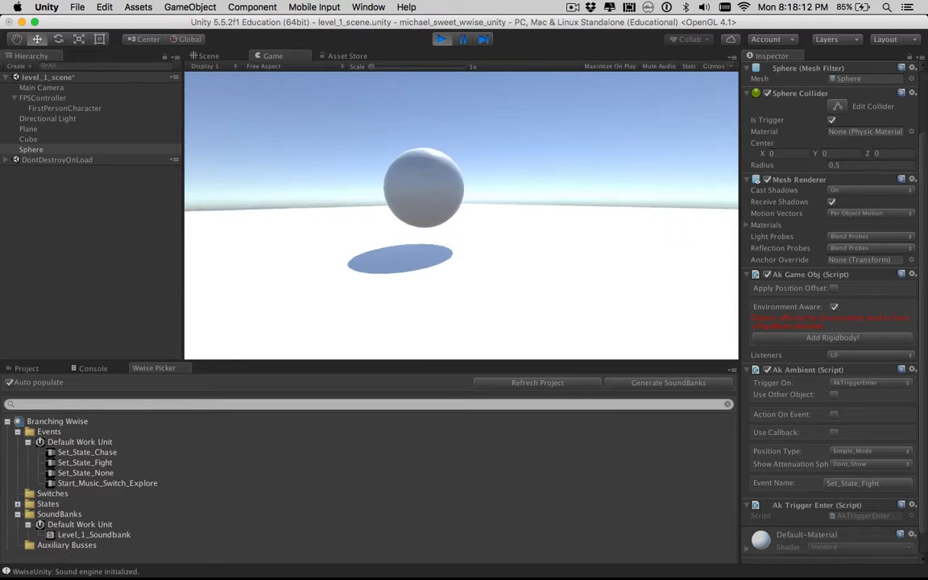
pyautogui.press('s')
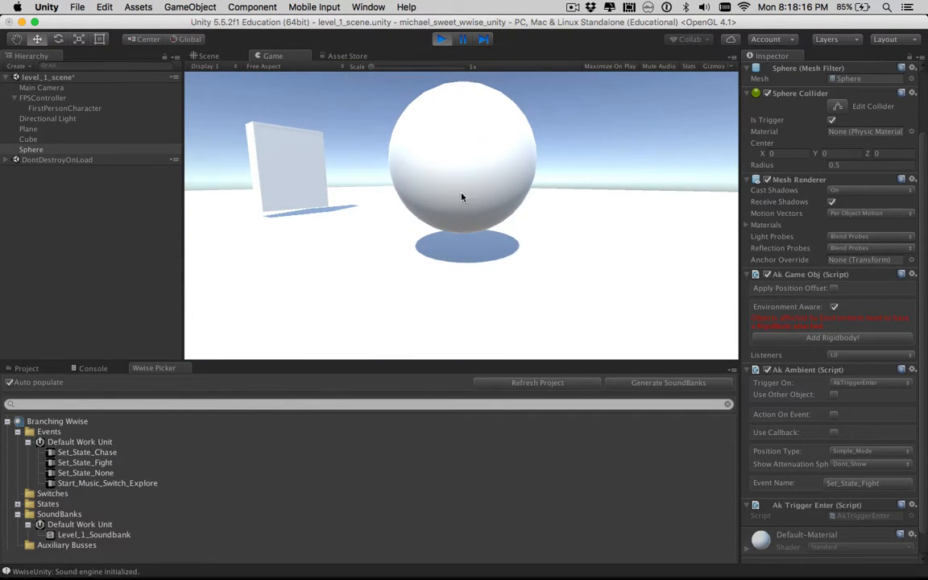
pyautogui.press('Escape')
pyautogui.click(440, 41)
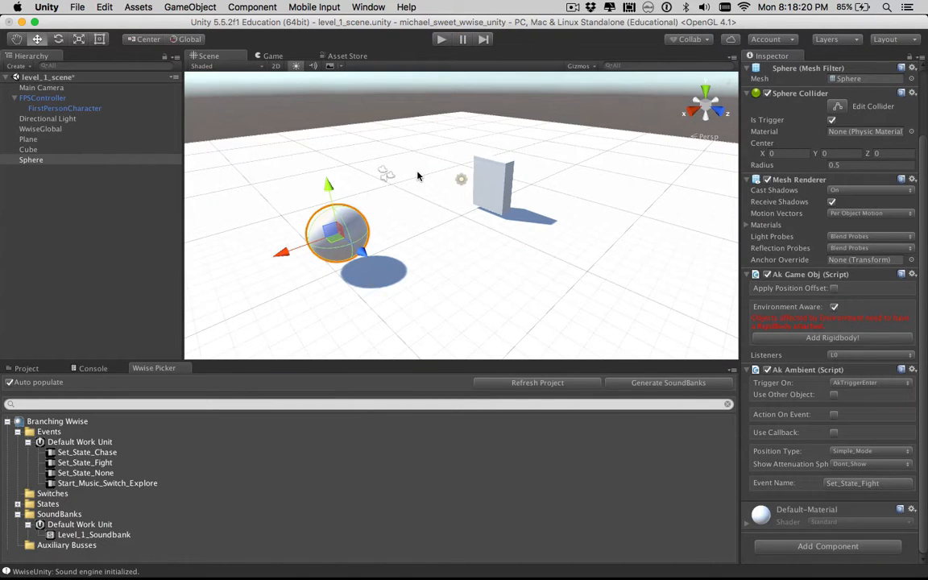
pyautogui.click(573, 7)
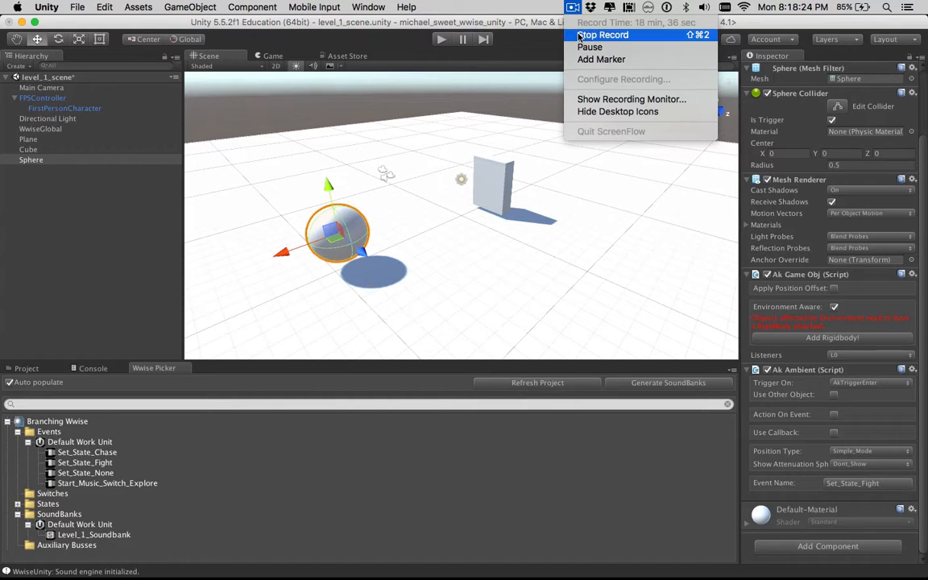